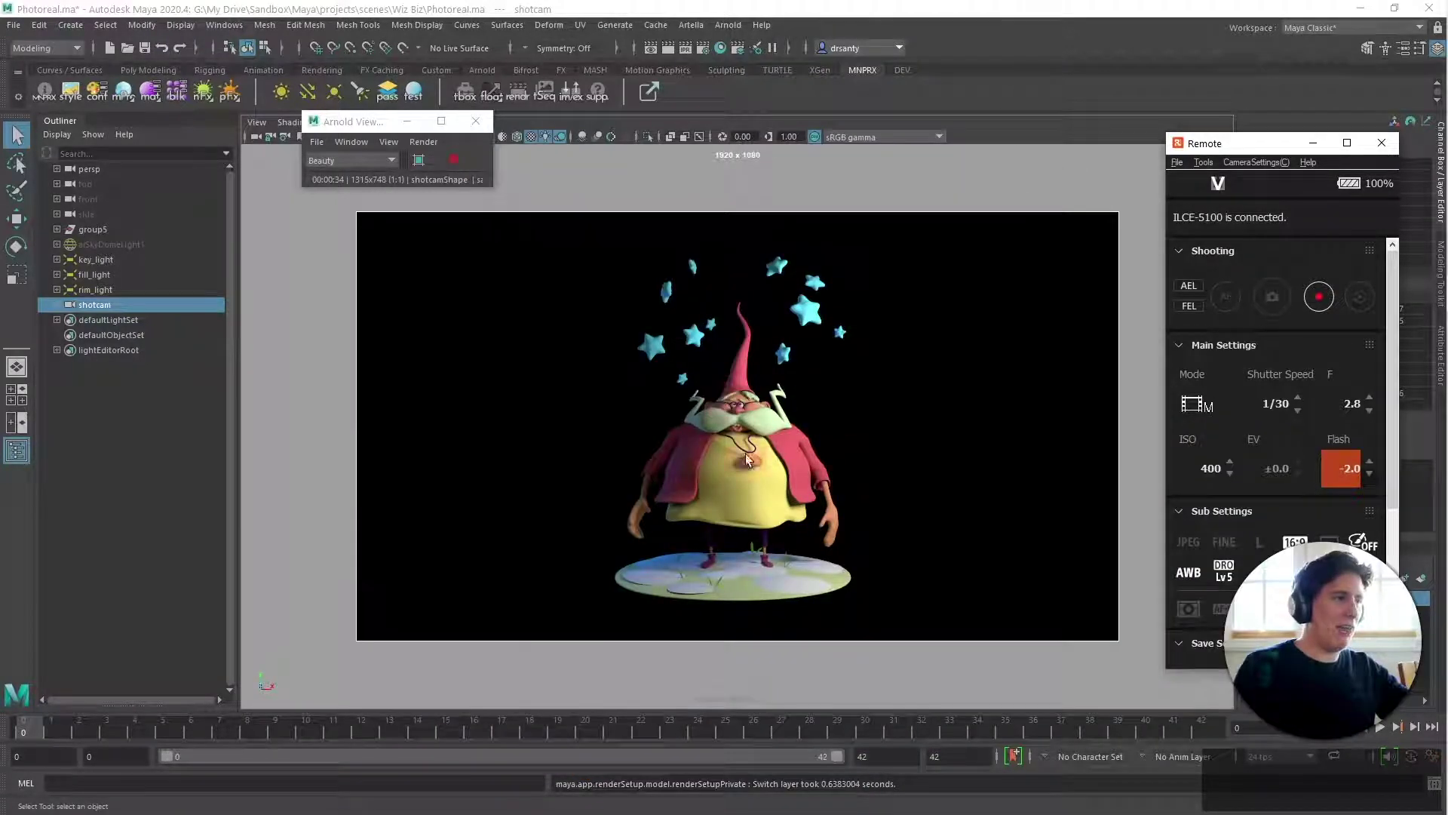
Bring Maya to the front and drag the Arnold RenderView down-left off the viewport
click(356, 123)
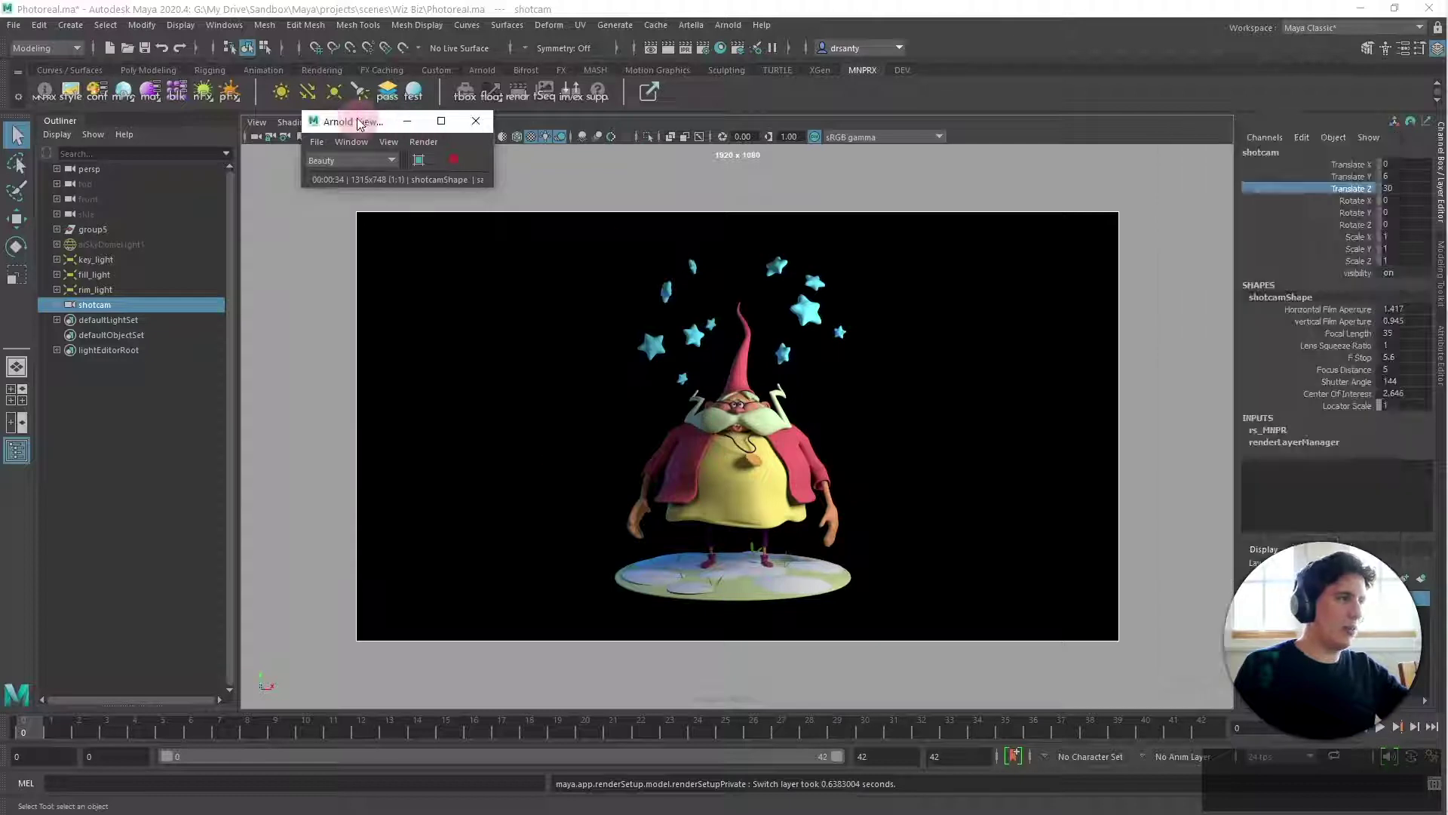
drag(356, 122, 212, 180)
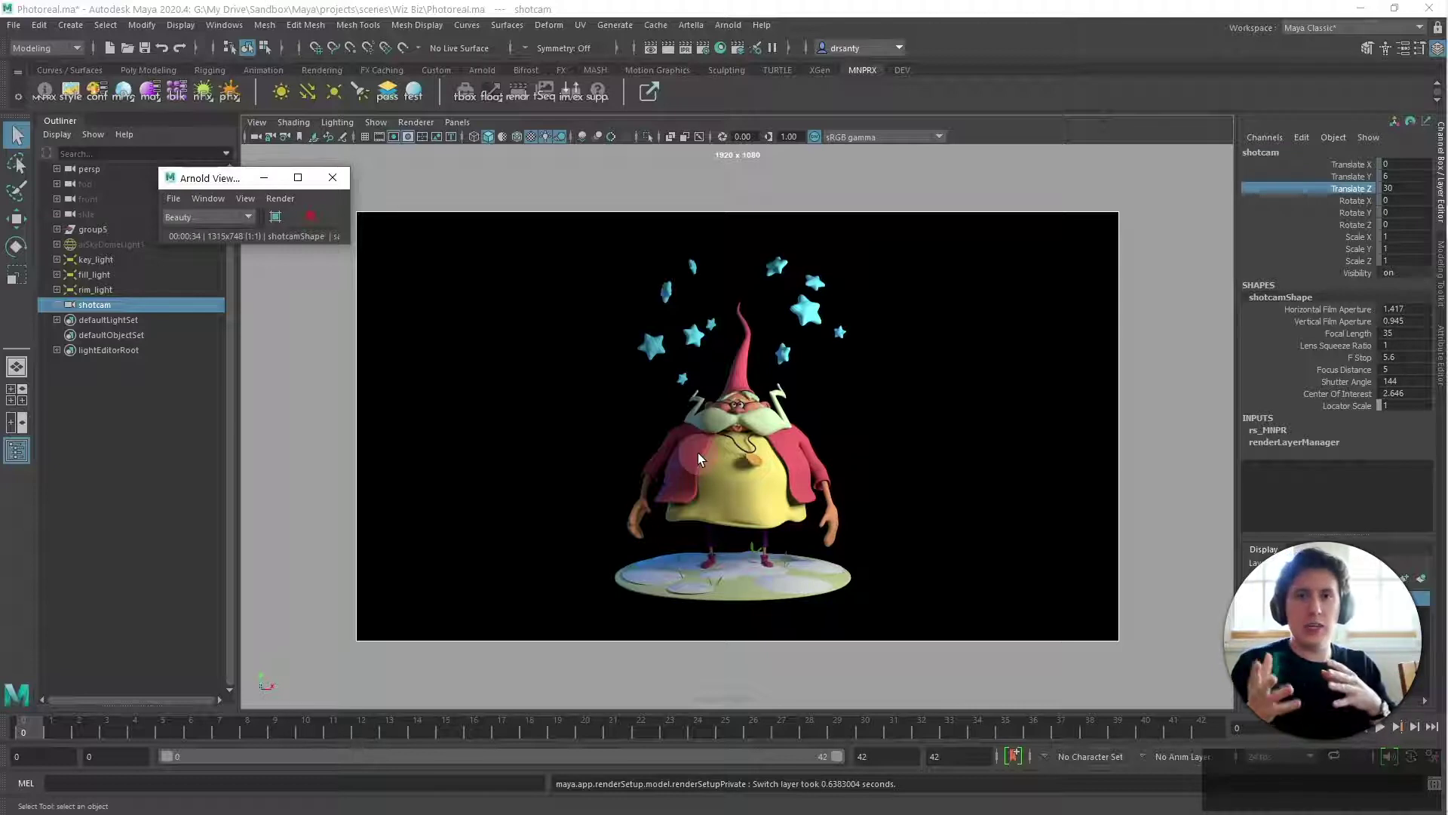
Set the shotcam viewport renderer to MNPRX, briefly toggling back to Viewport 2.0 first
click(427, 129)
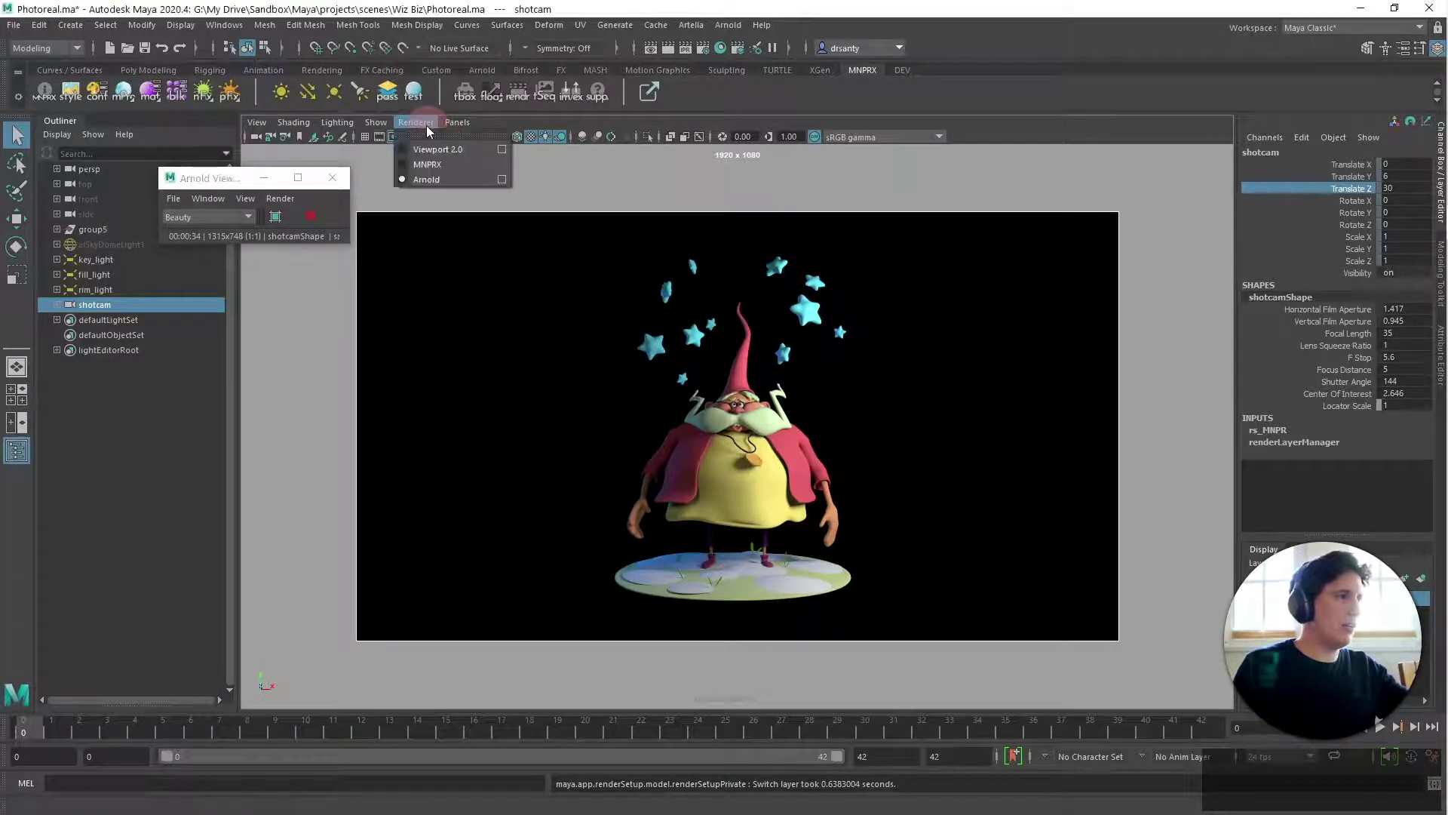
click(427, 163)
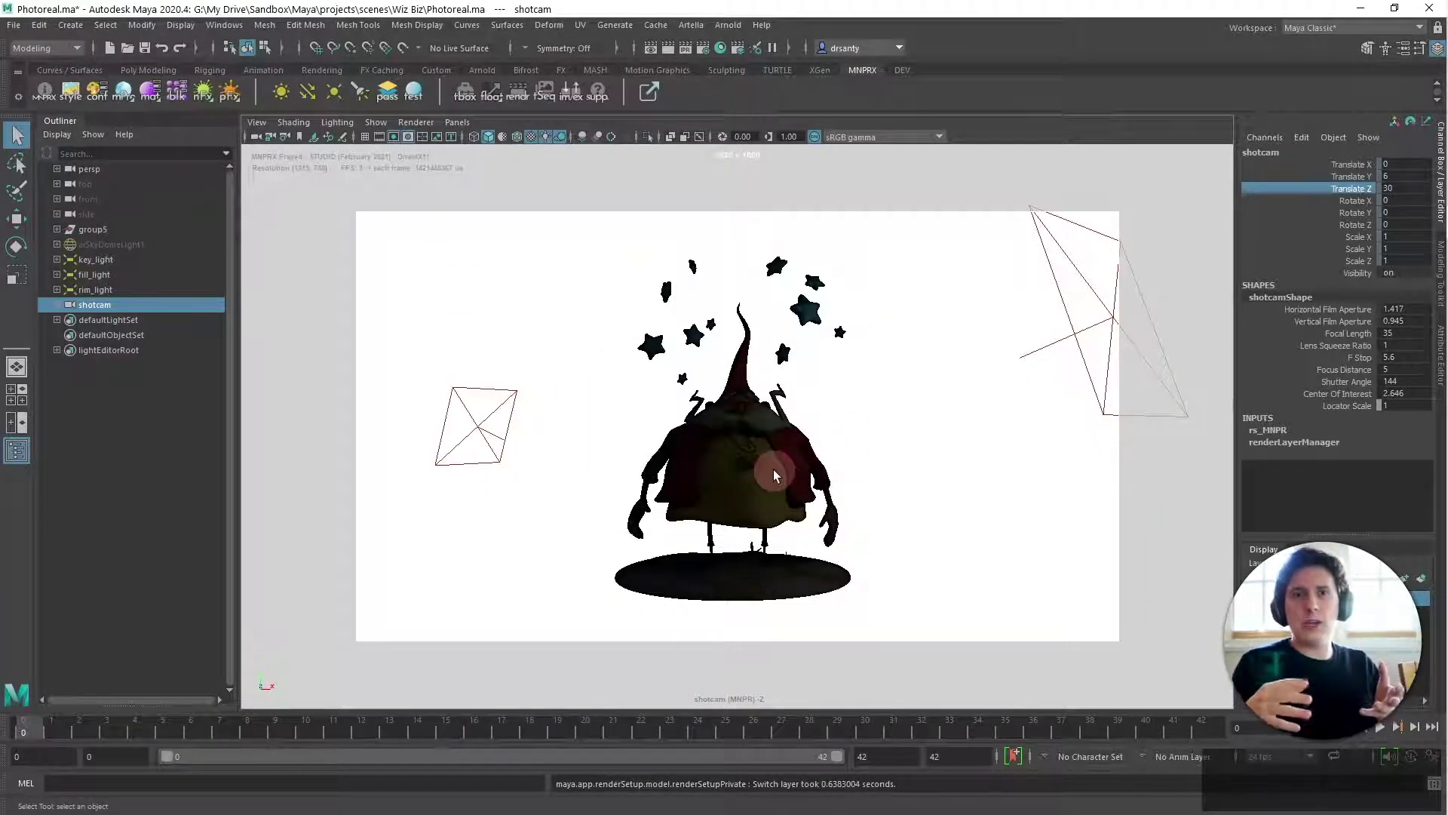
click(427, 124)
click(438, 148)
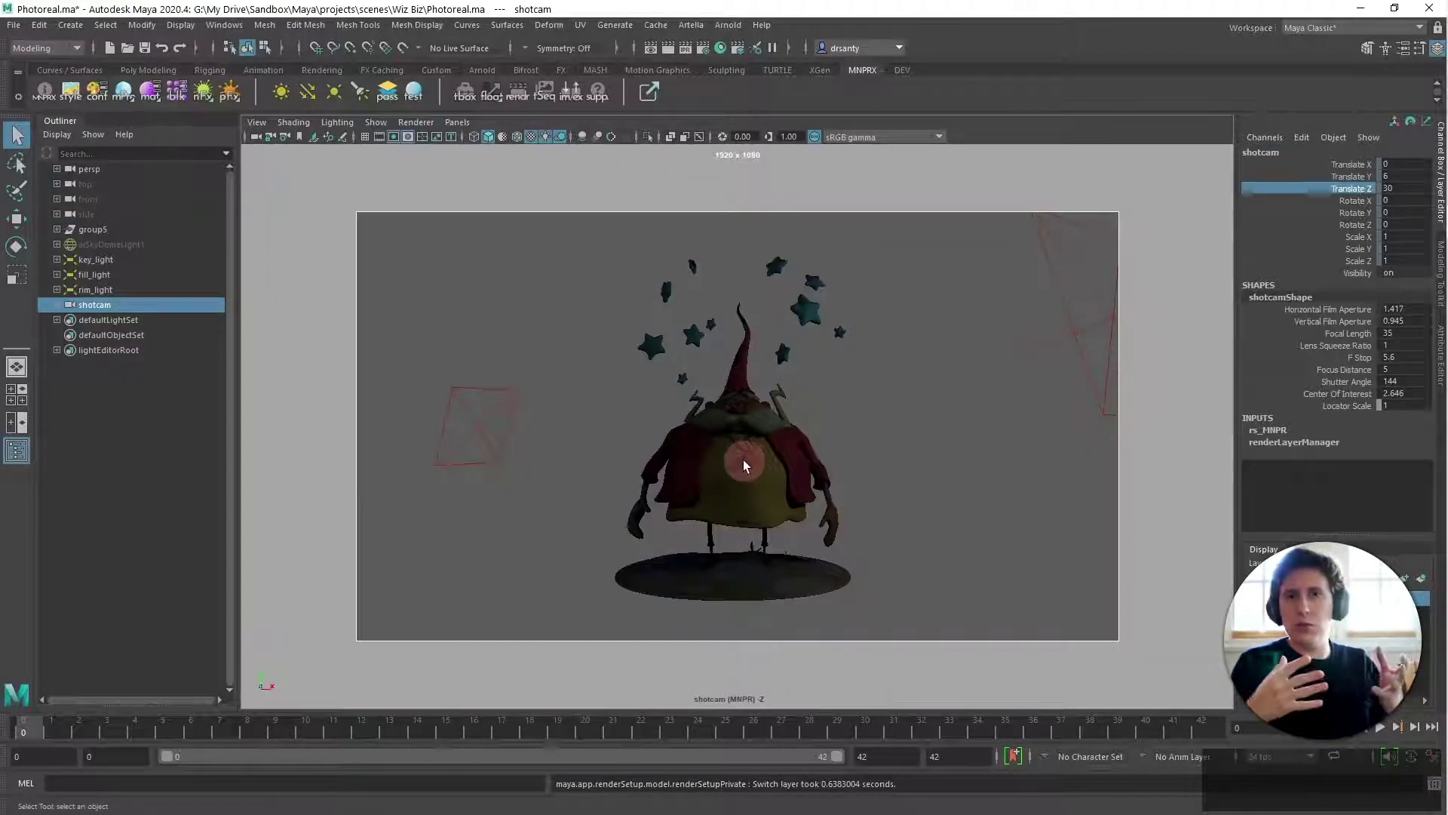
click(416, 123)
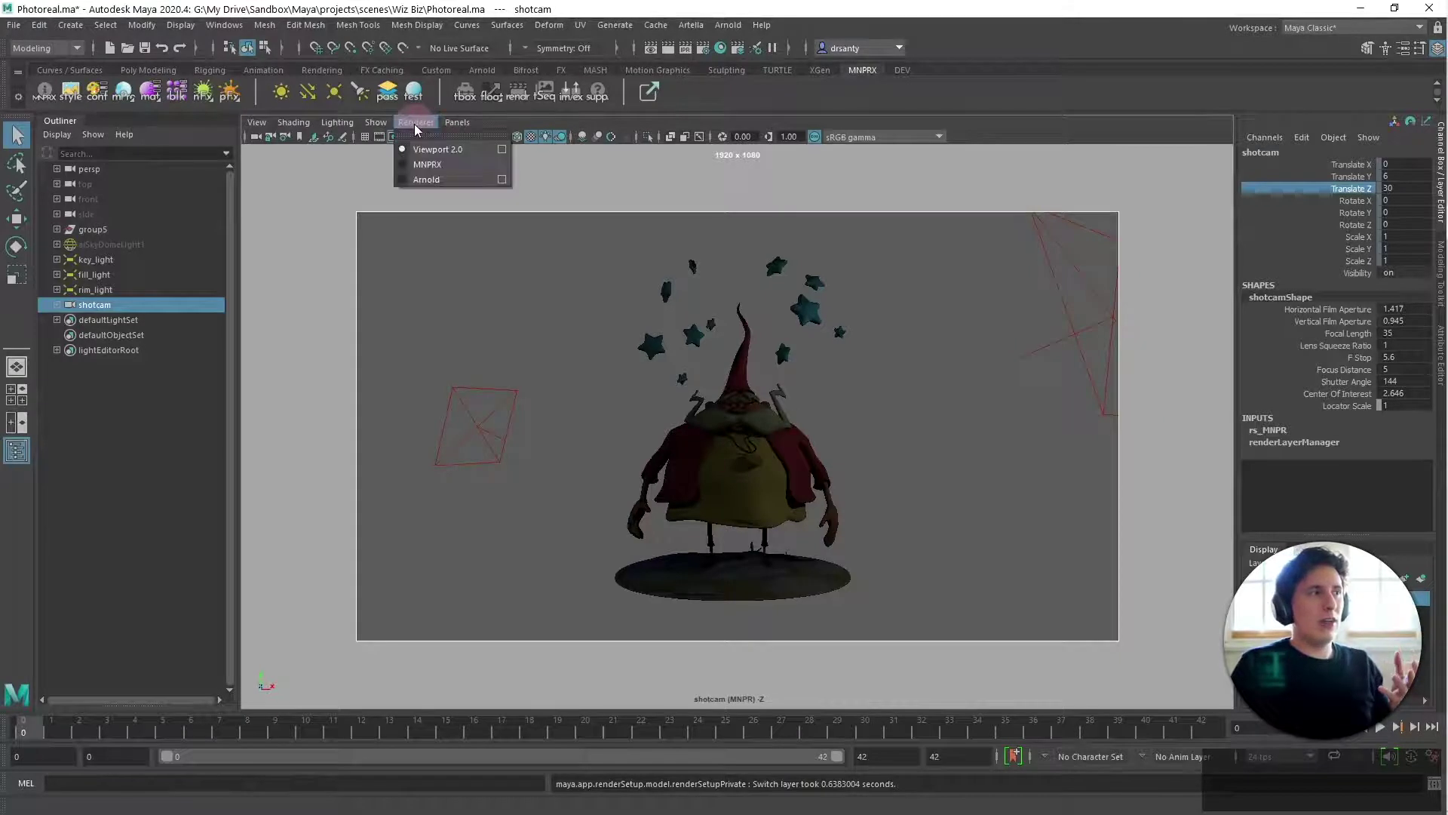
click(427, 164)
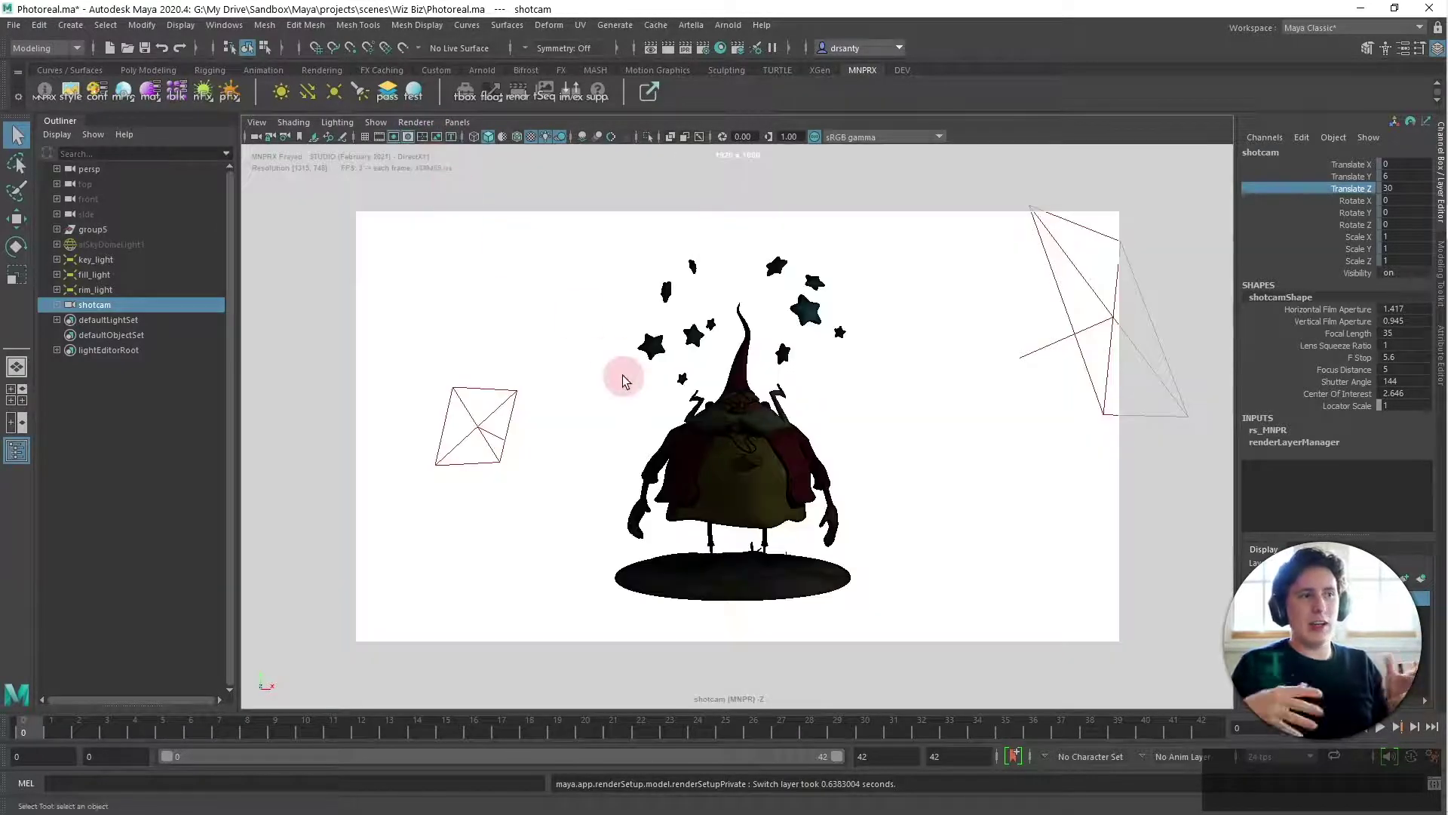
Load the _frayed stylization preset and widen the viewport past the Attribute Editor
click(74, 96)
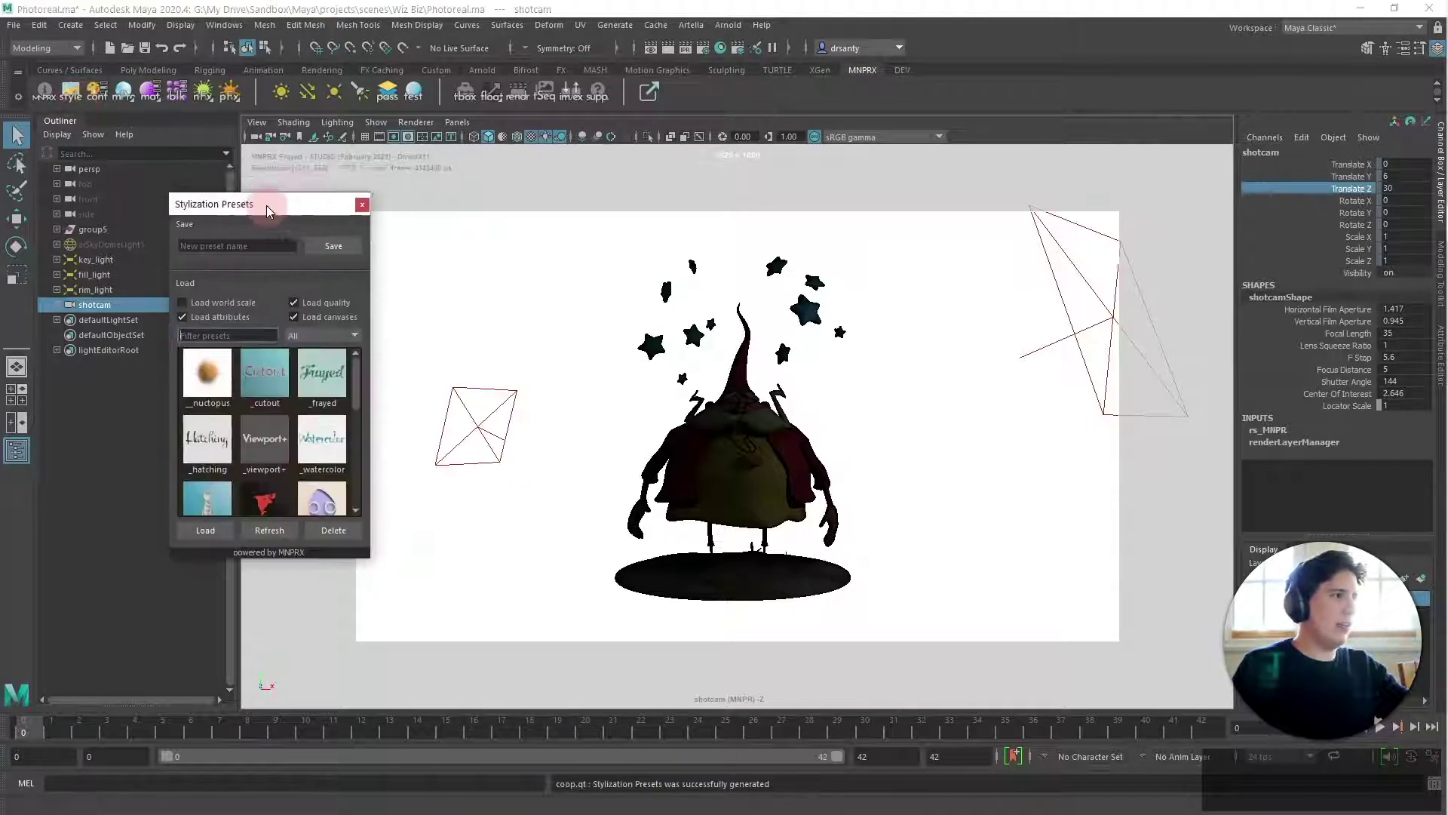
double_click(329, 374)
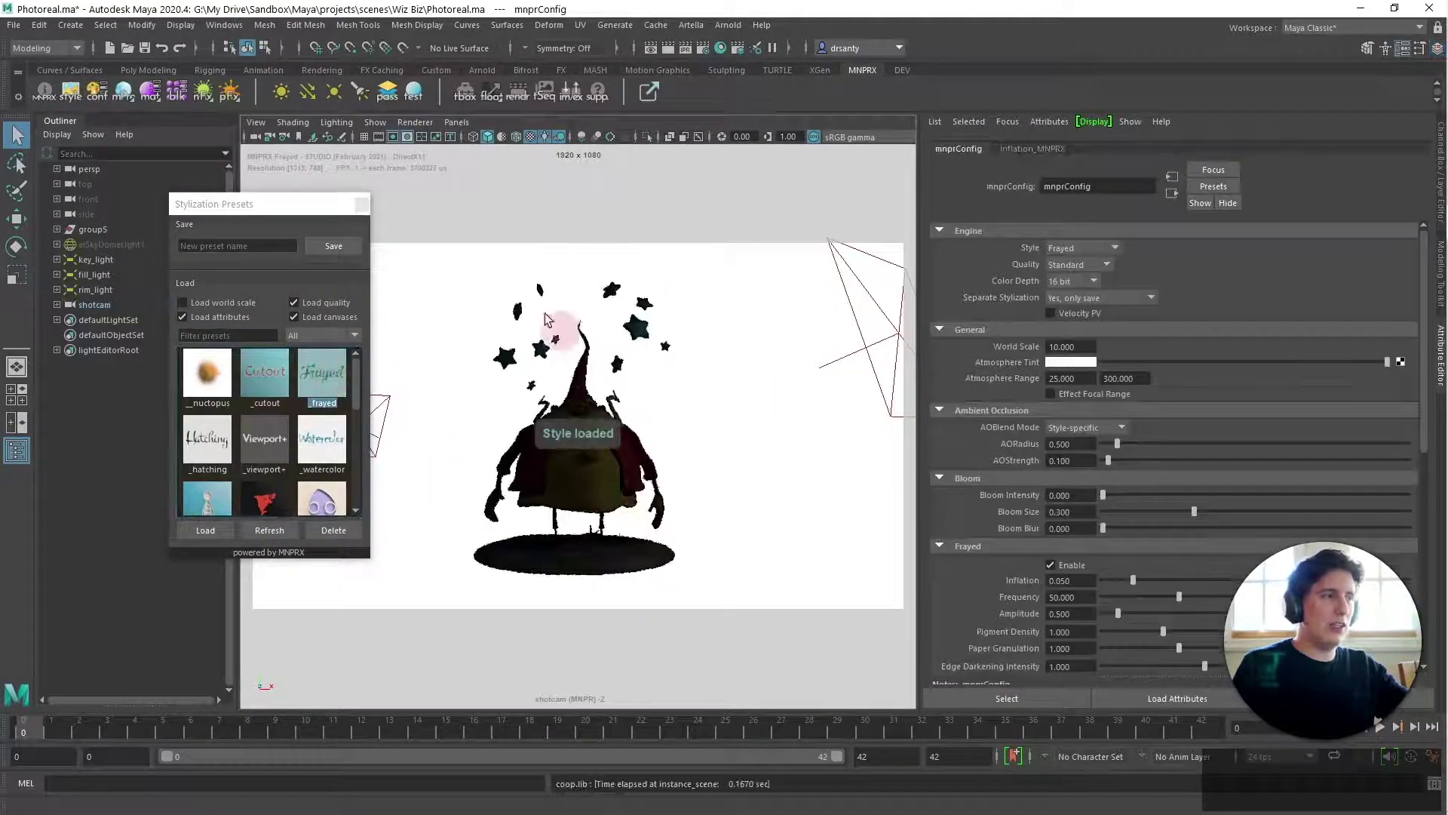
click(362, 204)
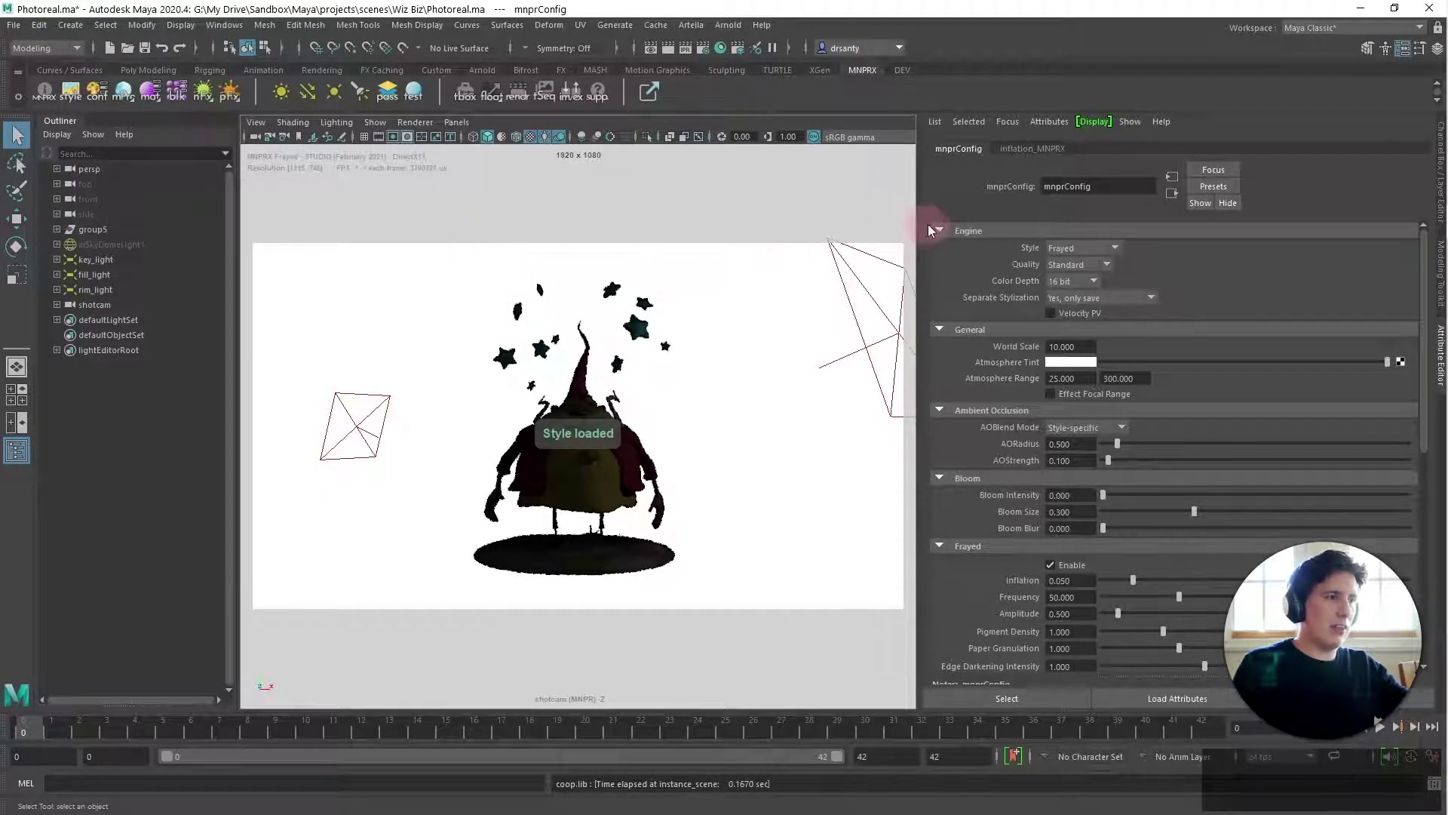
drag(921, 225, 1182, 230)
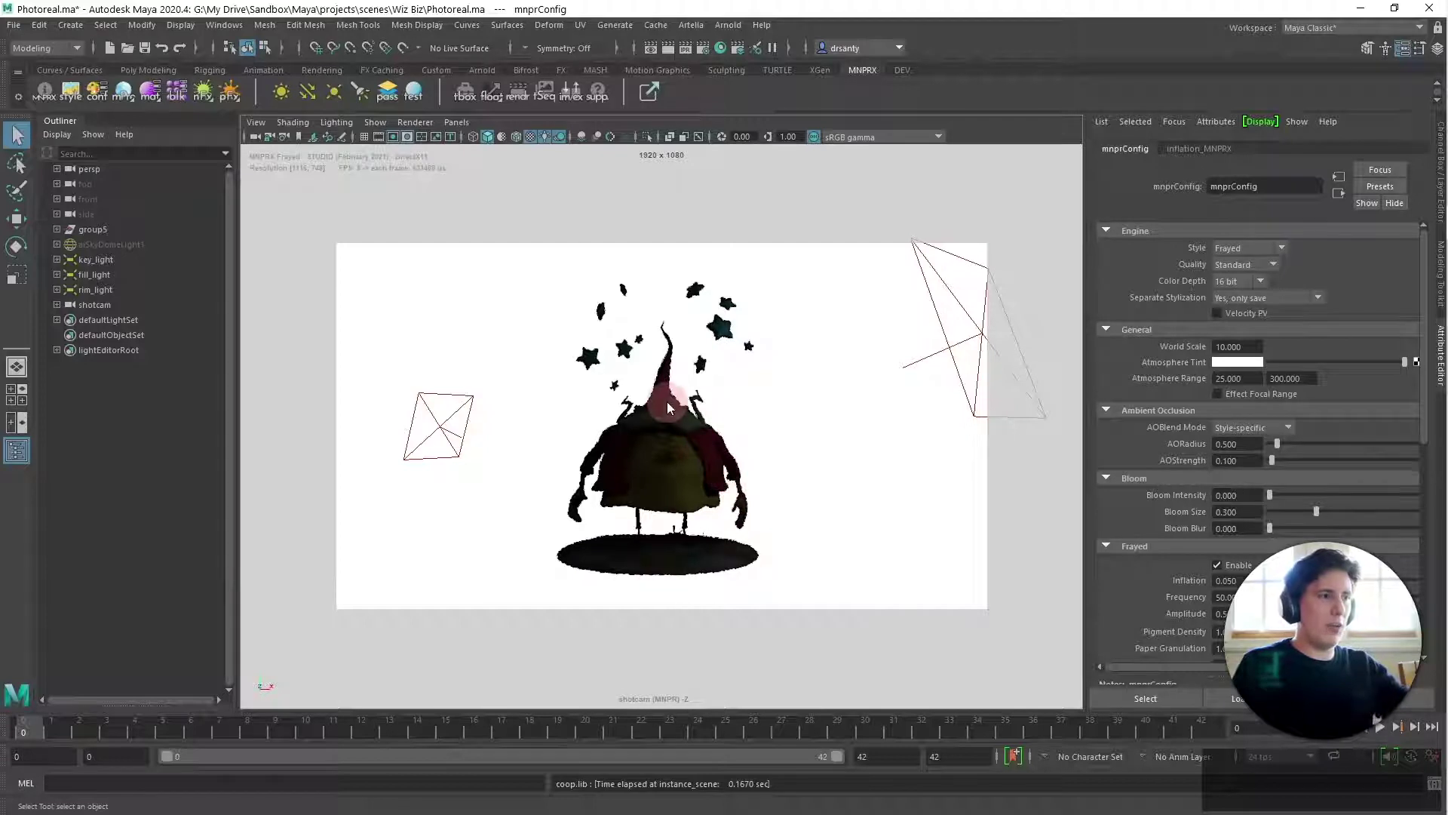
Magnify the wizard's hat and stars for a closer look, then return to Maya
key(super+equal)
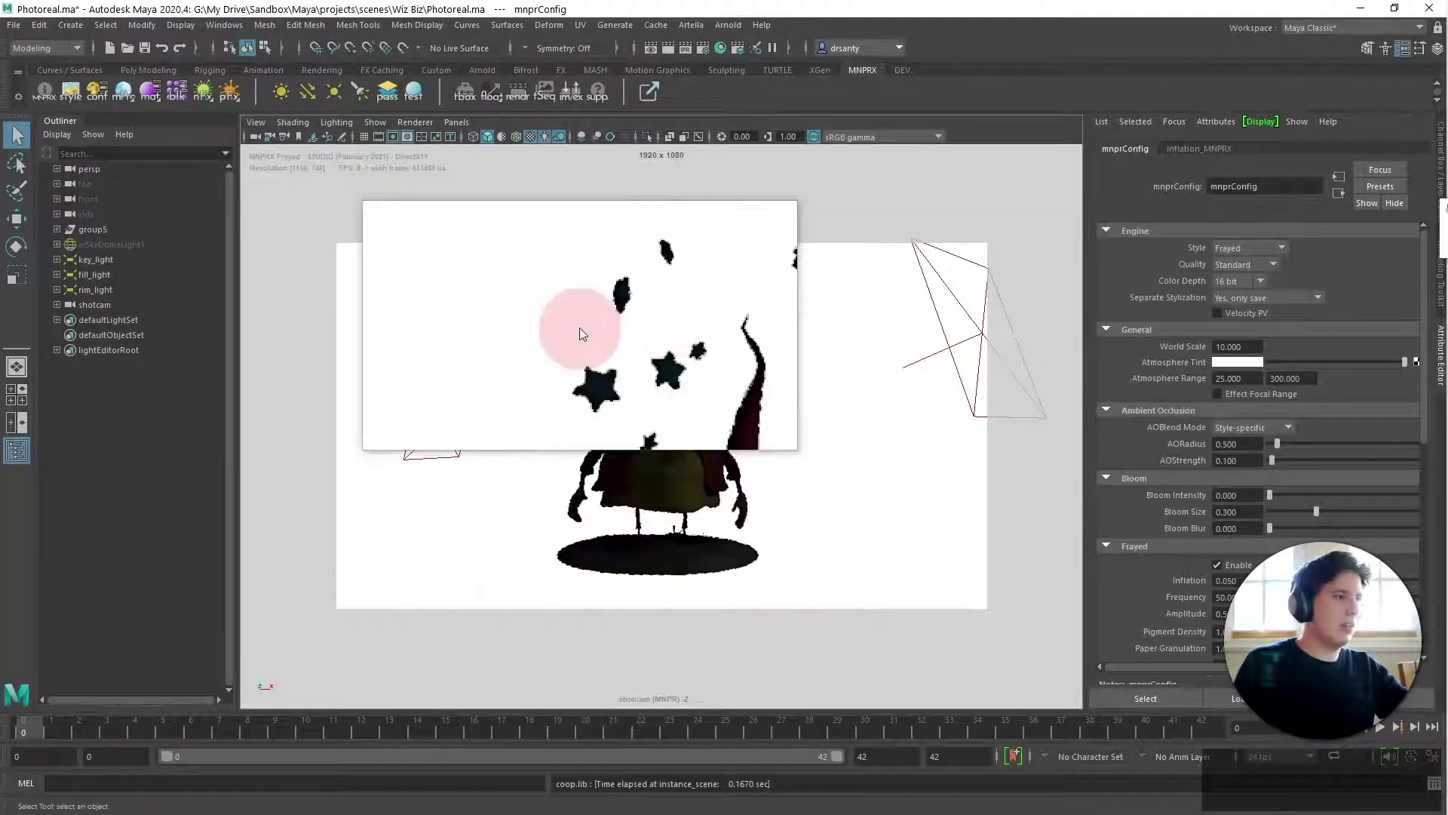
key(alt+Tab)
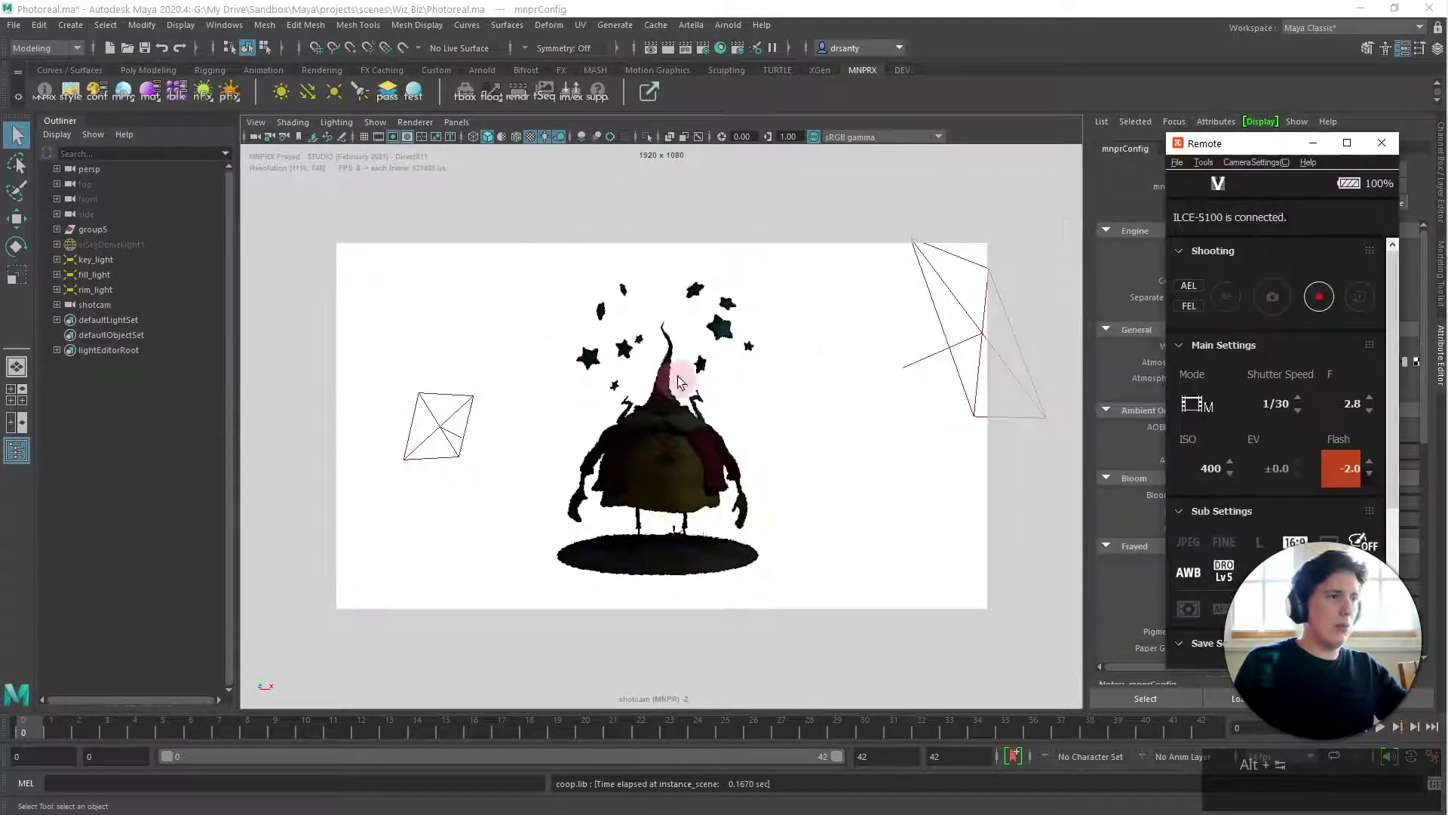
click(600, 260)
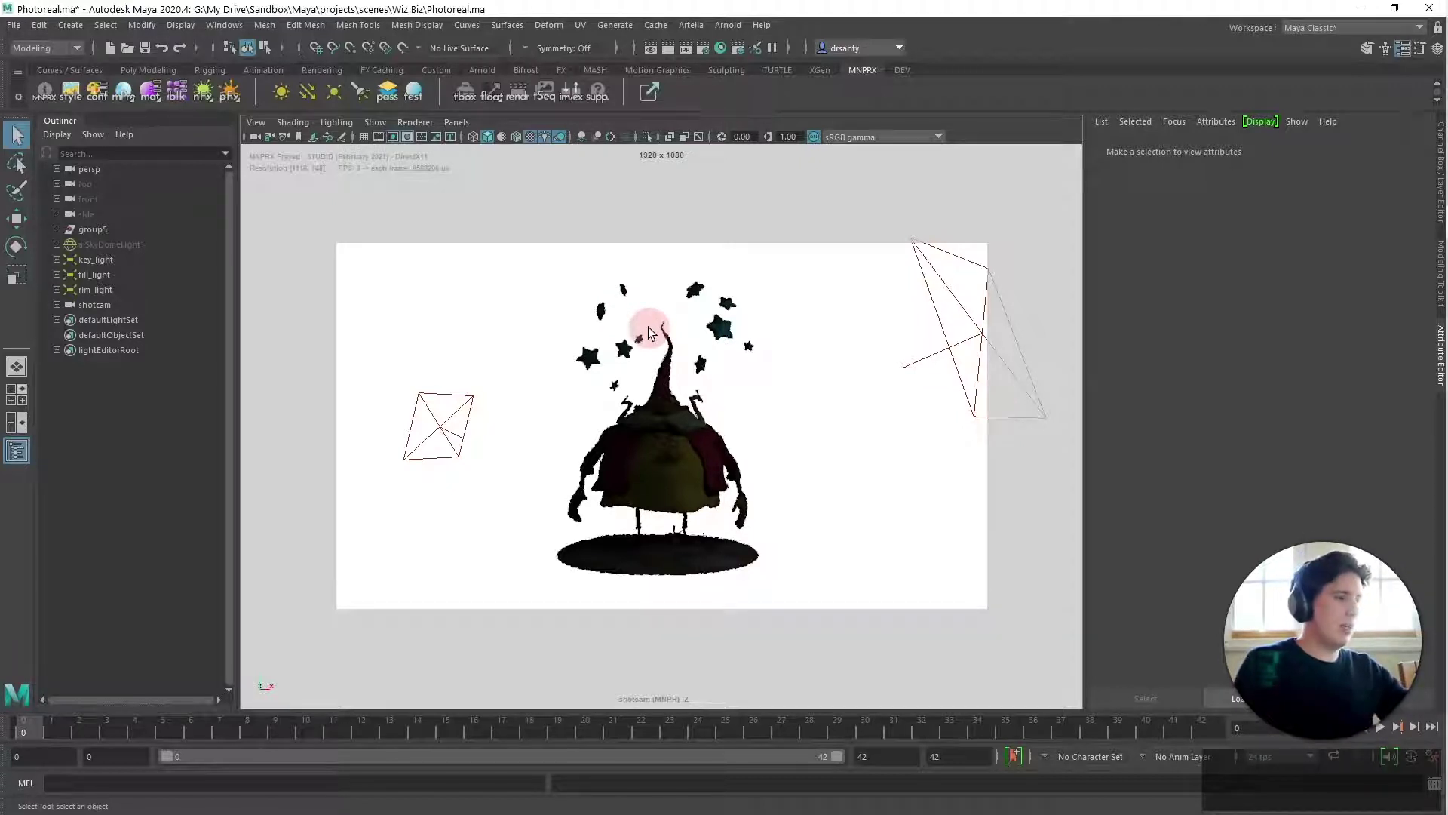
Switch to Nuke's frayed-nuke_0_6 comp and zoom around the Node Graph
key(alt+Tab)
key(alt+Tab)
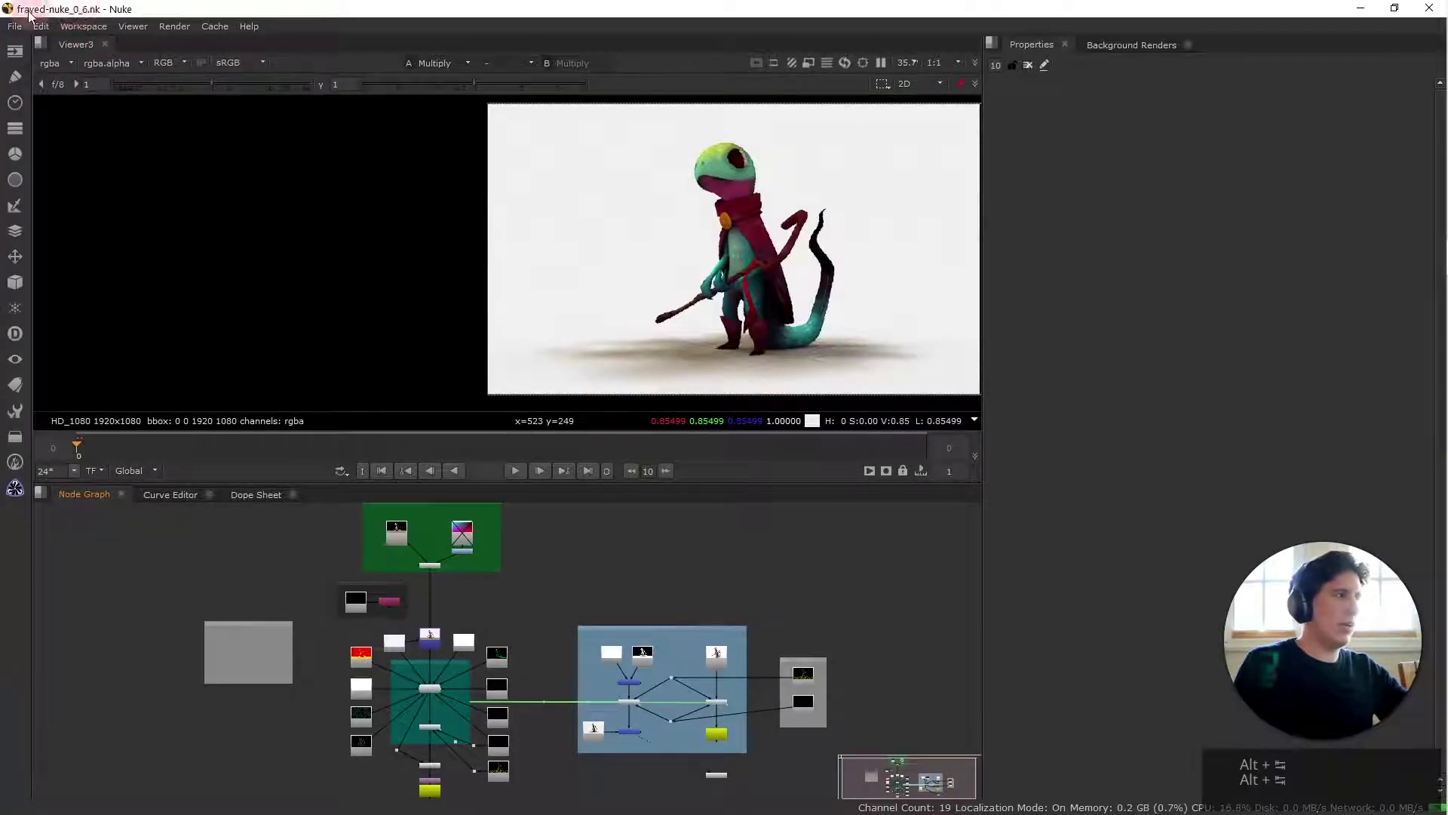
scroll(626, 572, down, 1)
scroll(622, 573, up, 1)
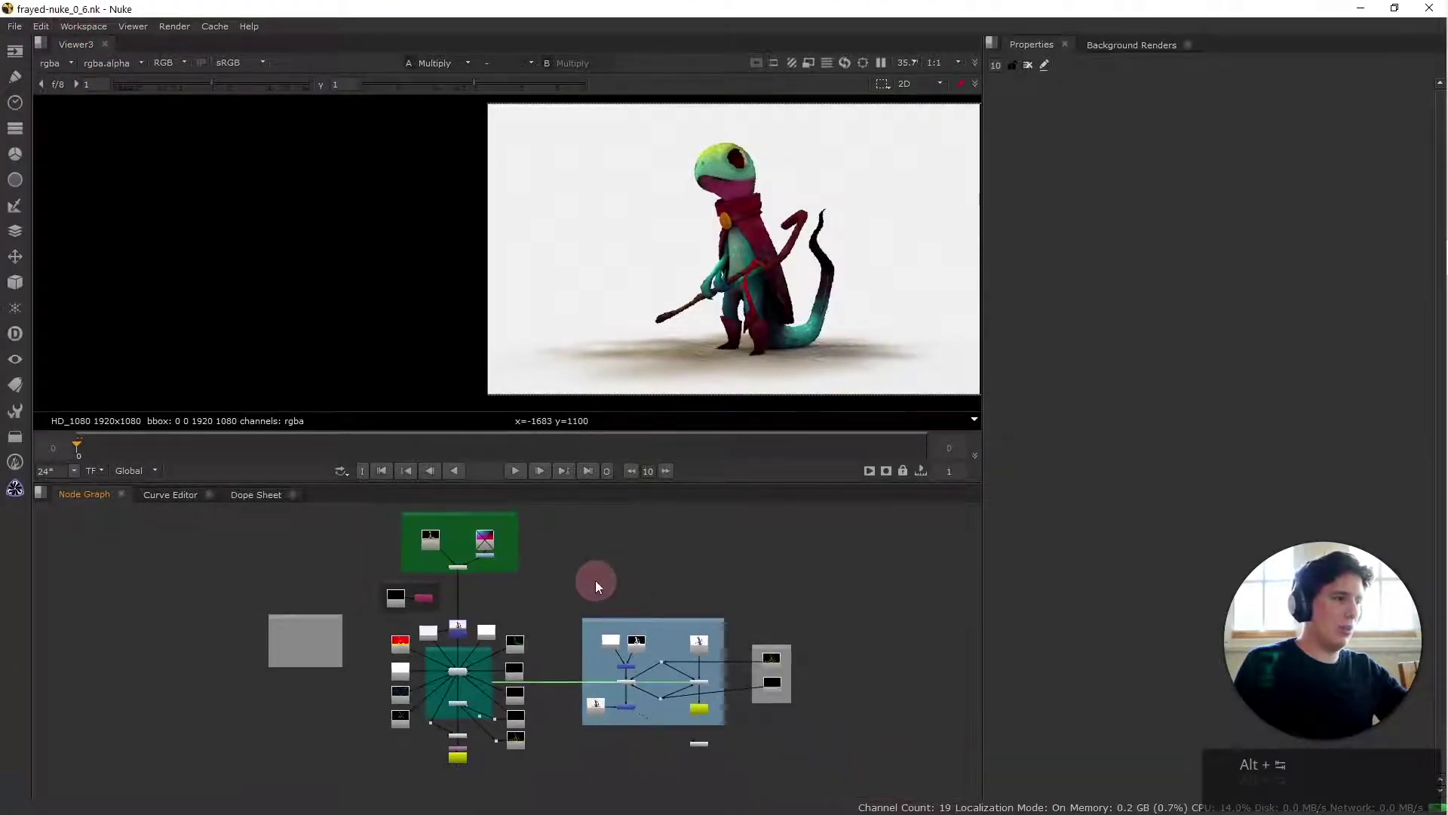
scroll(618, 621, down, 1)
scroll(590, 611, up, 2)
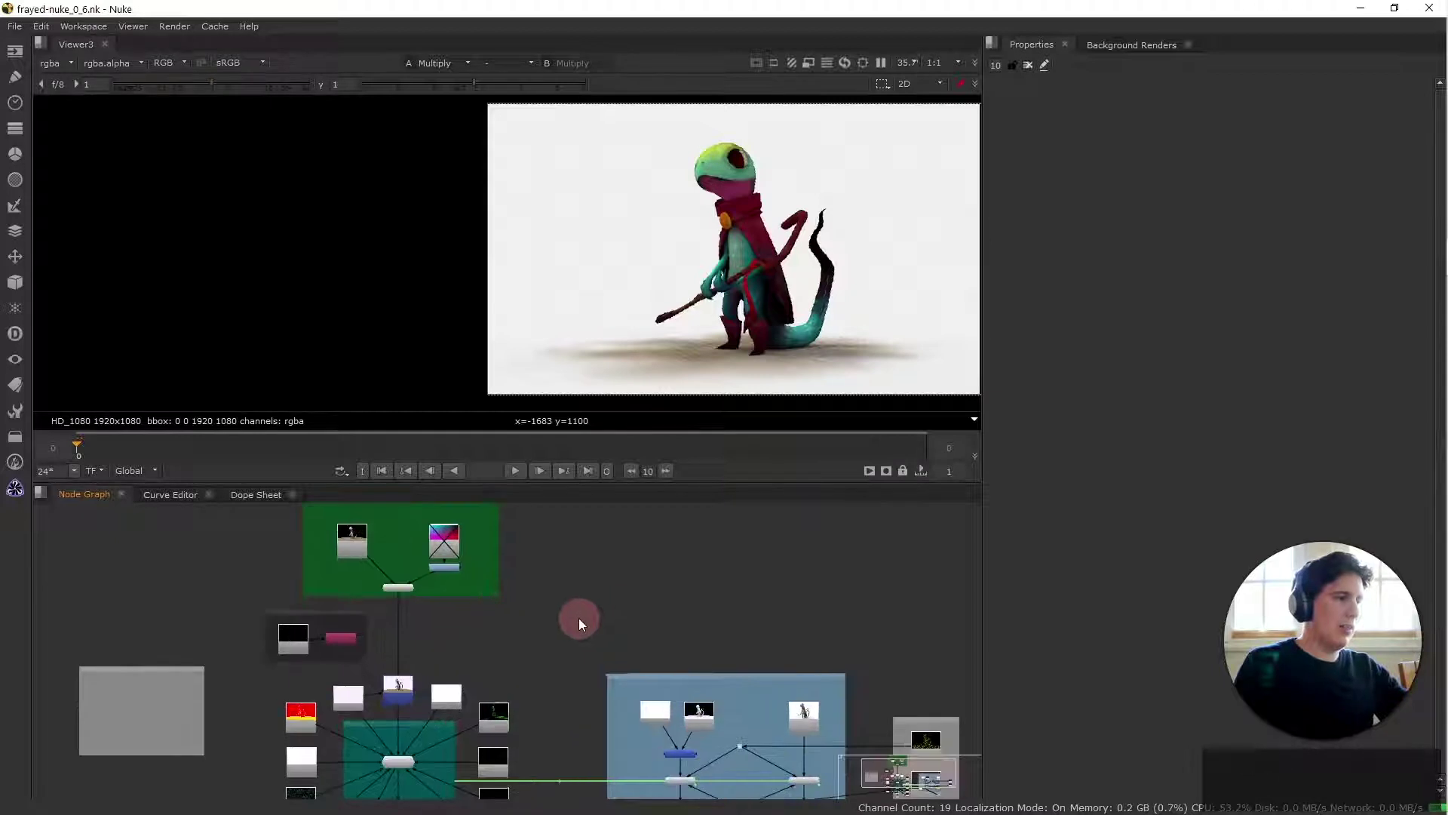
scroll(528, 596, down, 2)
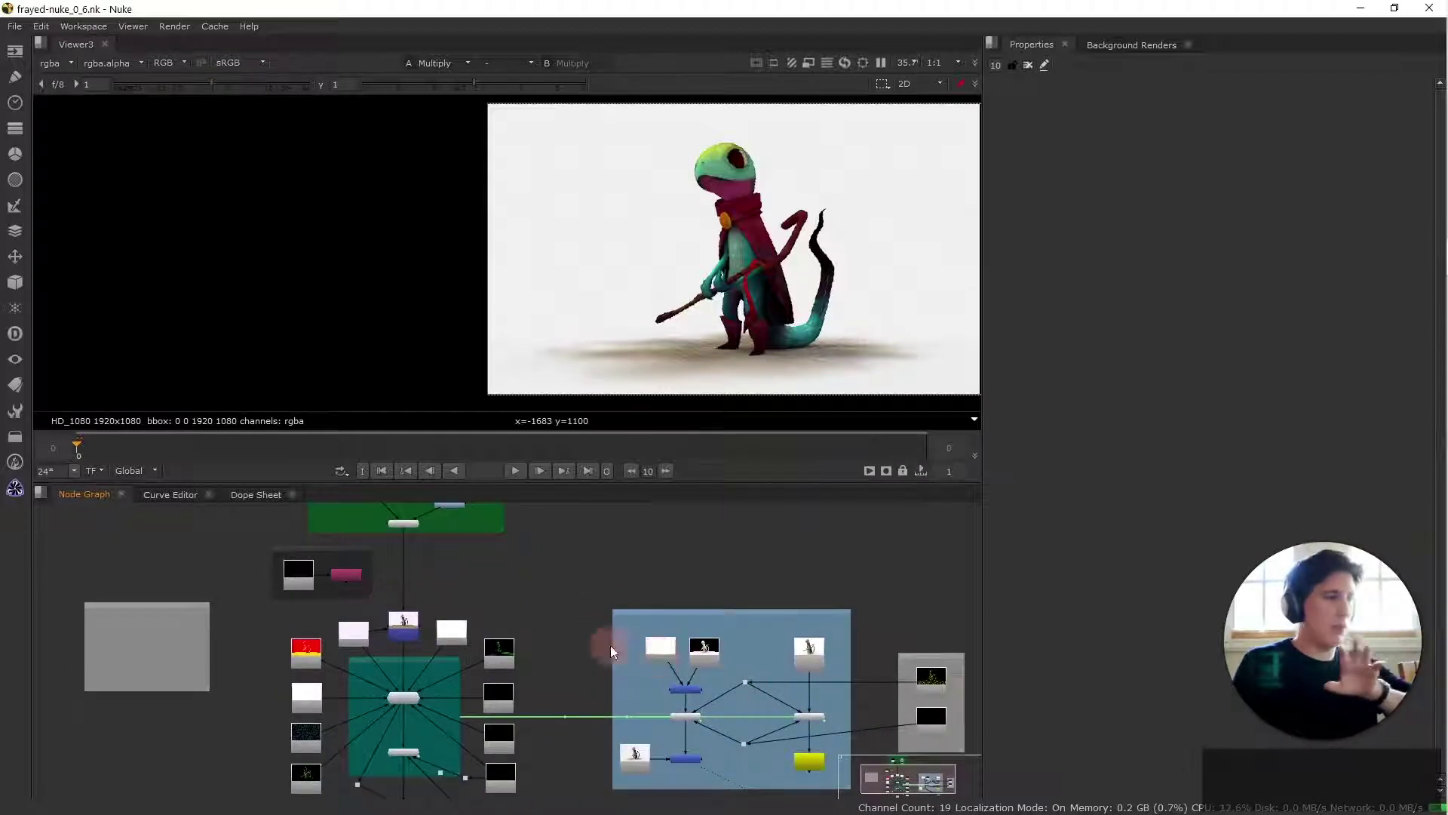
scroll(594, 549, down, 2)
scroll(608, 532, up, 1)
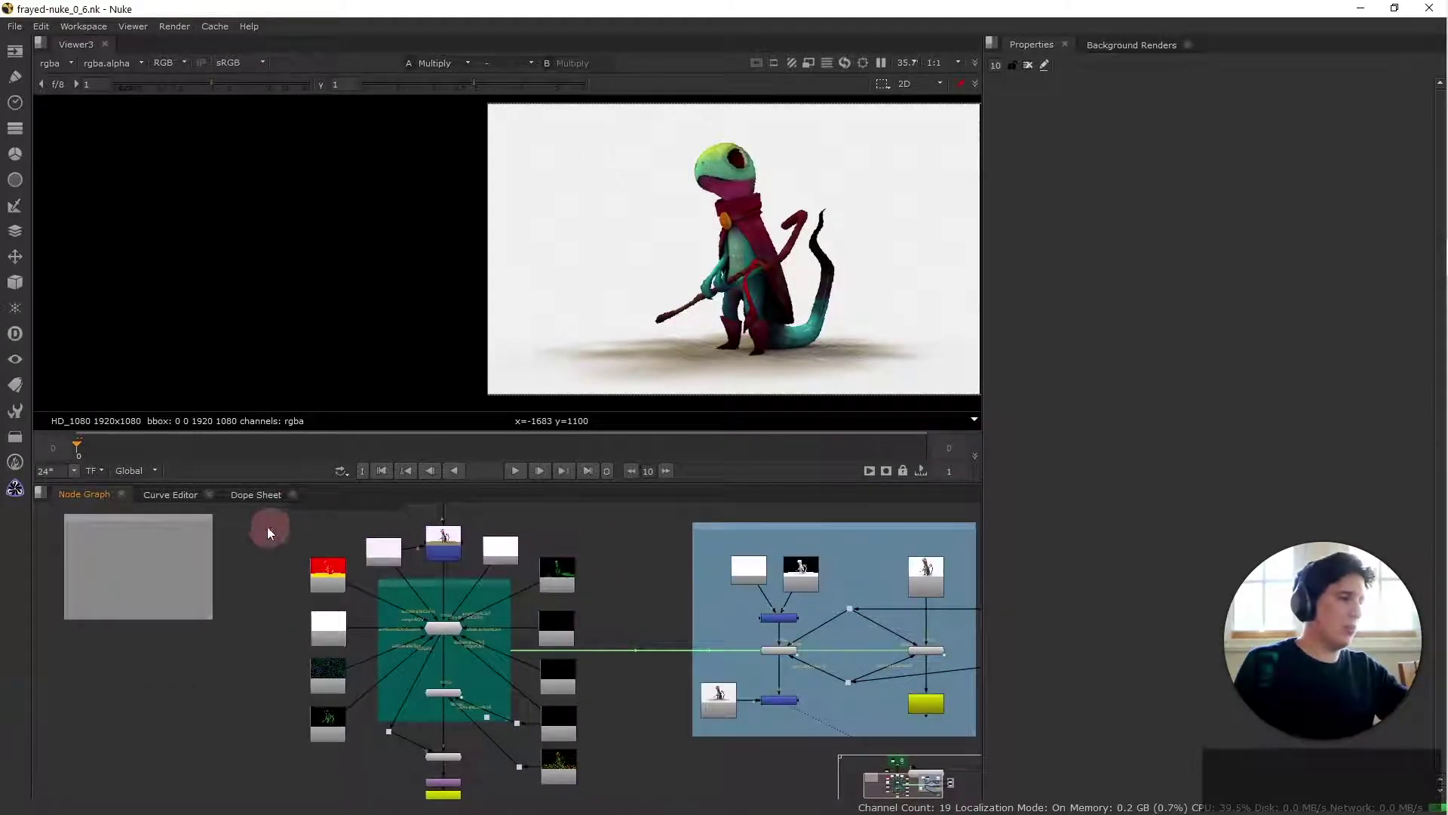
Marquee-select the frayedEdges nodes on the blue backdrop
drag(258, 518, 634, 757)
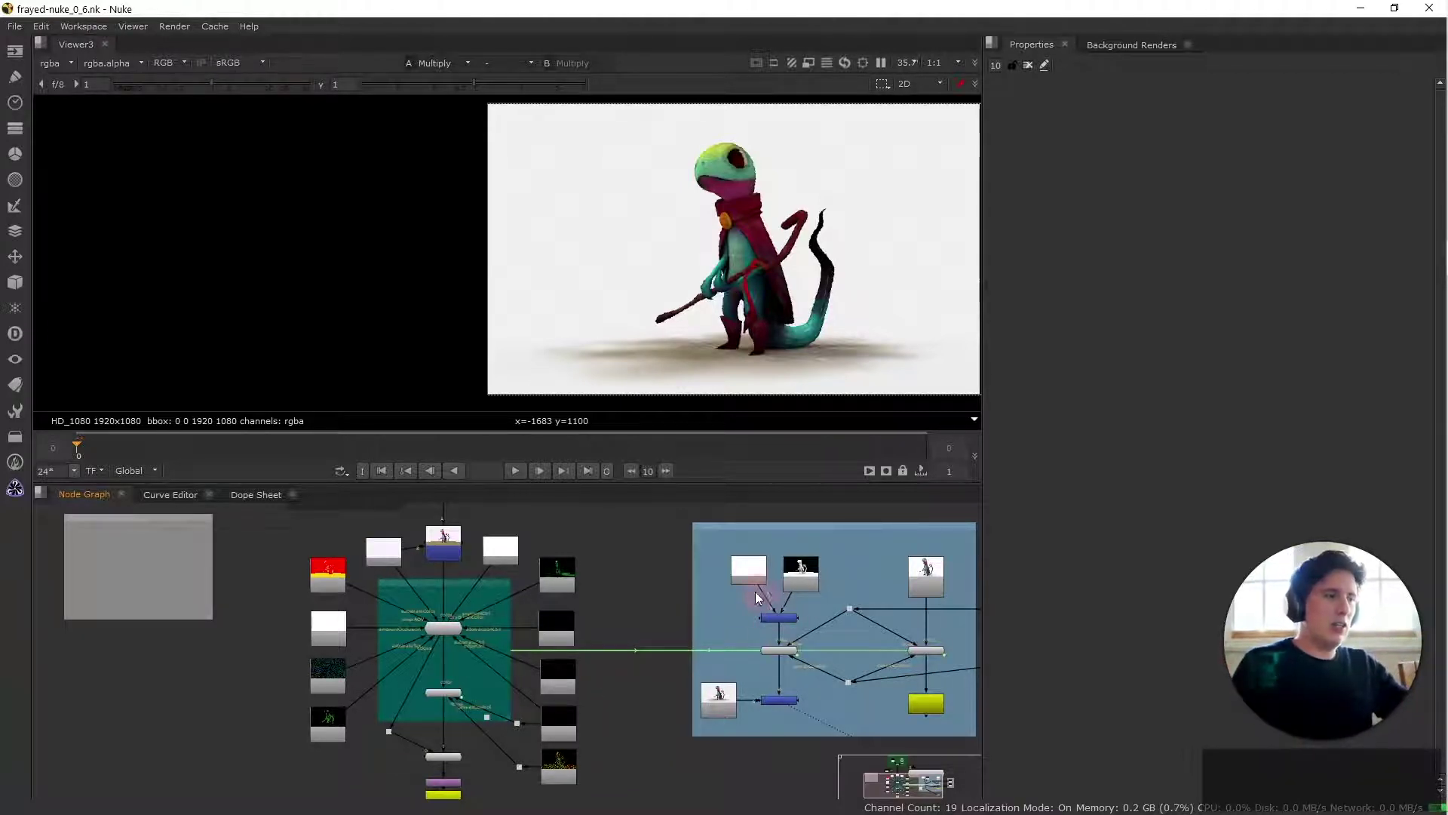
middle_drag(747, 590, 474, 614)
scroll(575, 614, down, 2)
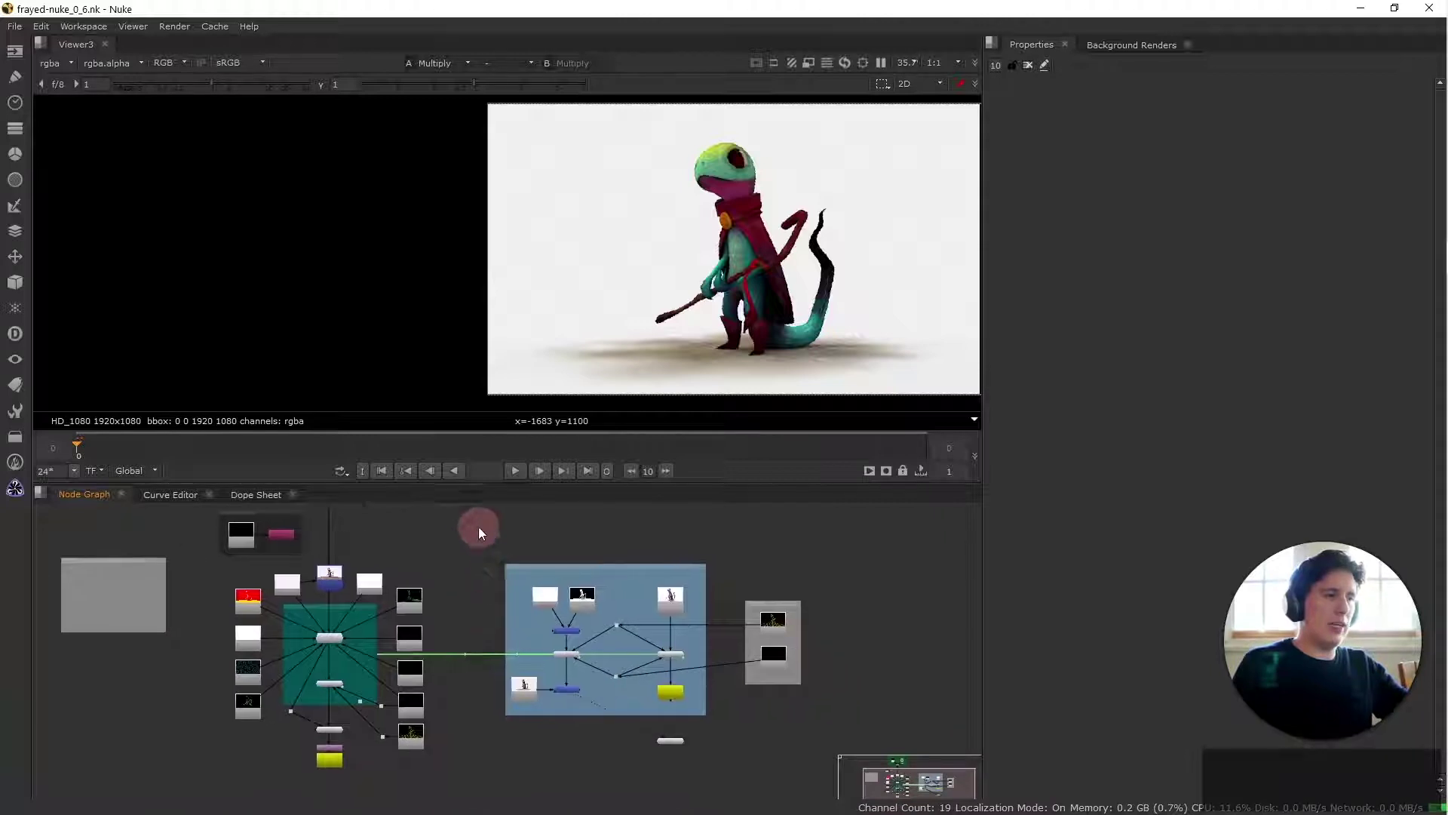
drag(478, 526, 721, 736)
Zoom the Node Graph onto the Multiply and Frayed_Arnold nodes and select Multiply
scroll(643, 688, up, 3)
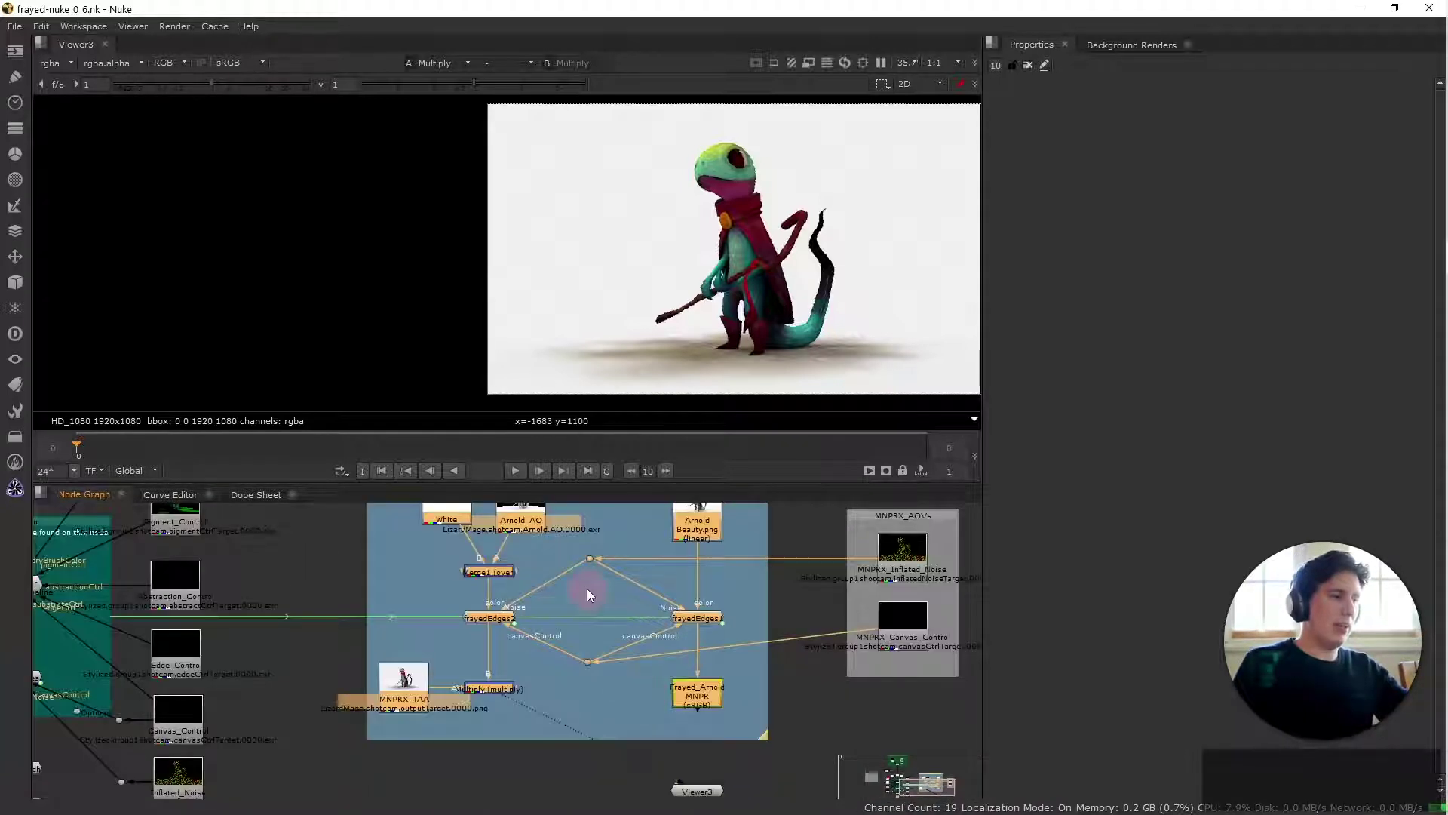
middle_drag(586, 605, 585, 671)
scroll(586, 672, up, 2)
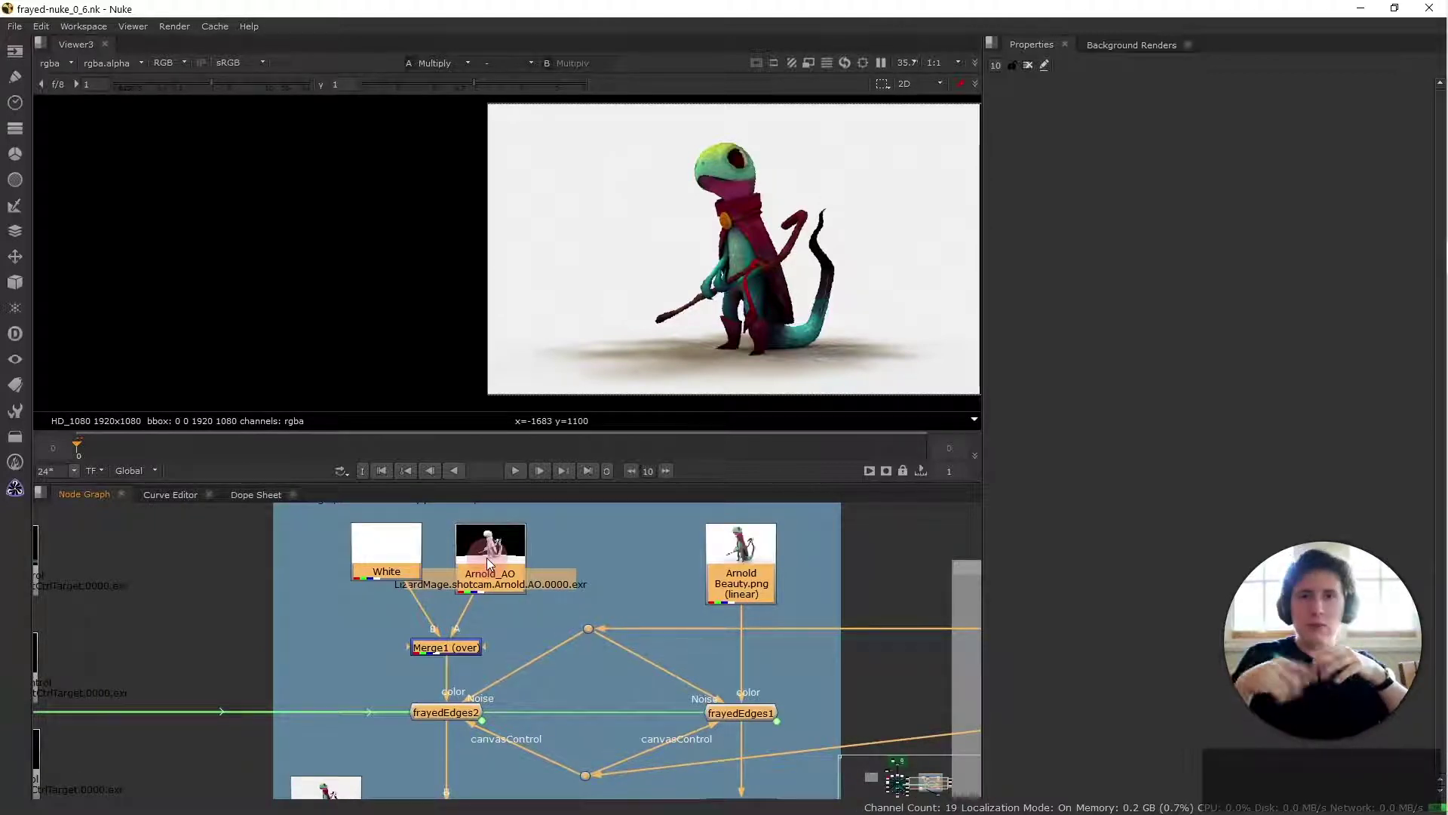
middle_drag(378, 684, 371, 574)
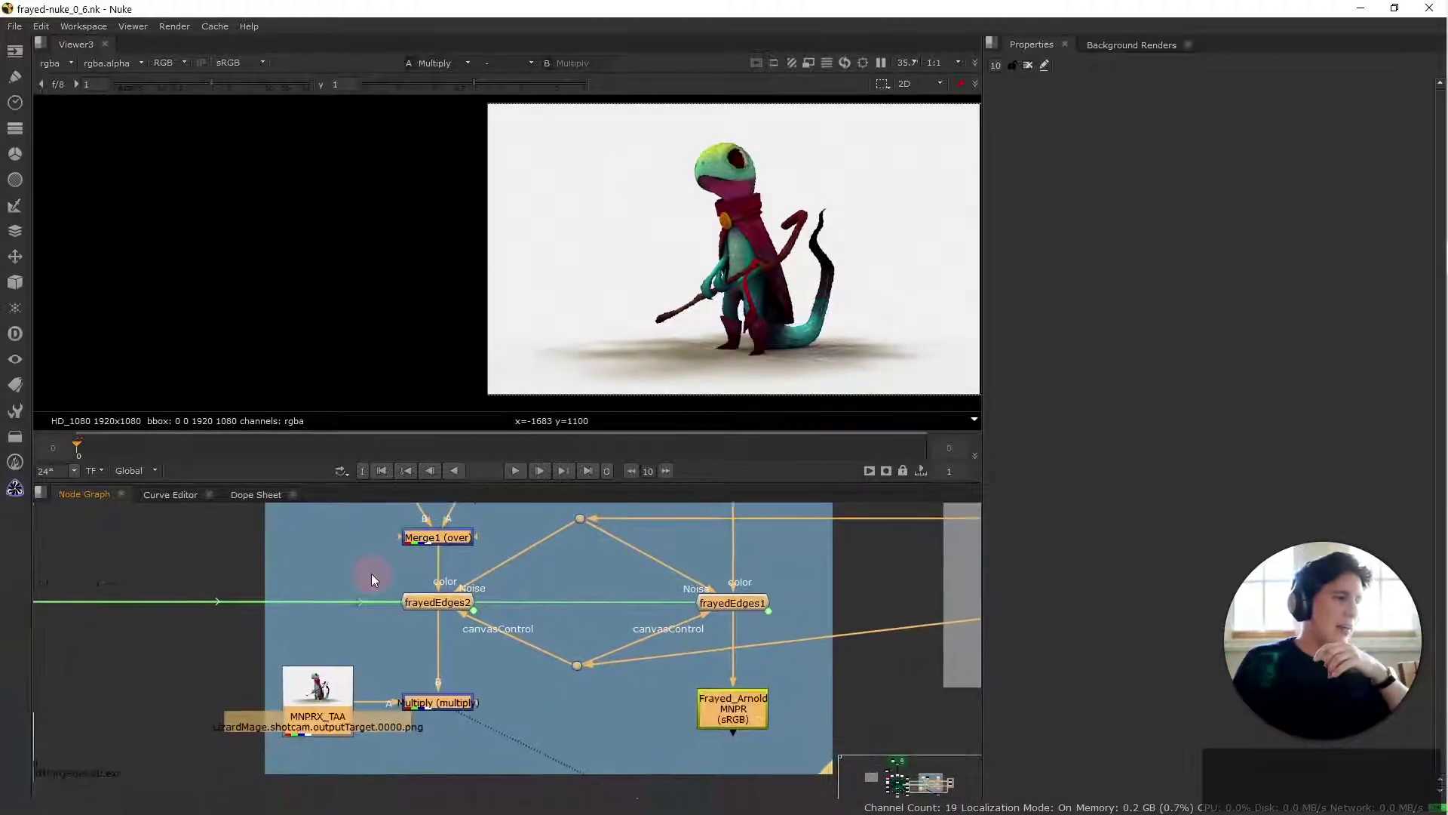
click(428, 703)
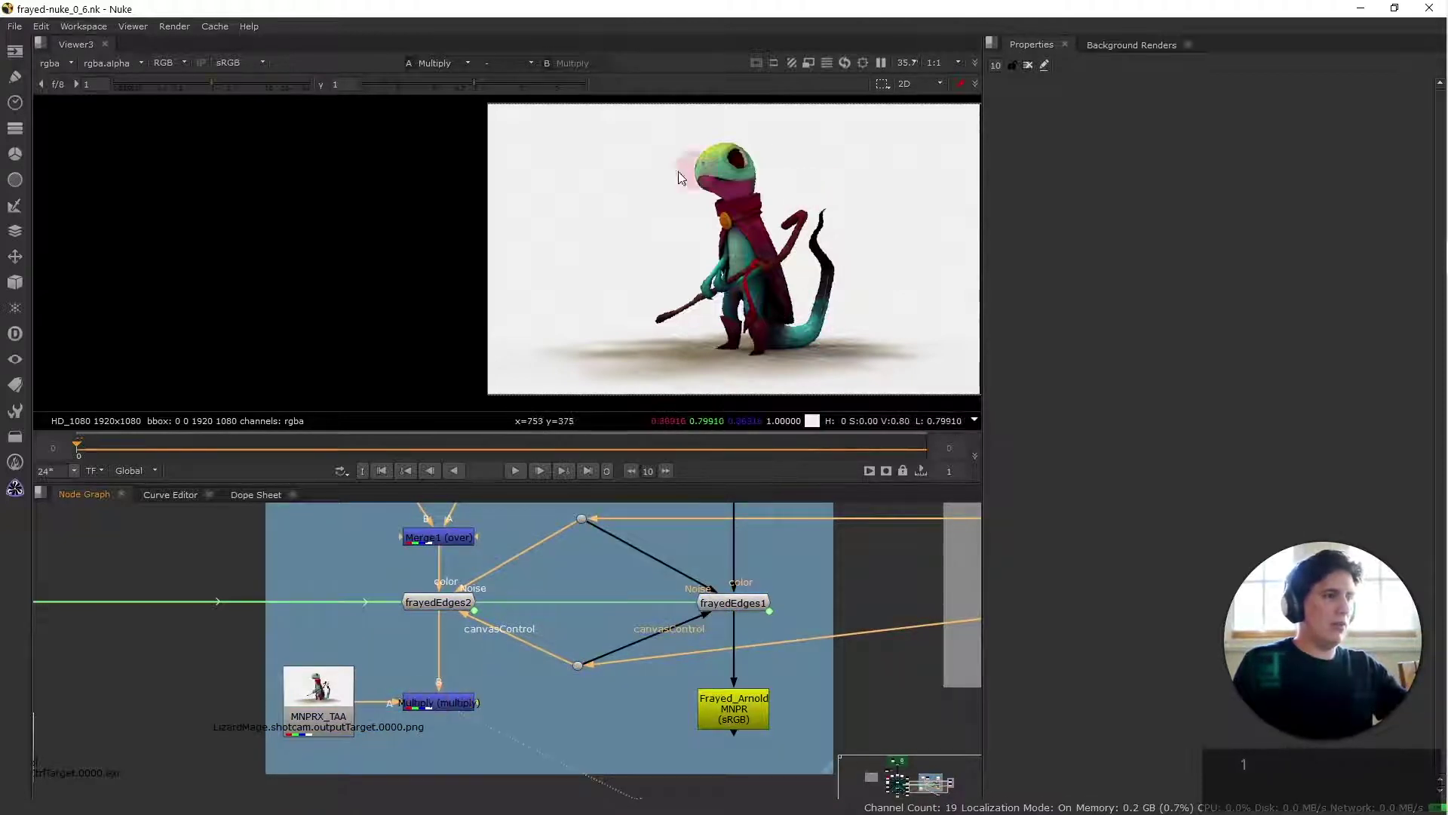
Pan the 120% Viewer over the lizard's head, torso, tail and legs, then zoom out
scroll(750, 205, up, 1)
scroll(749, 205, up, 4)
middle_drag(767, 187, 764, 327)
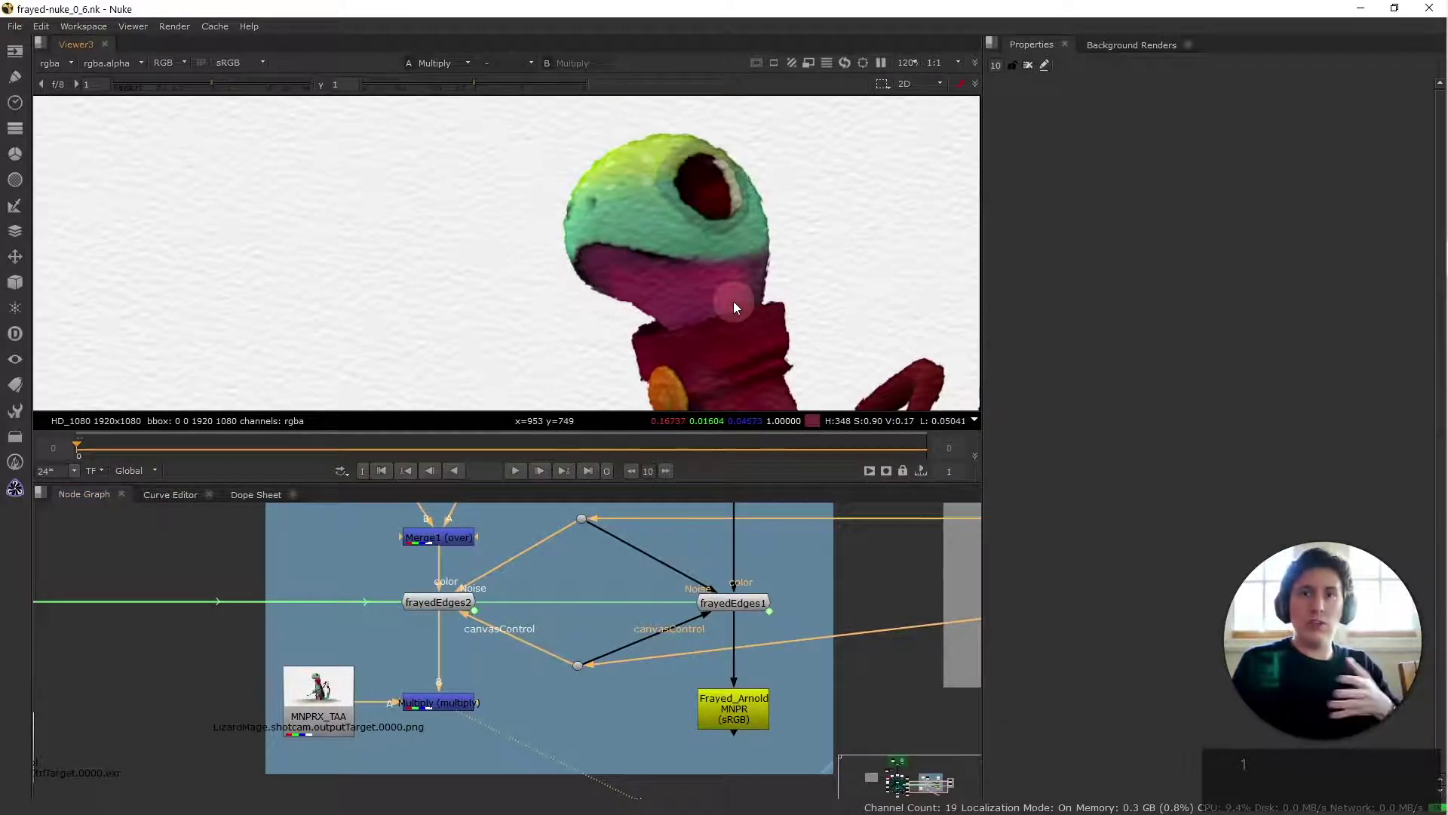
middle_drag(744, 326, 676, 181)
middle_drag(752, 302, 664, 192)
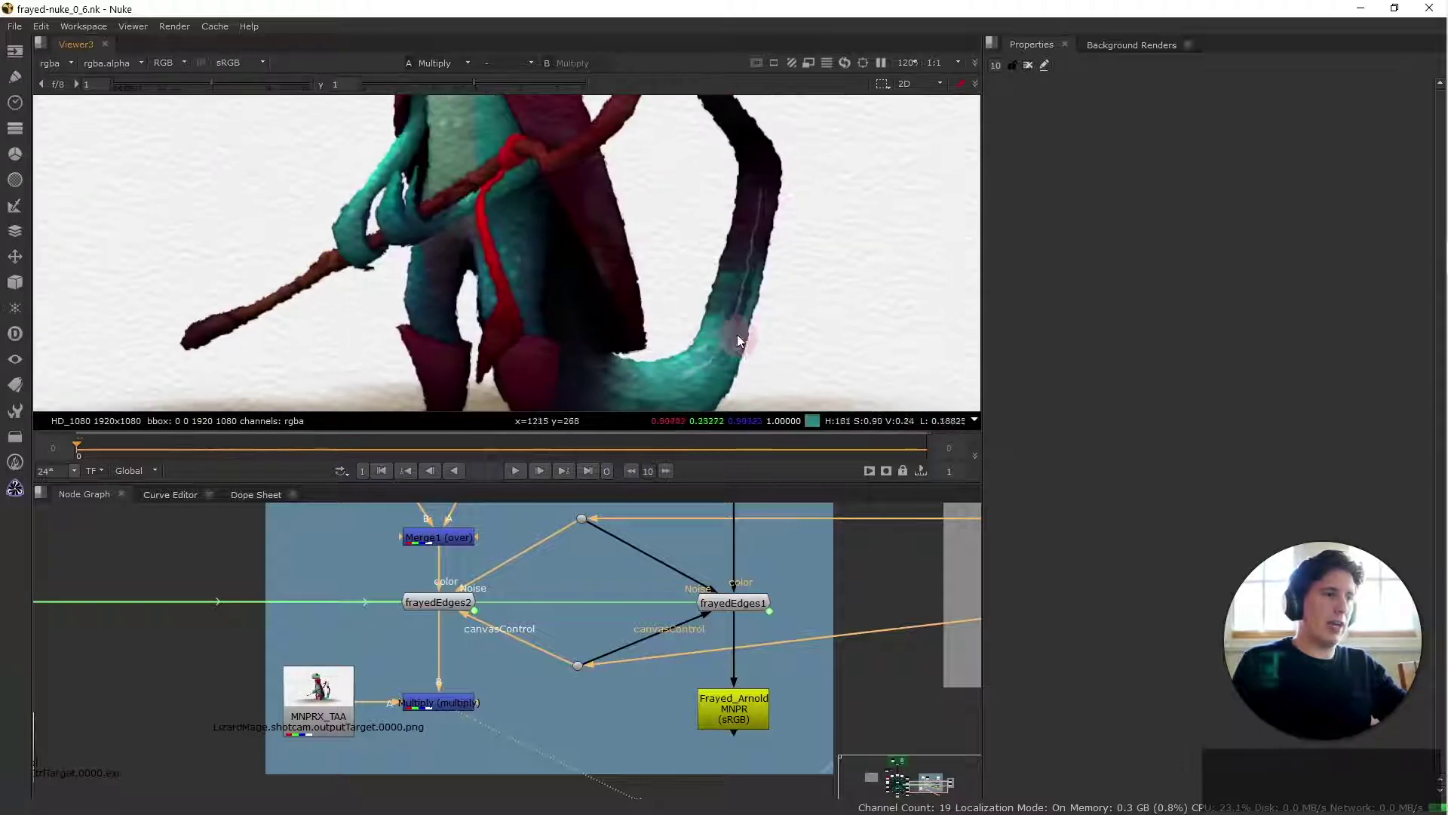
middle_drag(767, 197, 771, 346)
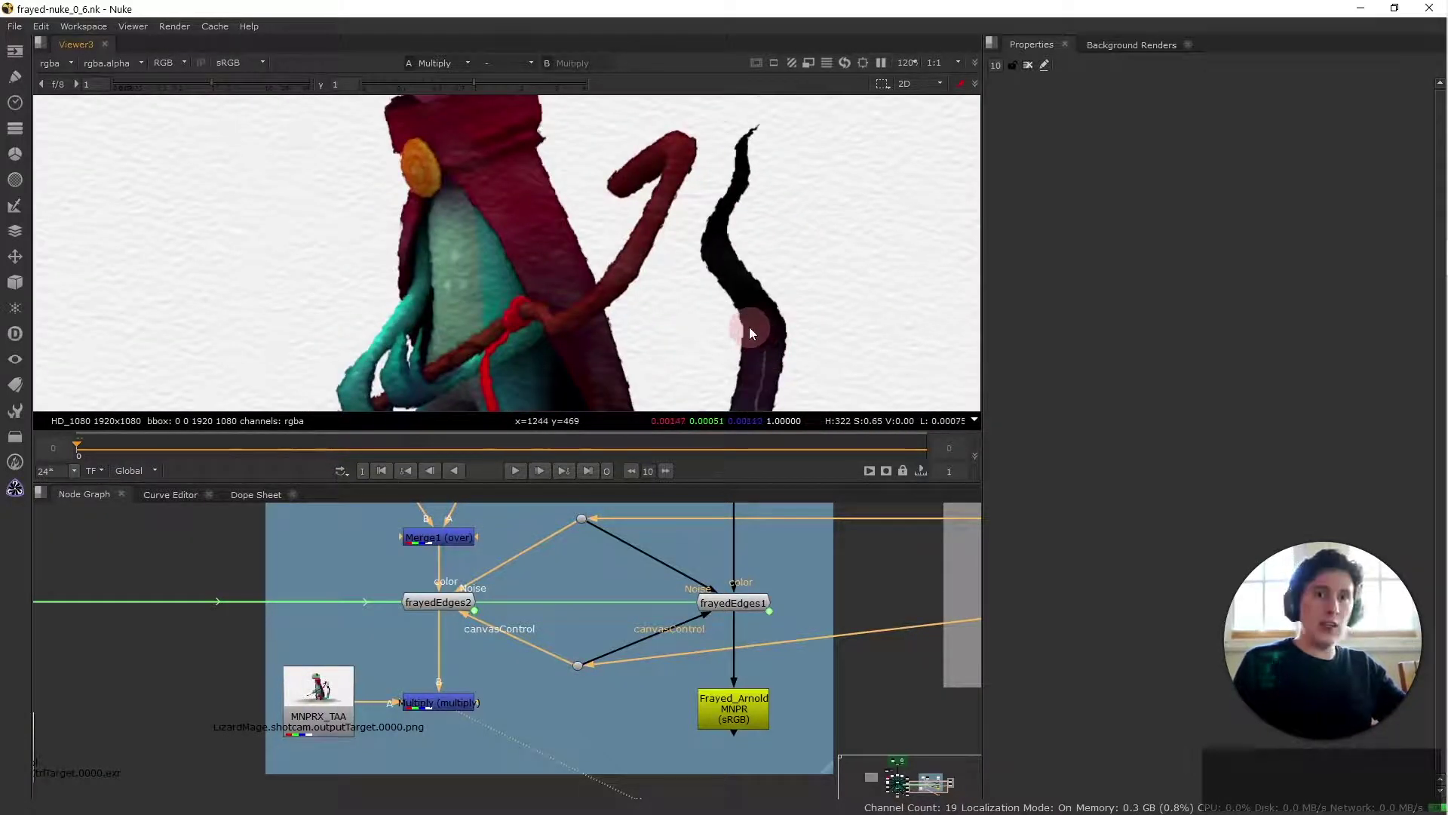
scroll(755, 332, down, 3)
scroll(540, 604, down, 5)
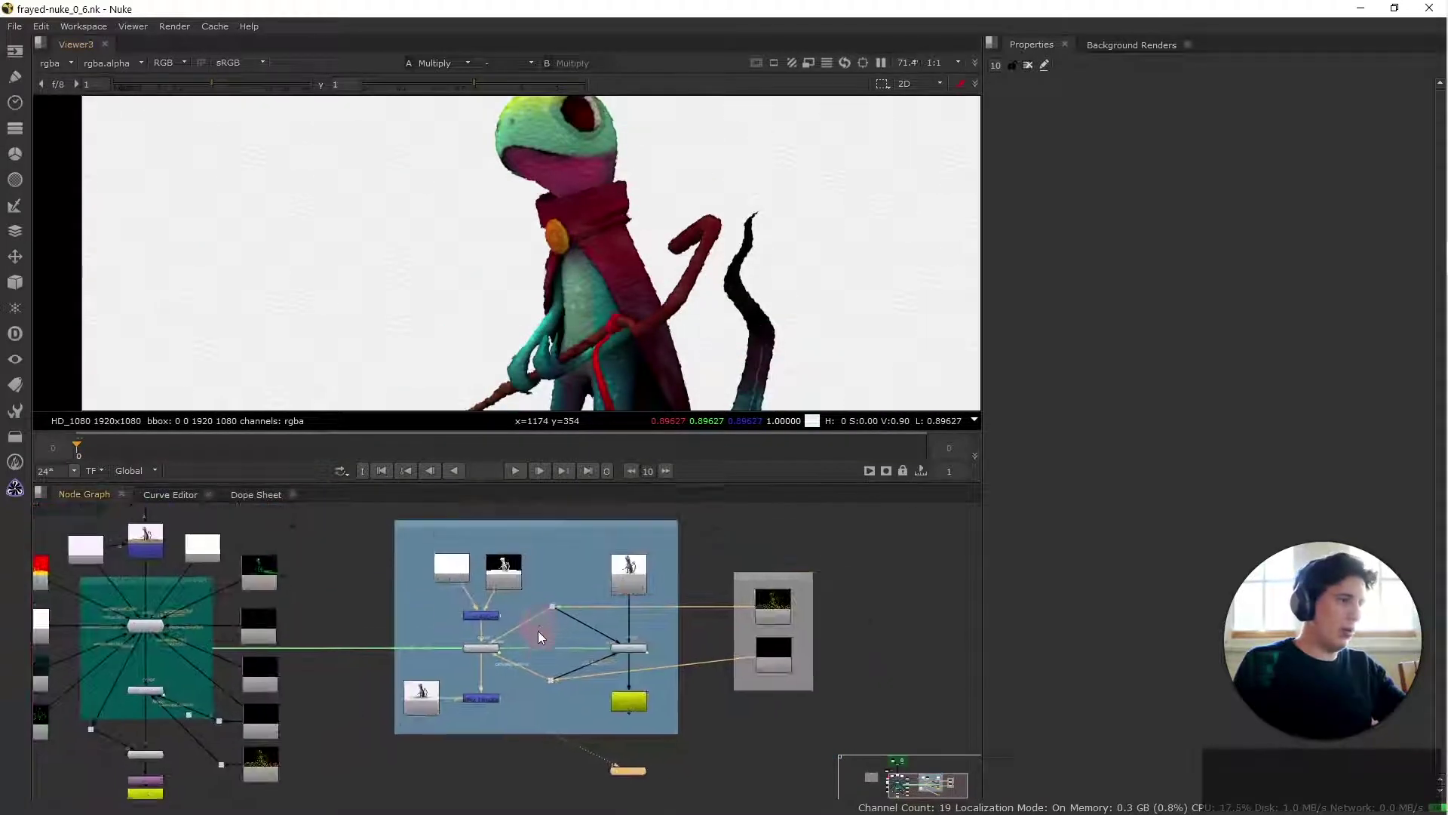
key(alt+Tab)
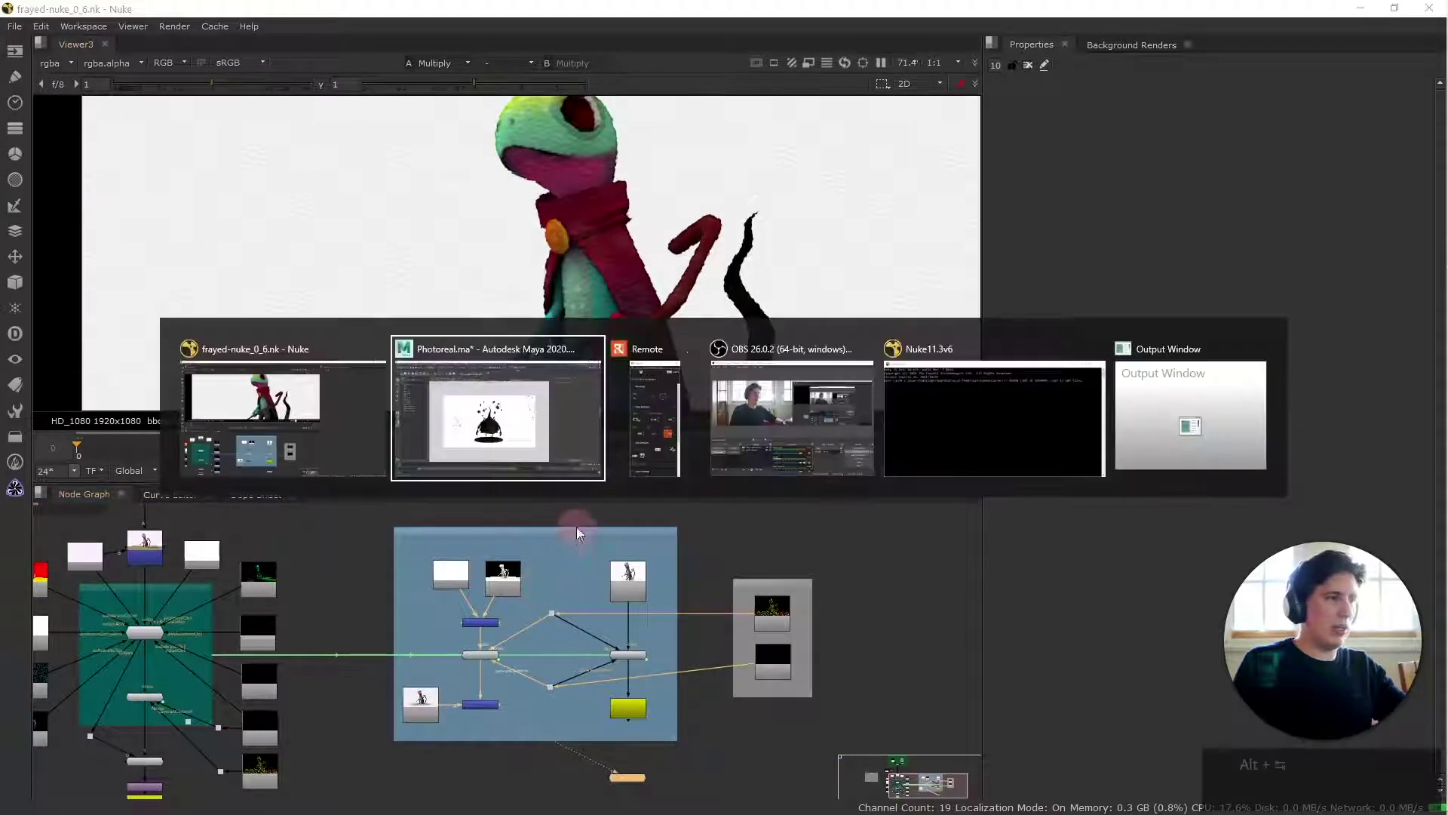
click(497, 434)
click(669, 47)
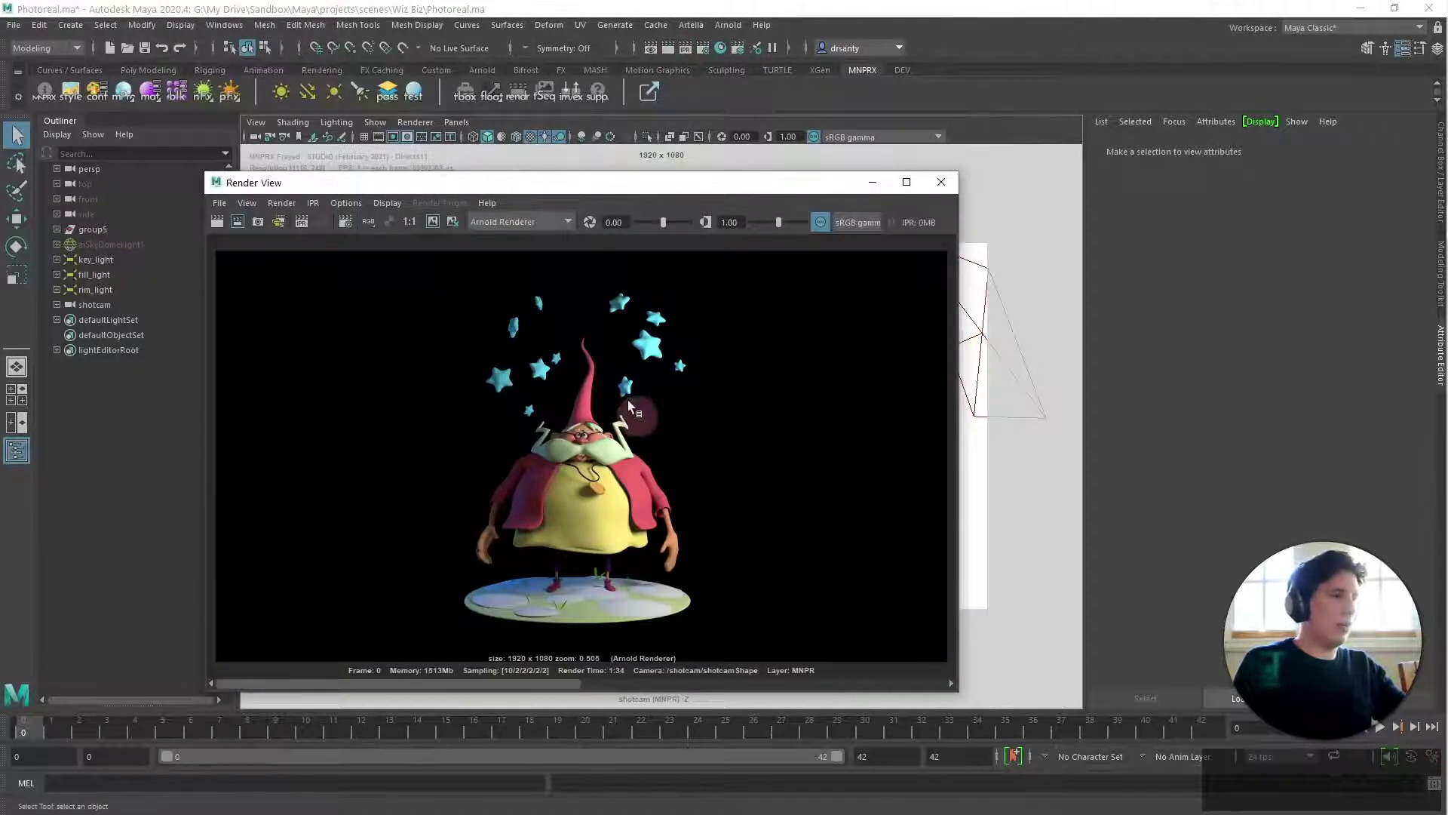
click(873, 182)
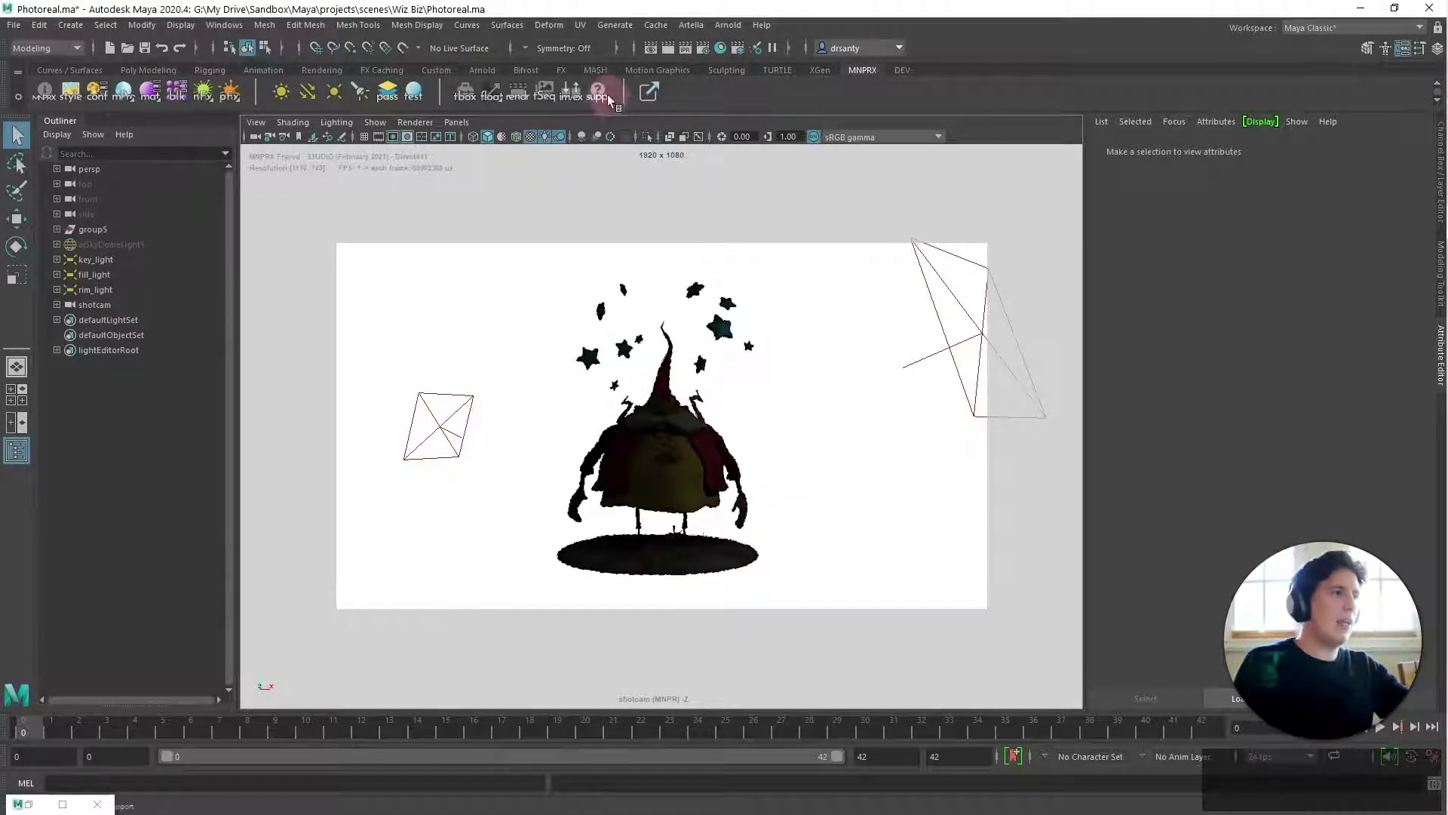
key(alt+Tab)
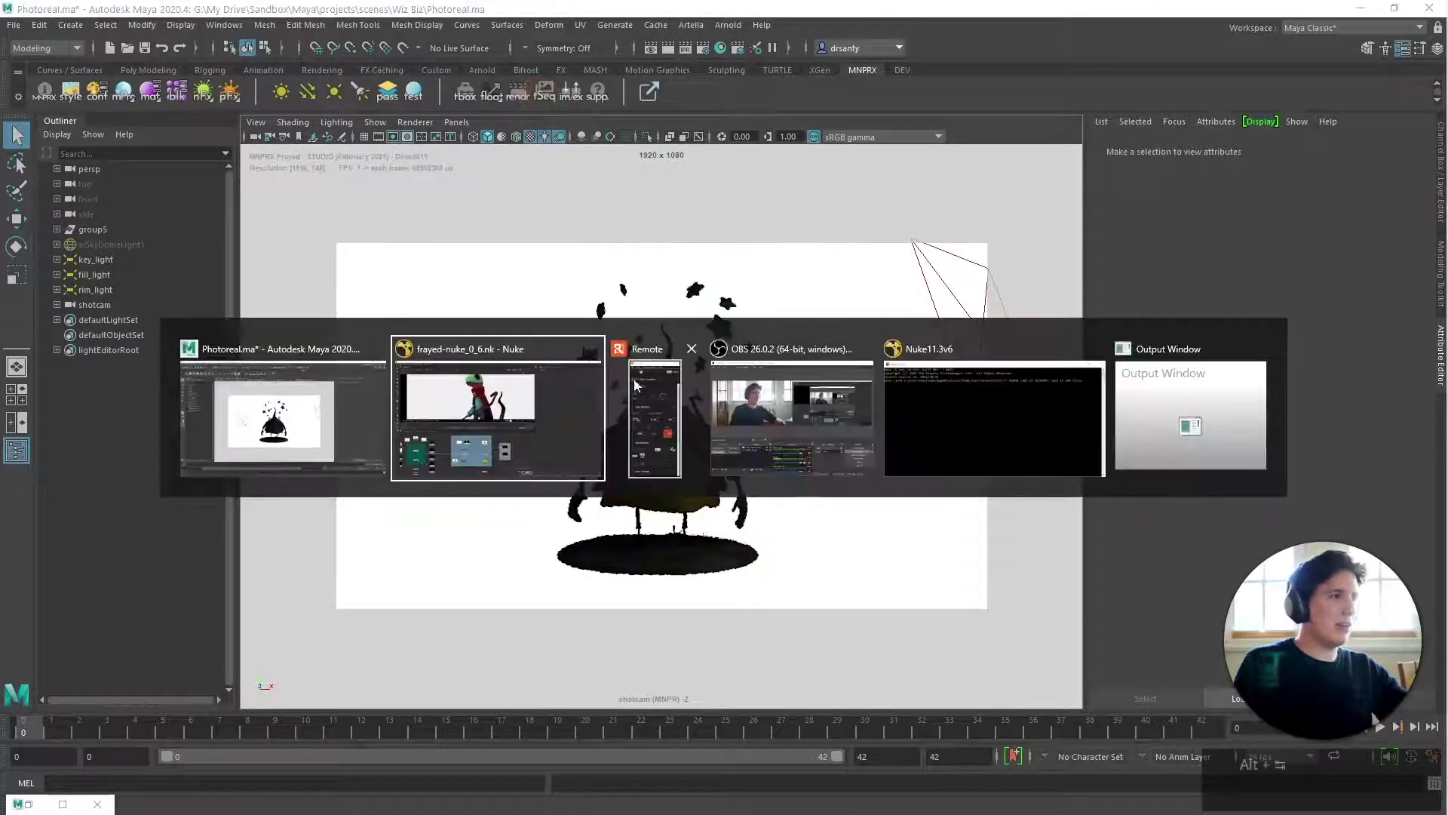
scroll(736, 679, up, 5)
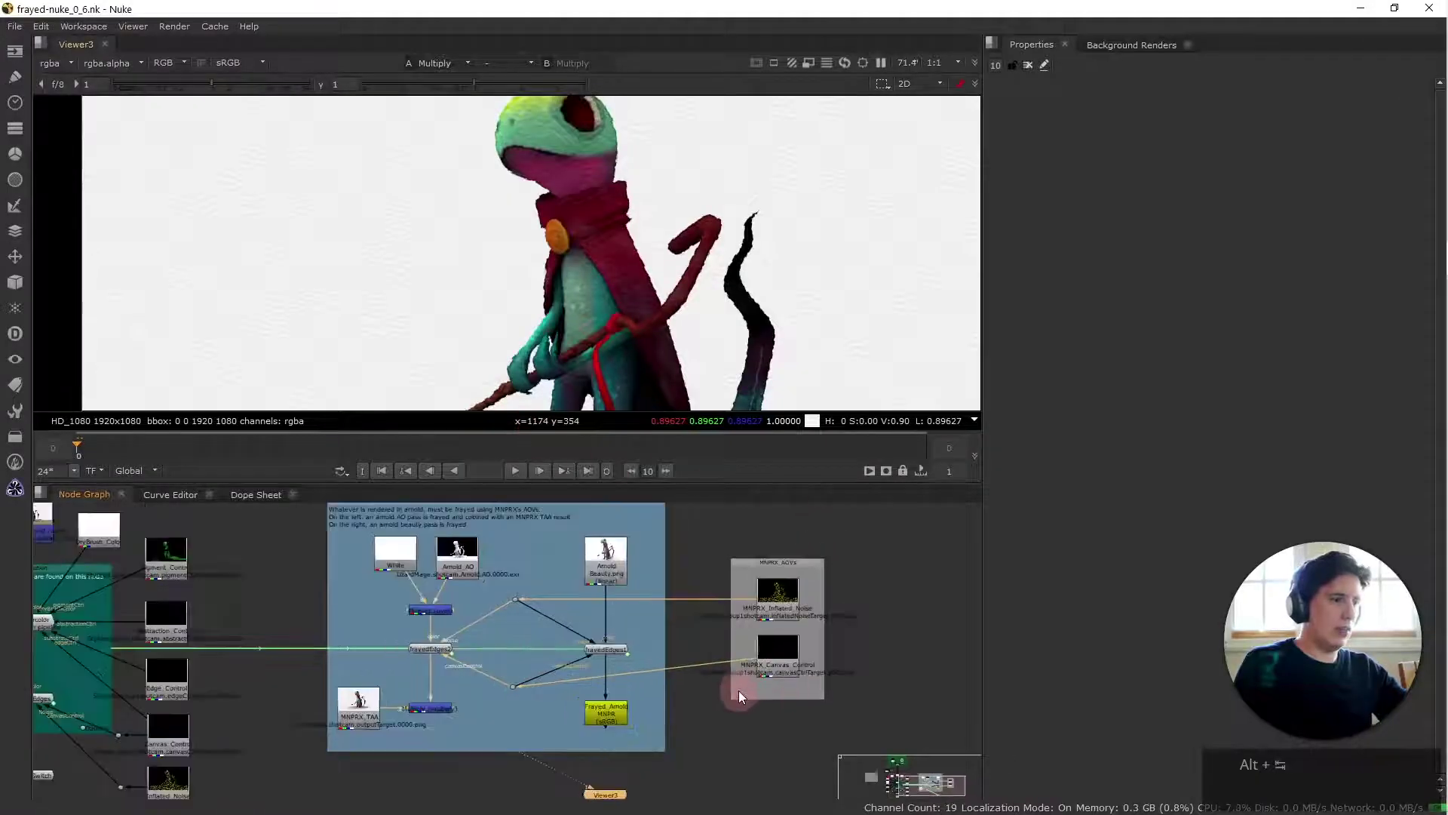
Look over the MNPRX_AOVs backdrop in the Node Graph, then switch back to Maya
middle_drag(711, 595, 598, 663)
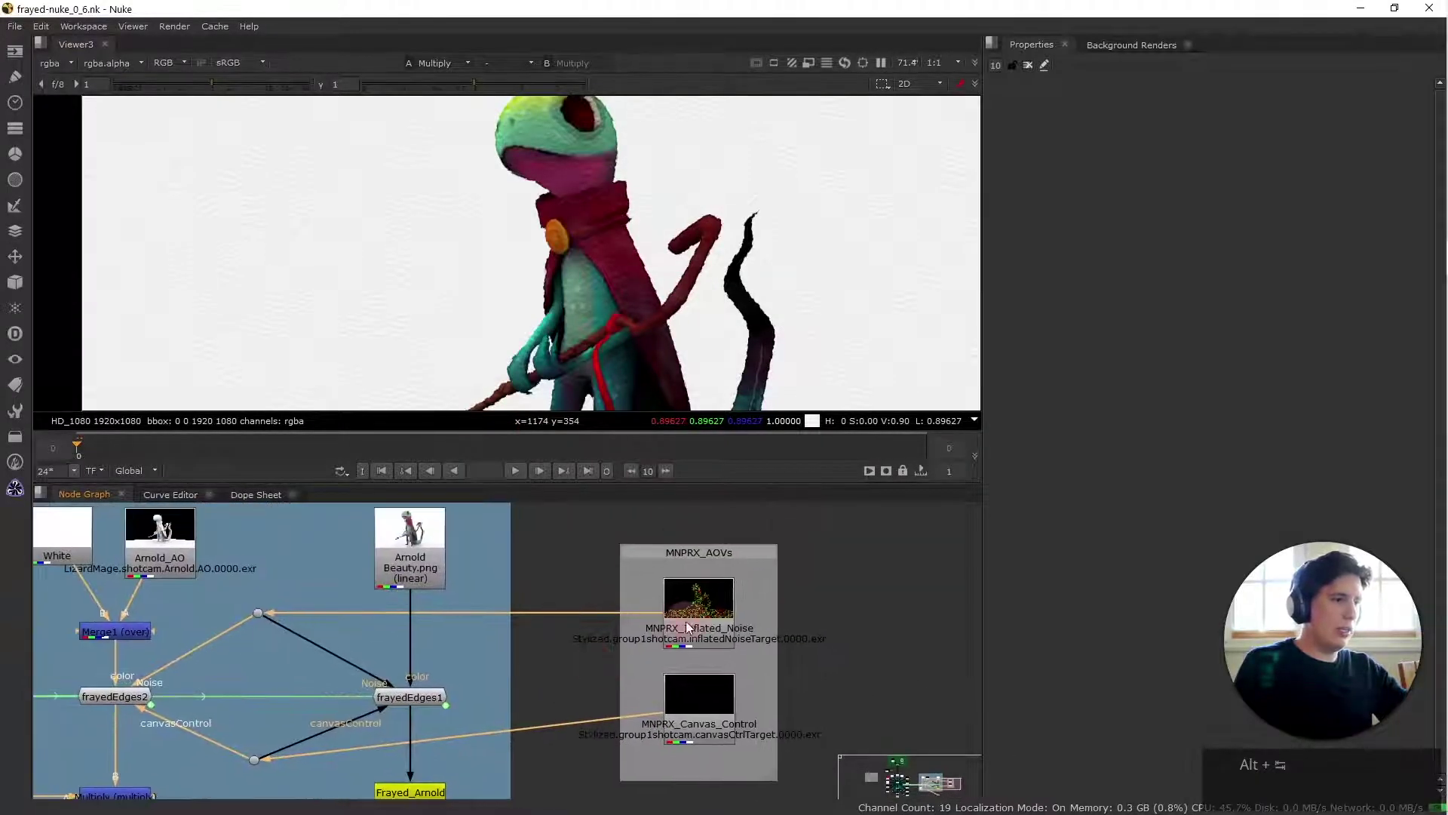
scroll(647, 658, up, 2)
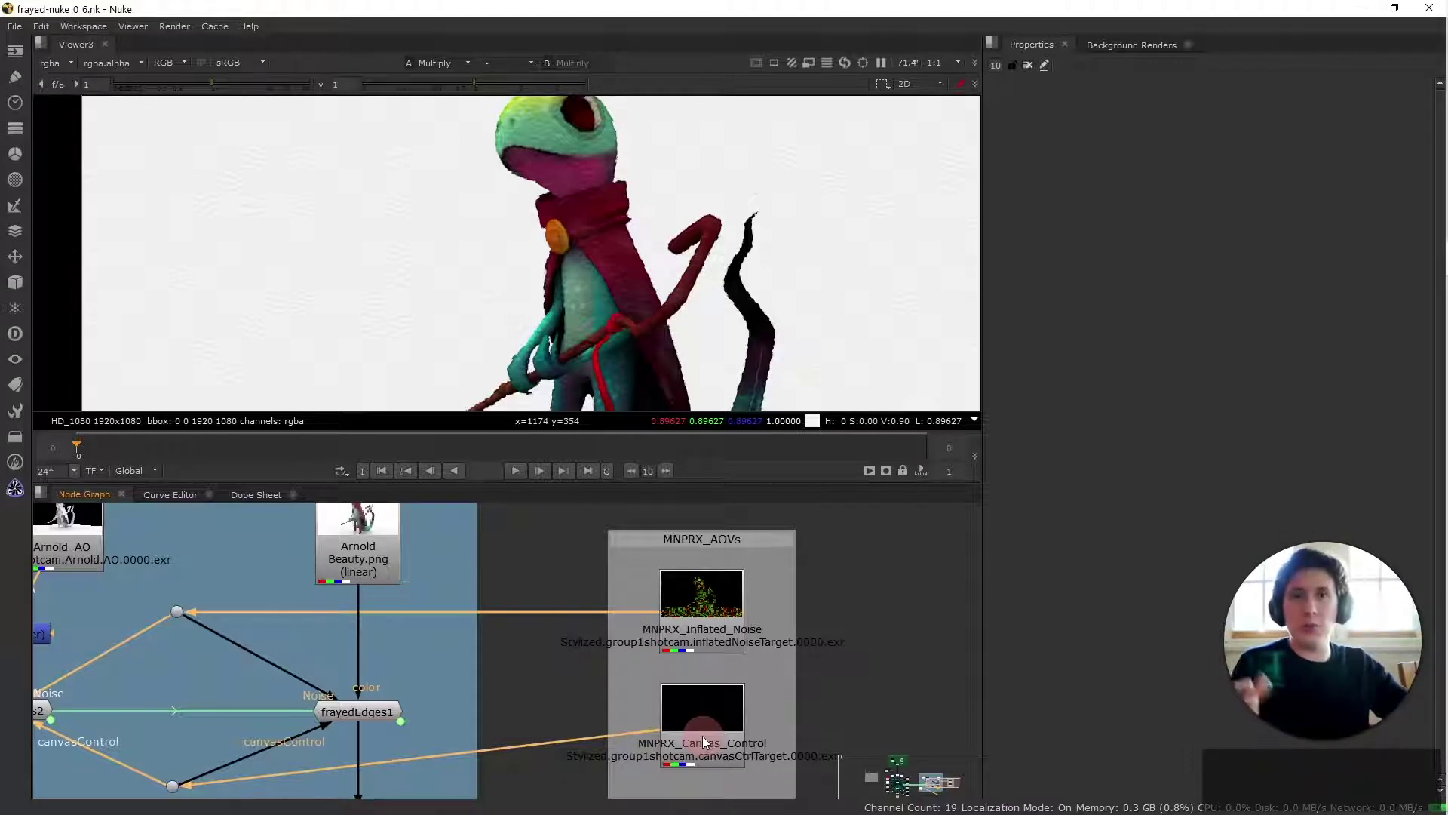
key(alt+Tab)
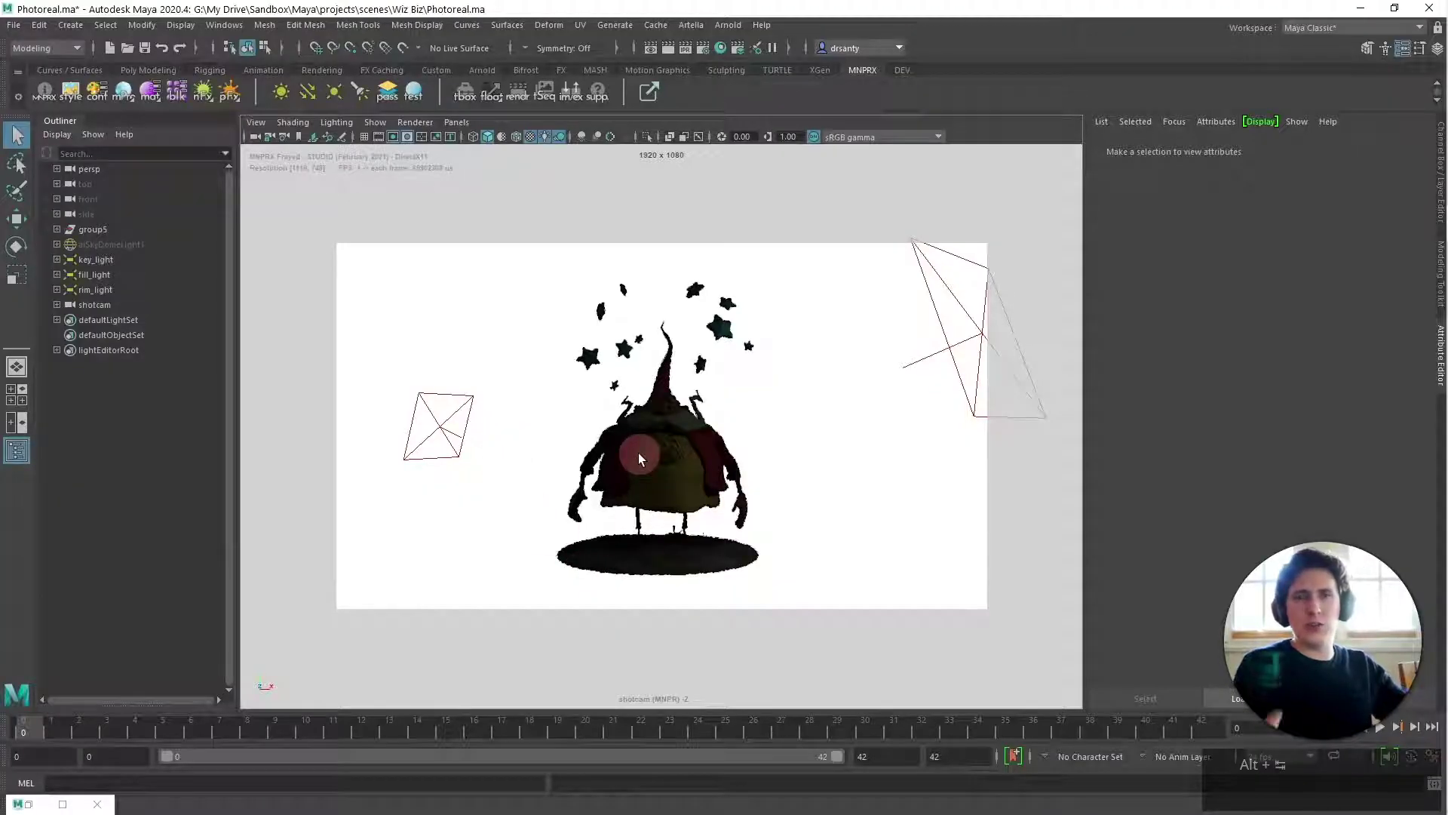
In the MNPRX Renderer, untick every target except canvasCtrlTarget and inflatedNoiseTarget
click(578, 89)
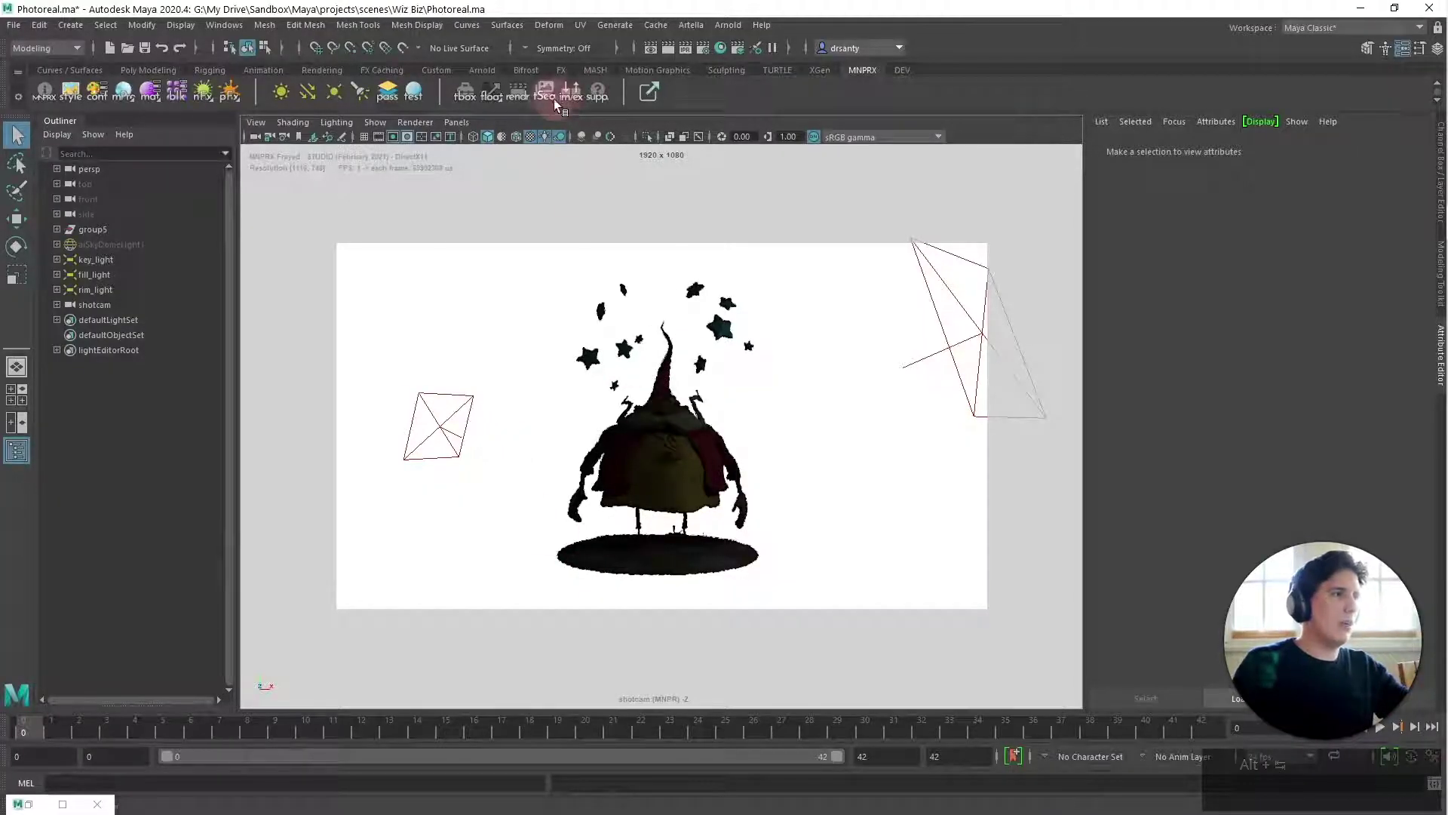
drag(338, 184, 333, 228)
click(200, 291)
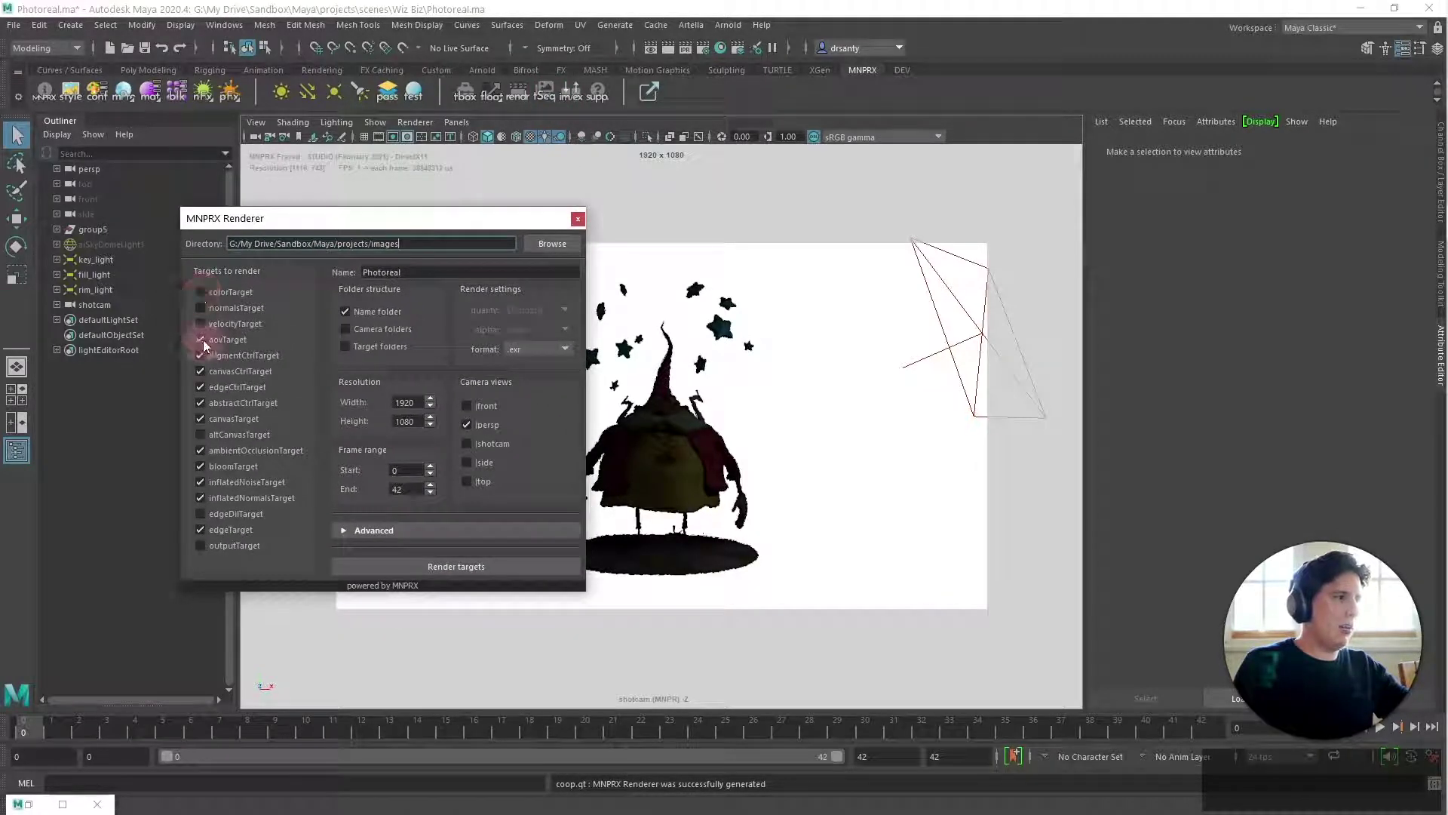
click(201, 339)
click(201, 355)
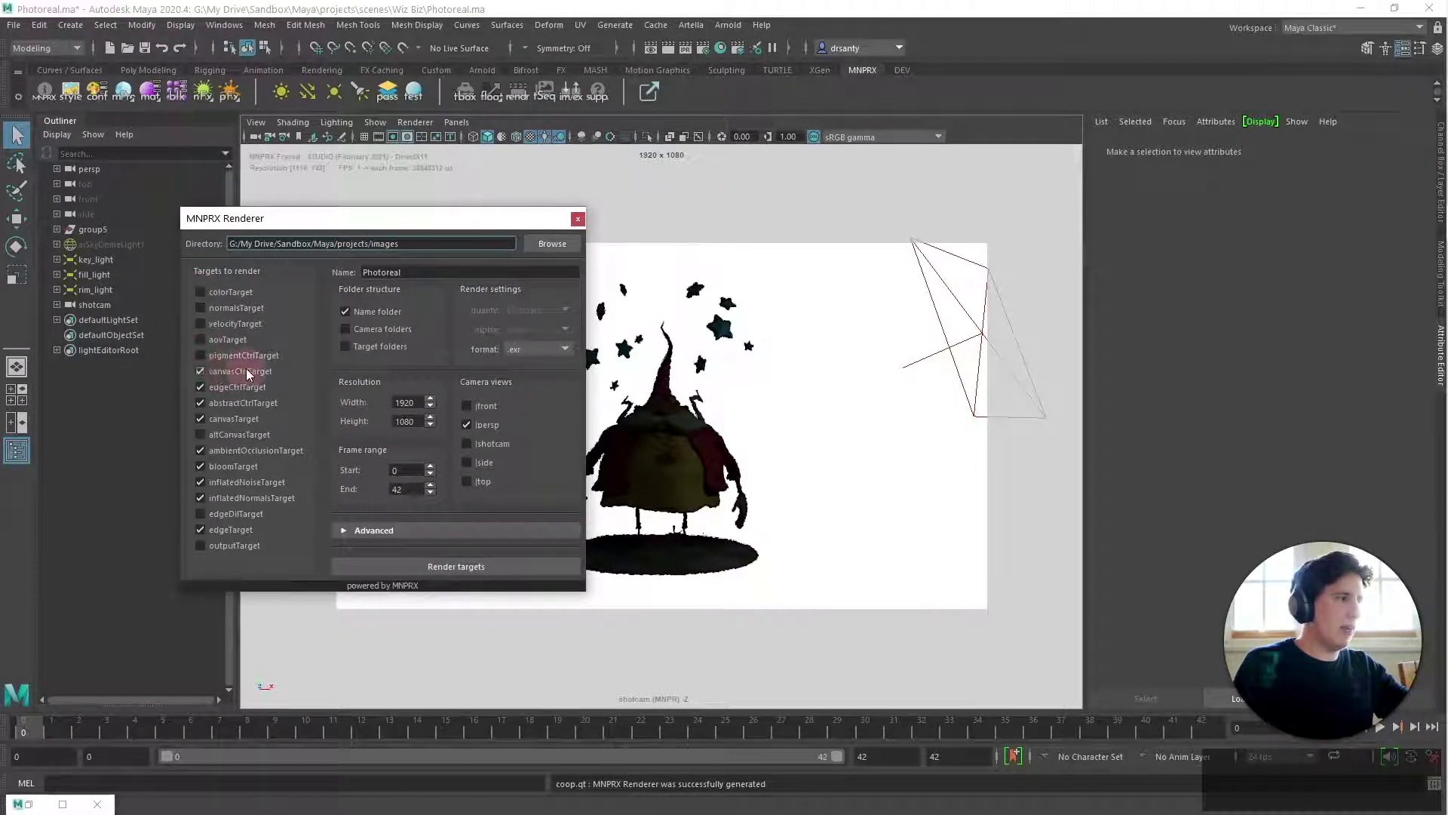
click(200, 419)
click(200, 450)
click(199, 467)
click(200, 499)
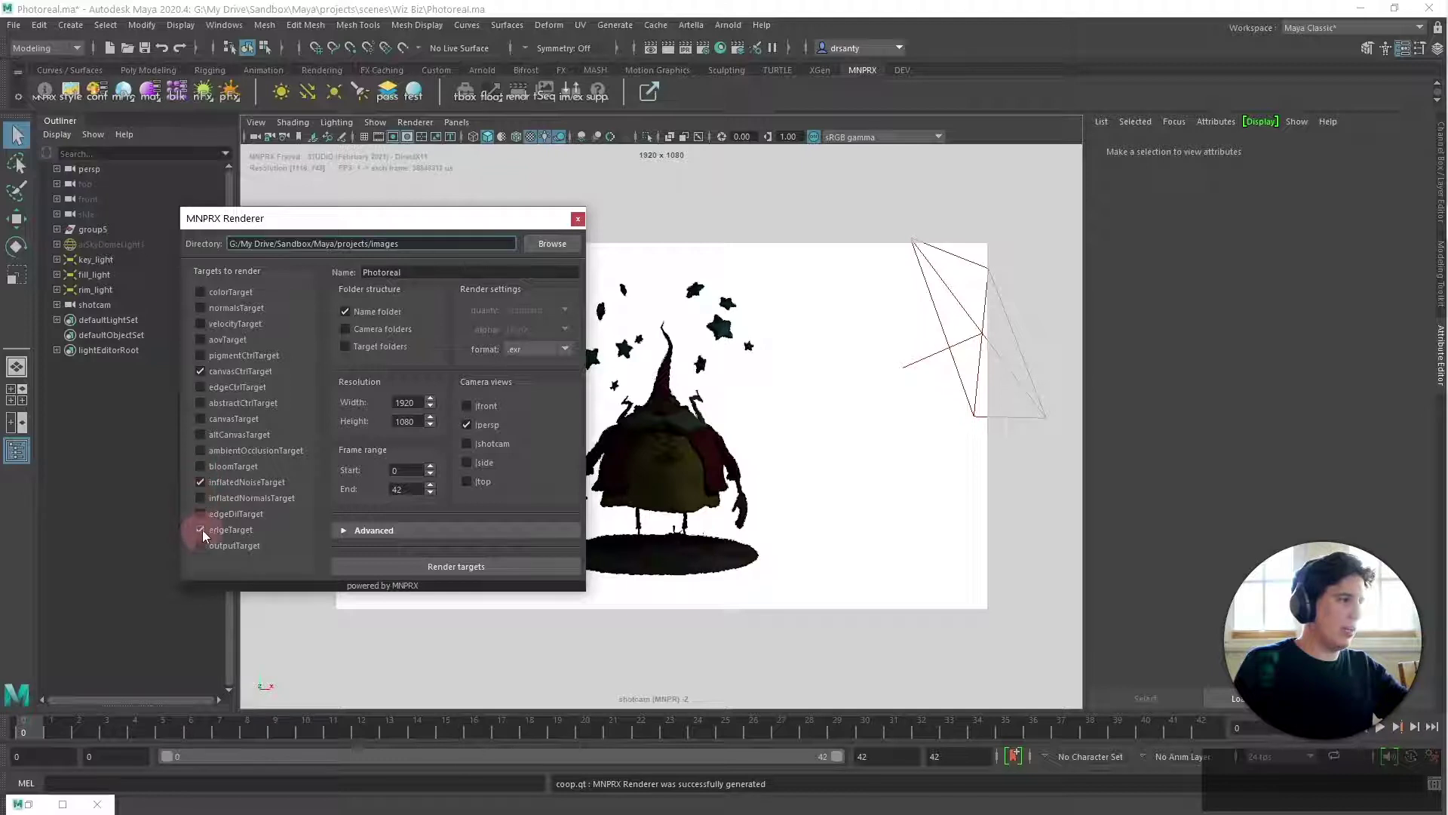
click(368, 265)
Set the End frame to 0 and render from the shotcam camera
drag(387, 218, 272, 257)
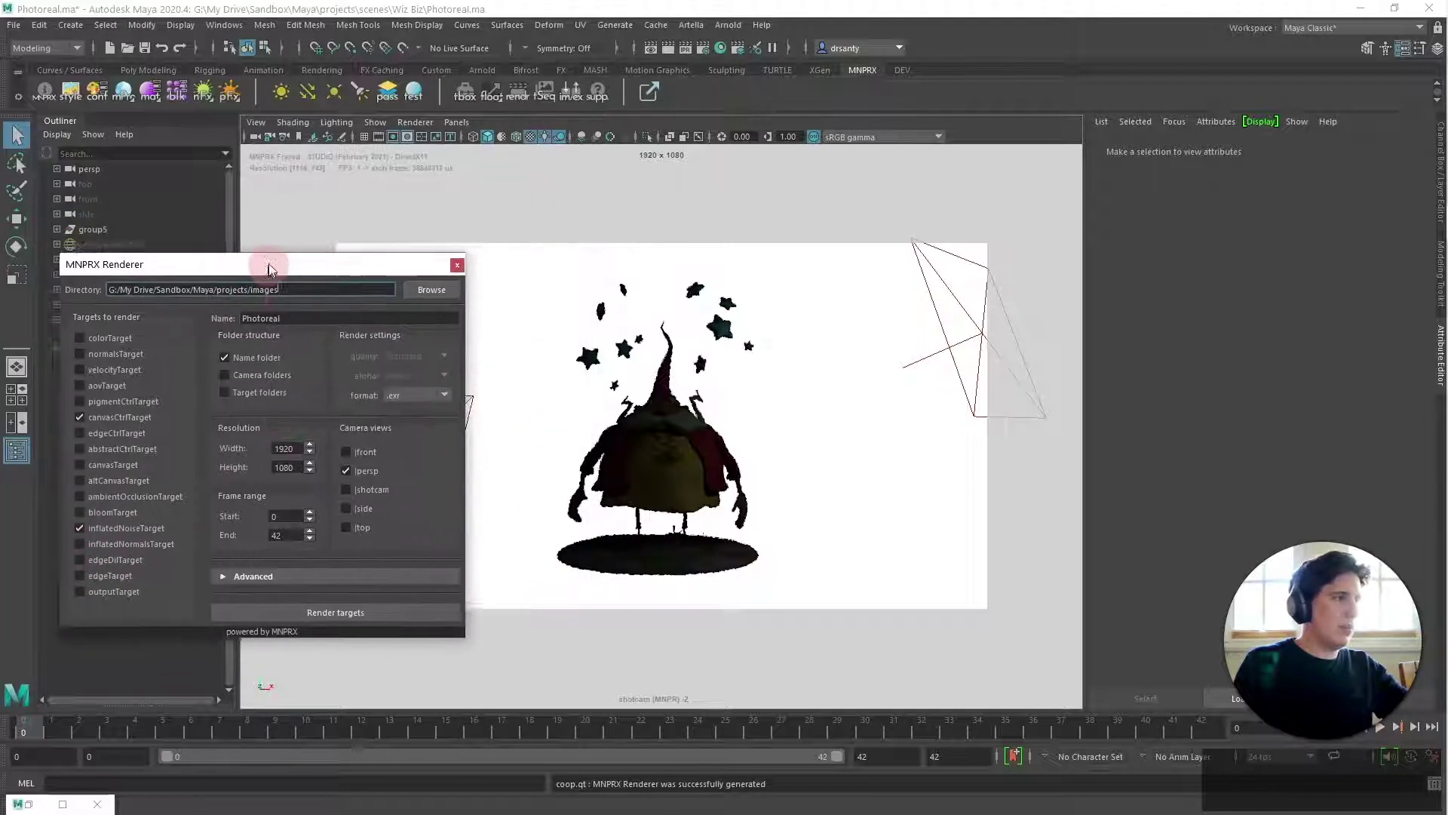
drag(304, 539, 211, 528)
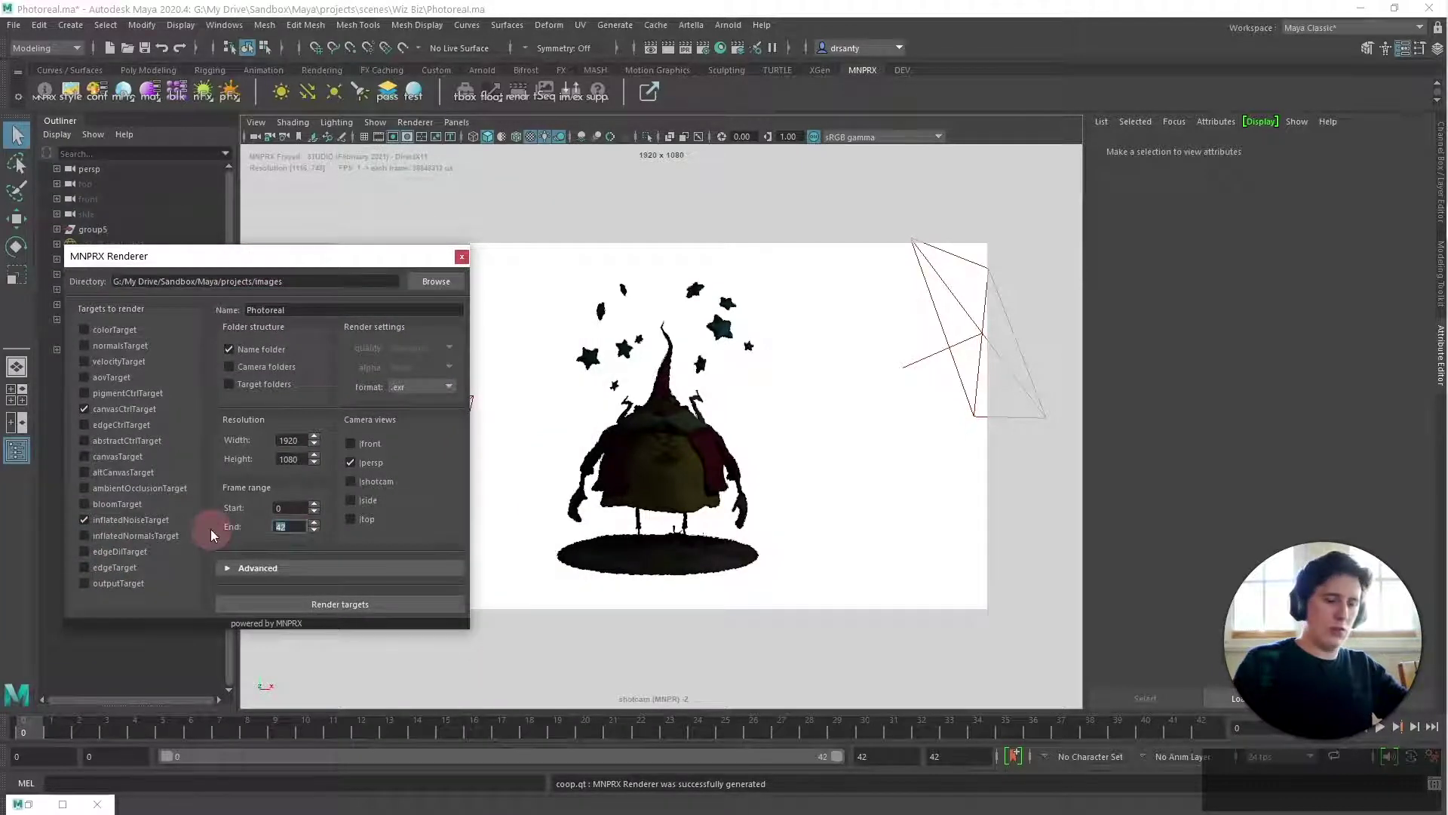
text(0)
click(294, 437)
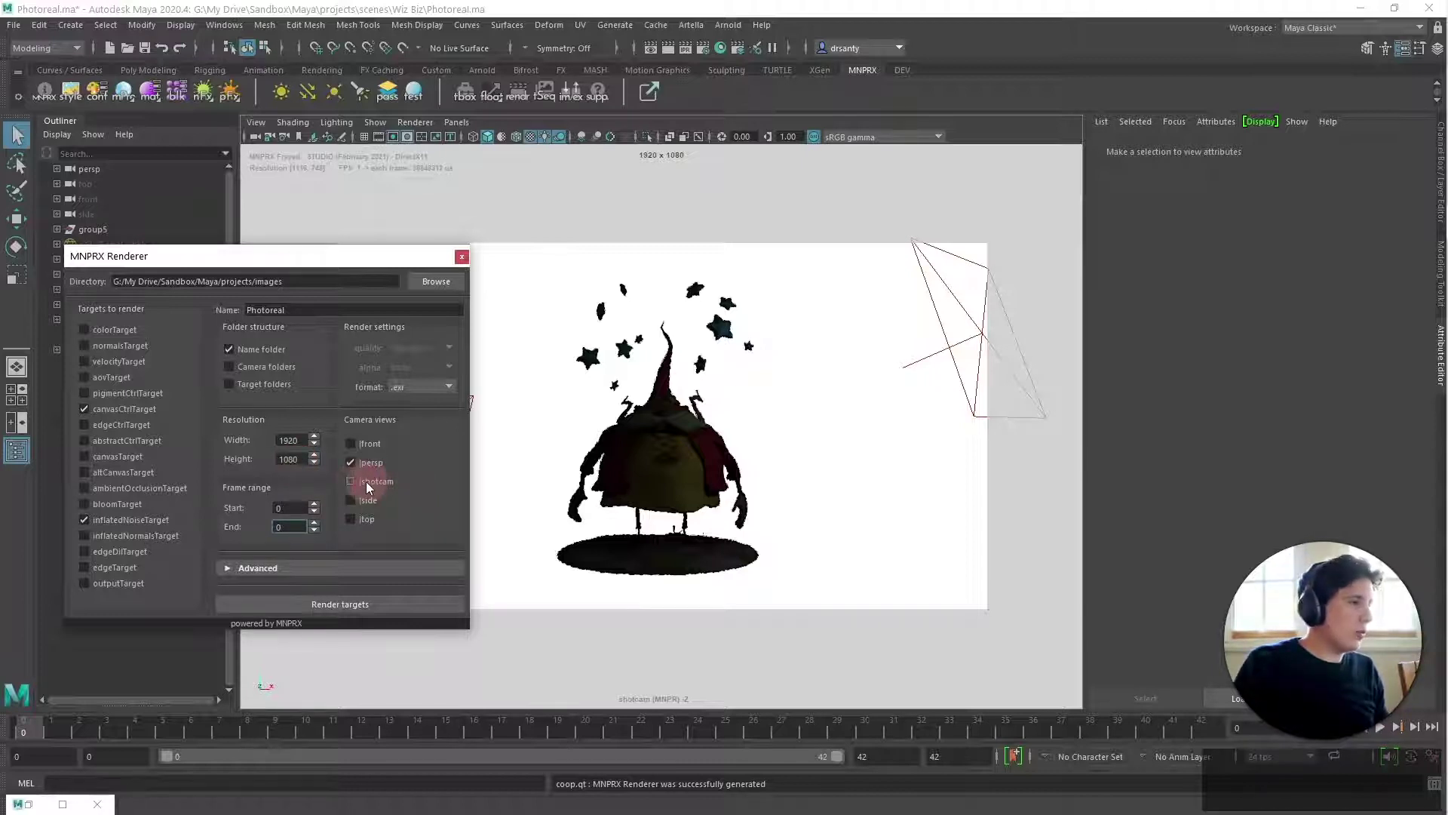
click(365, 482)
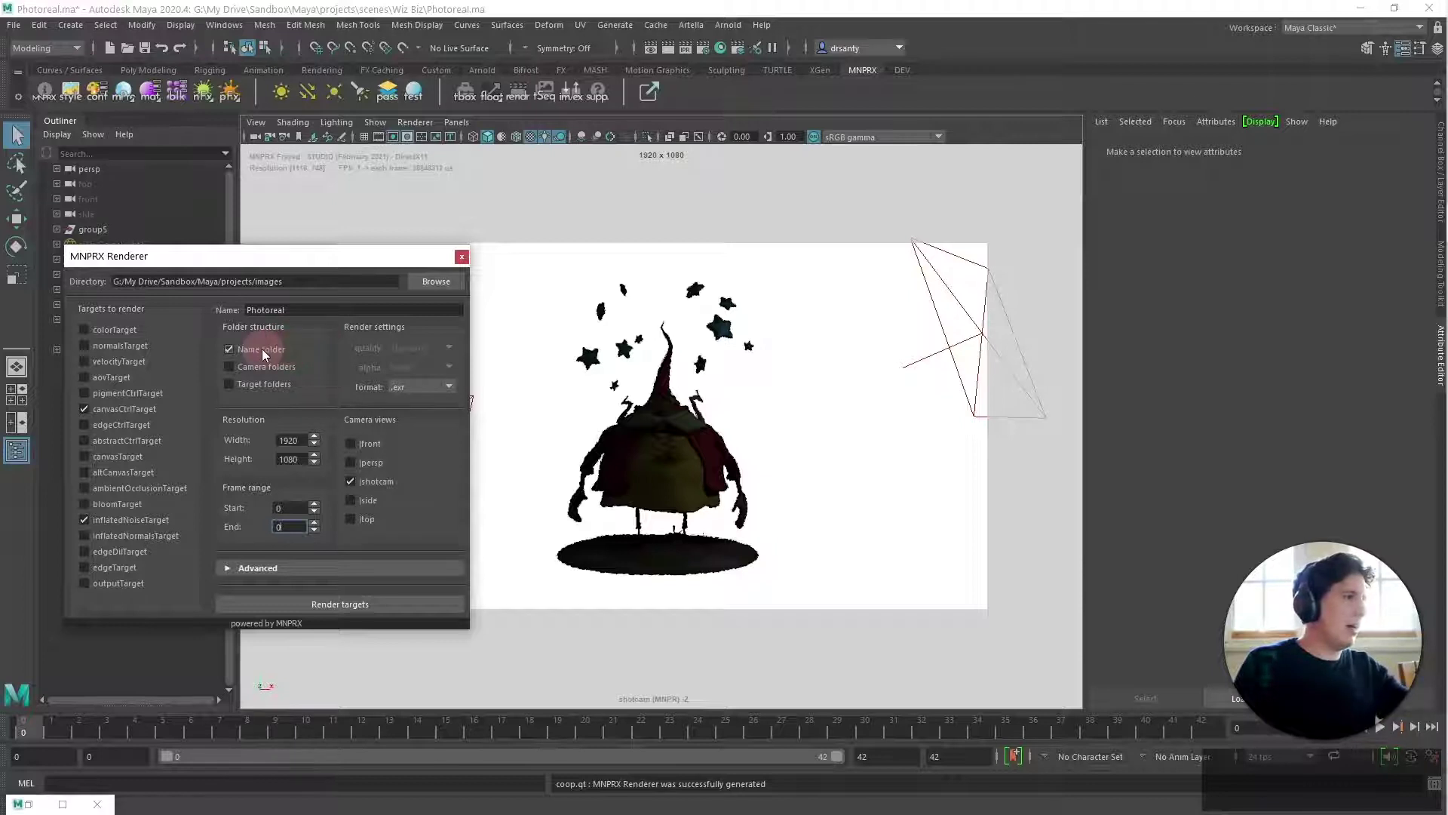
Rename the render from Photoreal to 'MNPRX' and set the Frayed folder as output
click(378, 282)
click(308, 302)
click(316, 314)
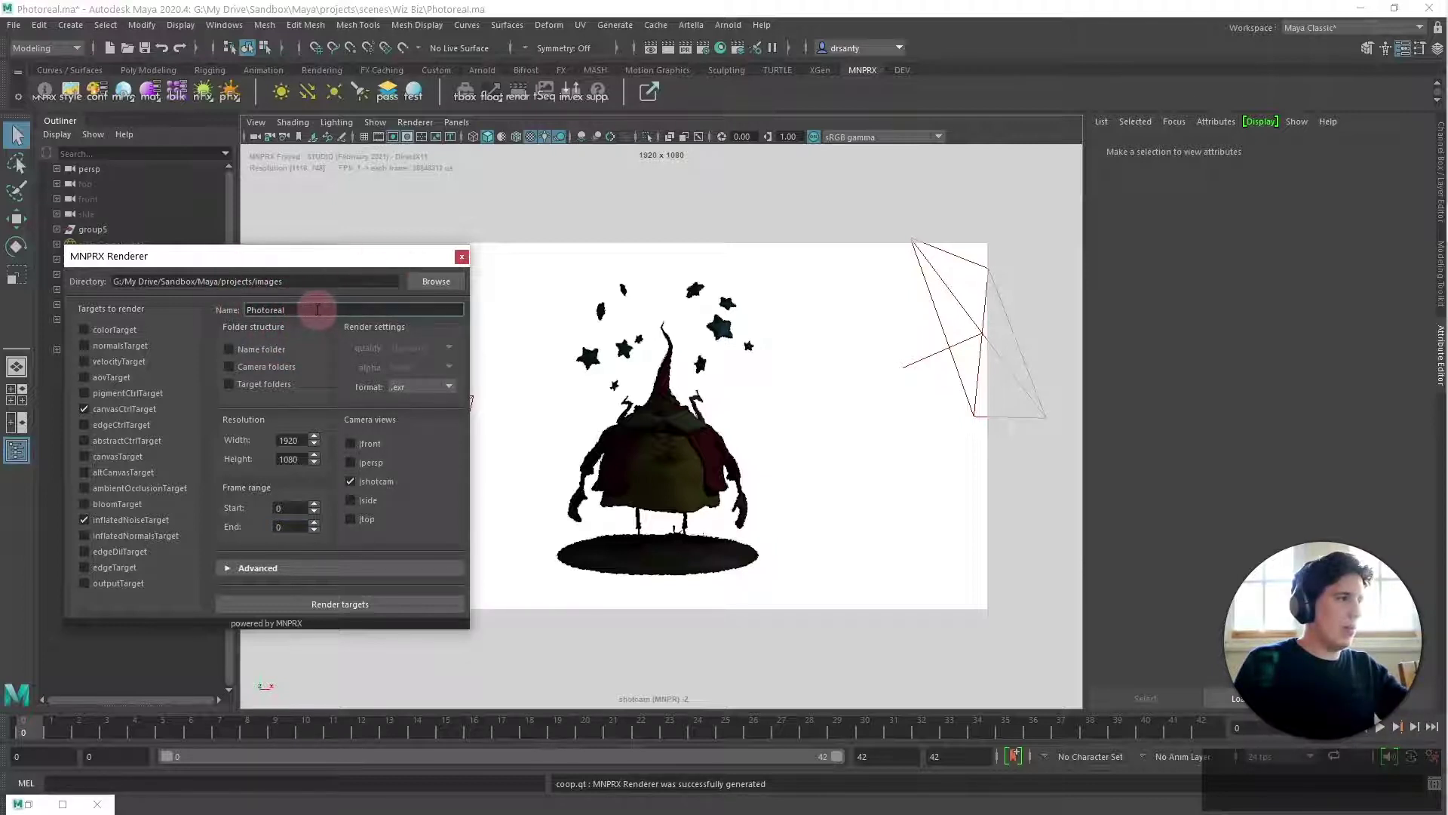
double_click(318, 309)
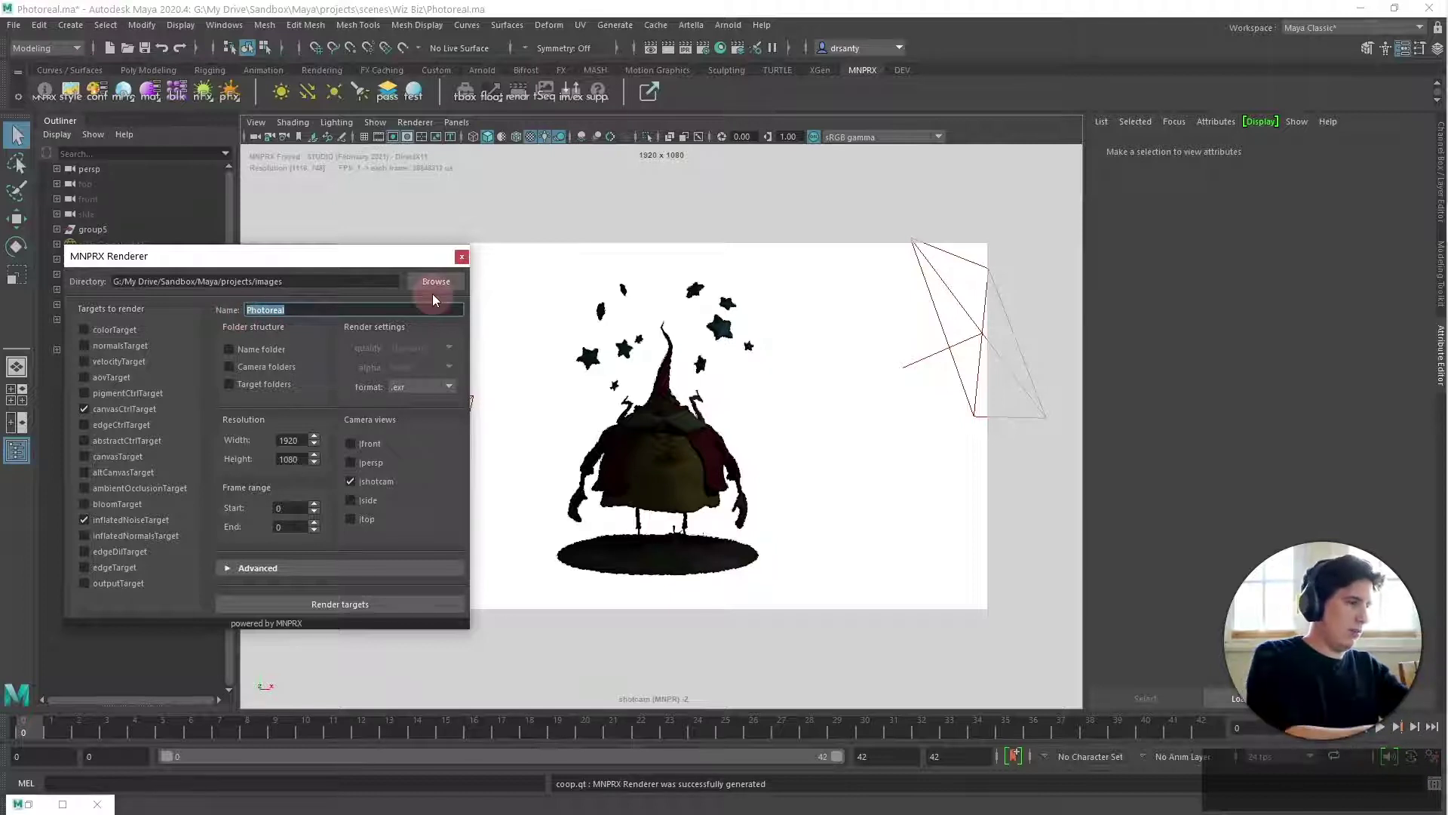
text(MNPRX)
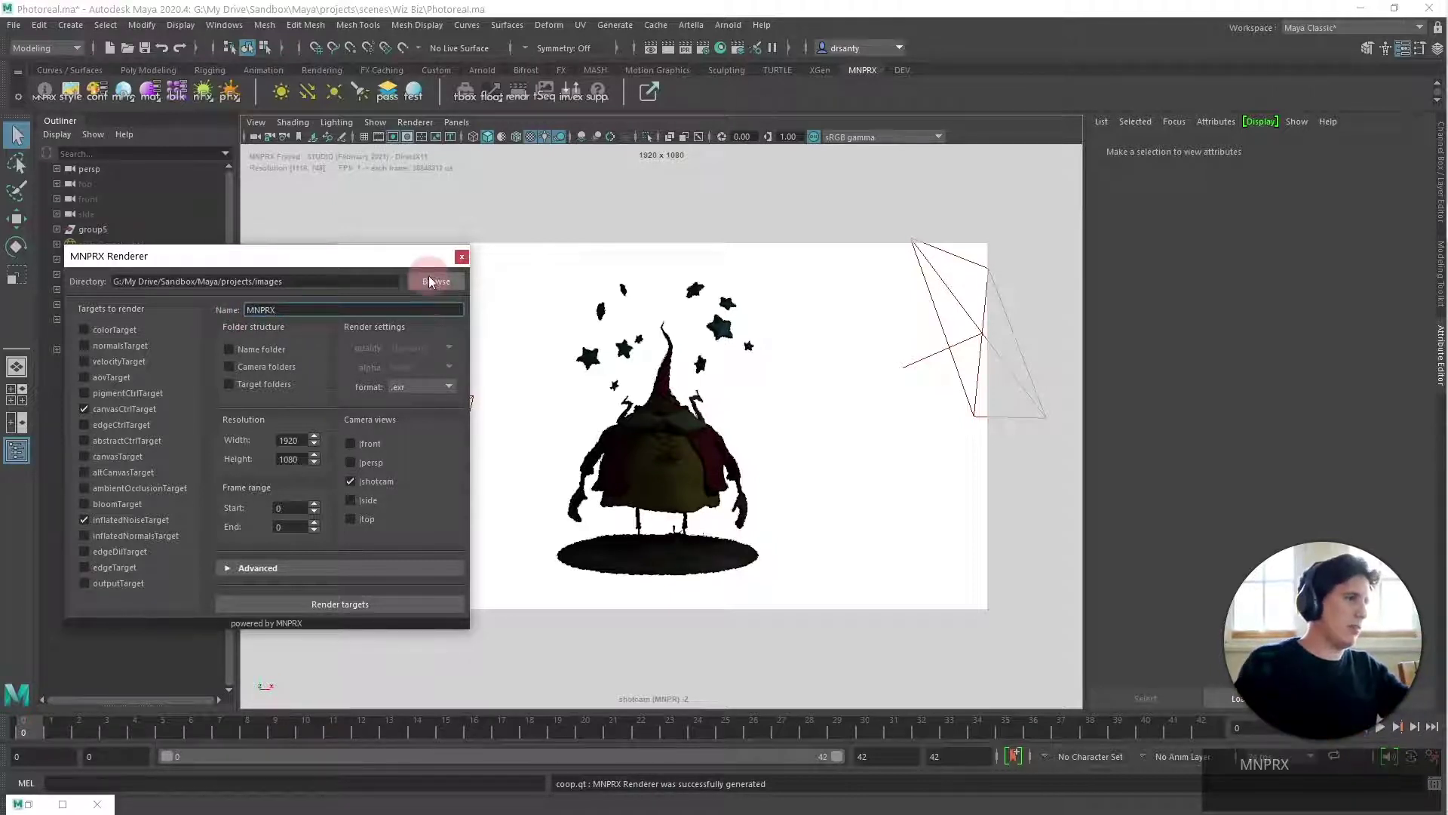
click(433, 294)
drag(326, 103, 197, 110)
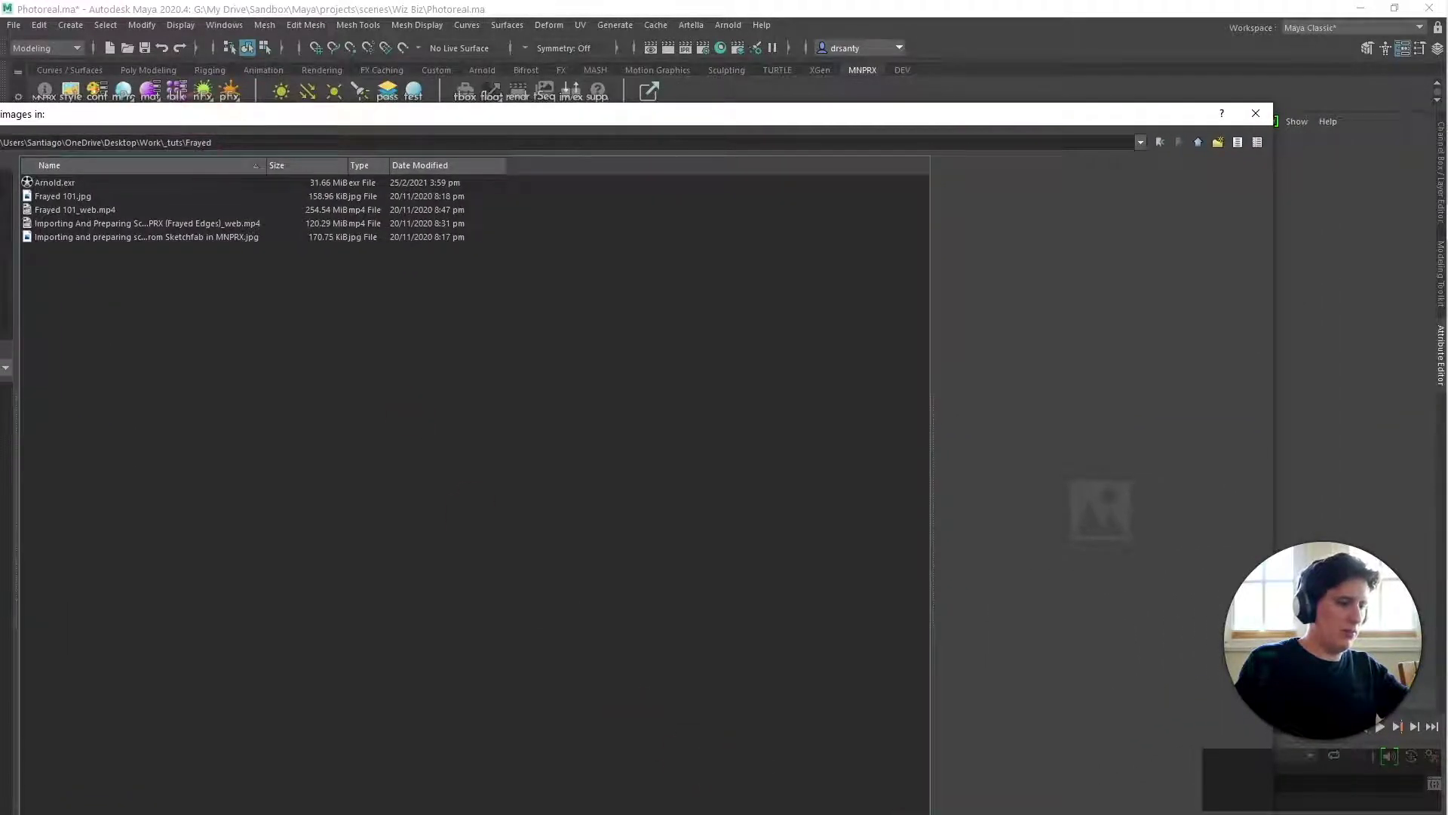
key(Return)
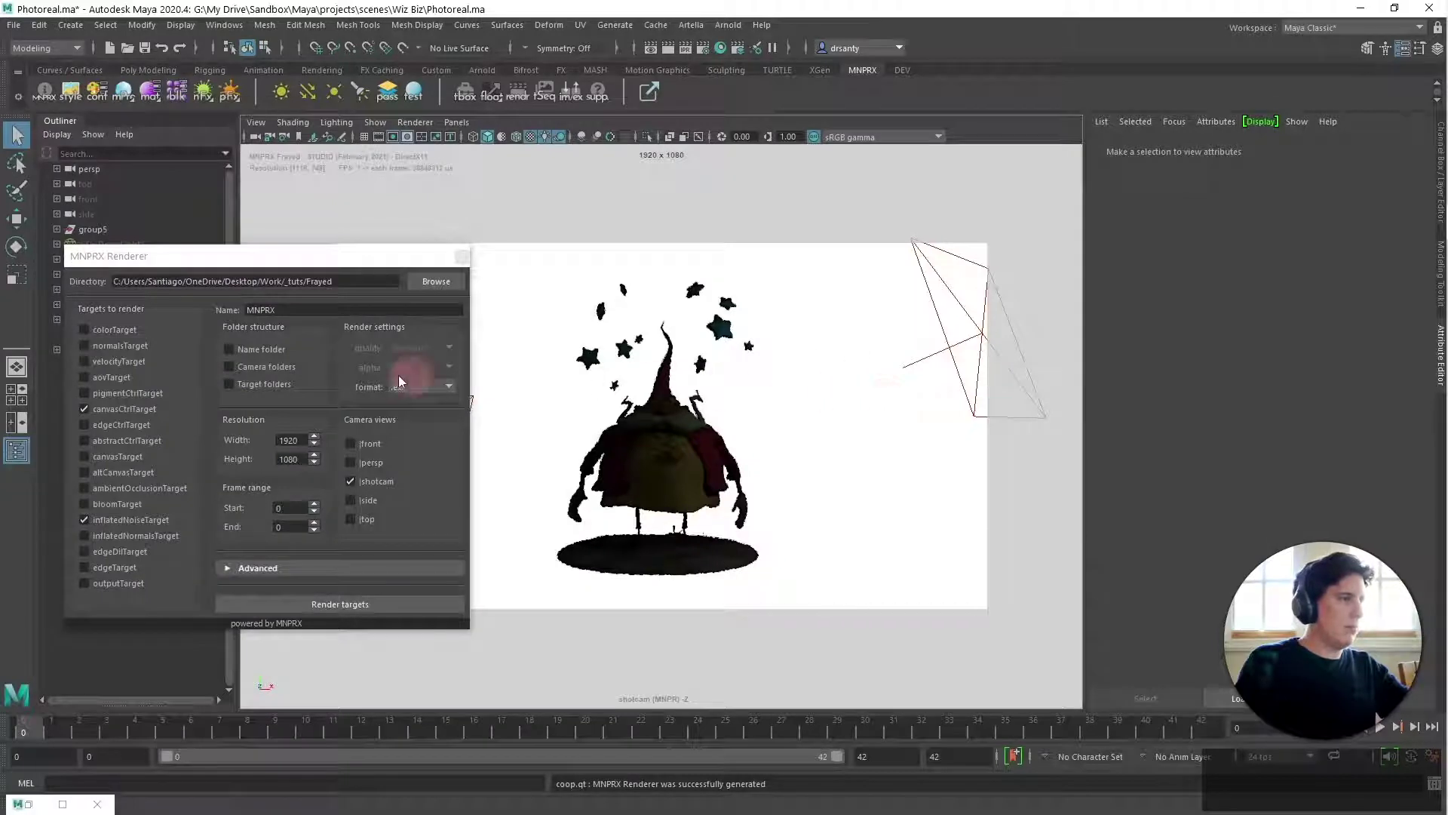
Render the chosen targets to .exr, then switch back to Nuke
click(358, 604)
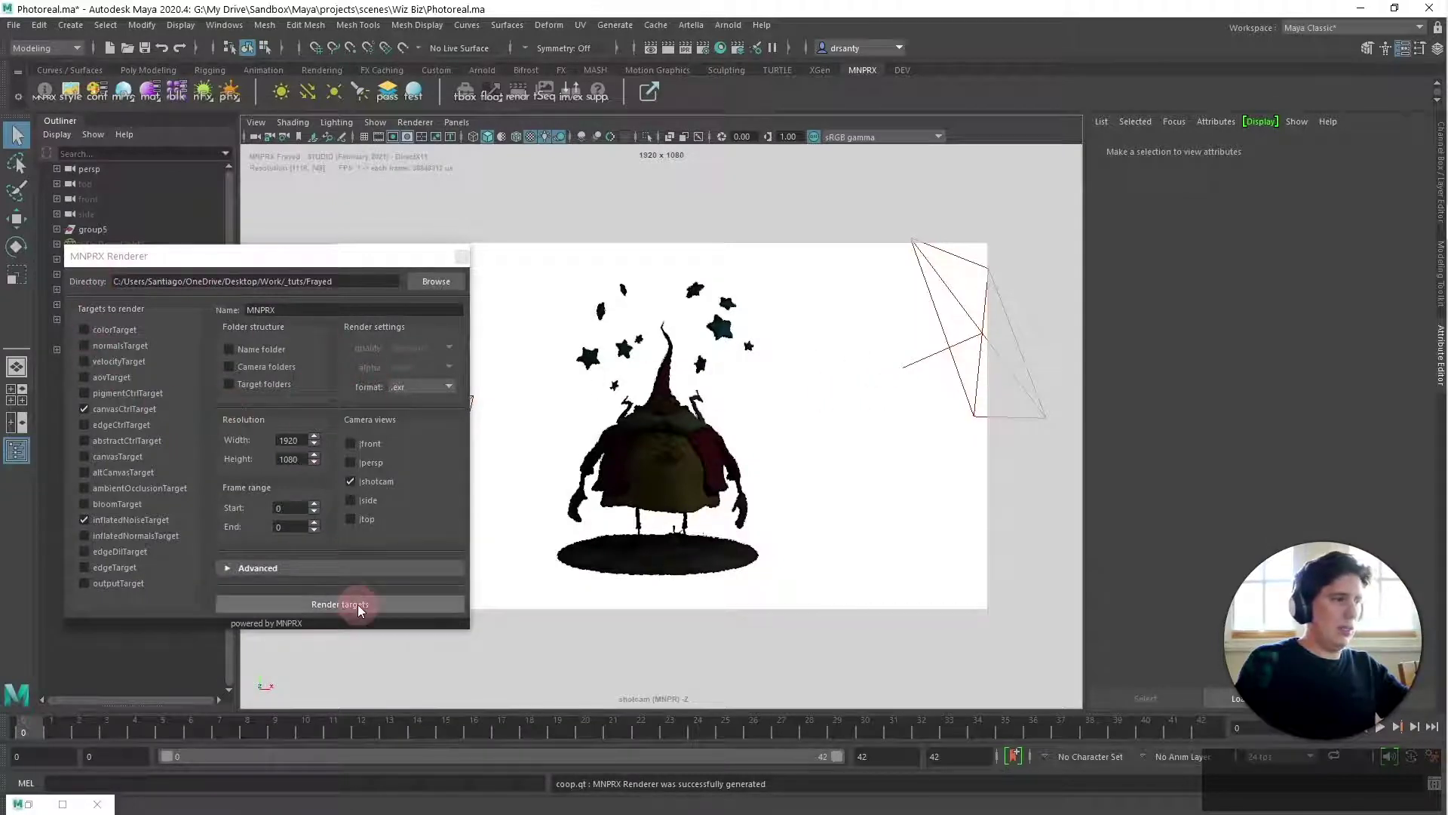
click(357, 604)
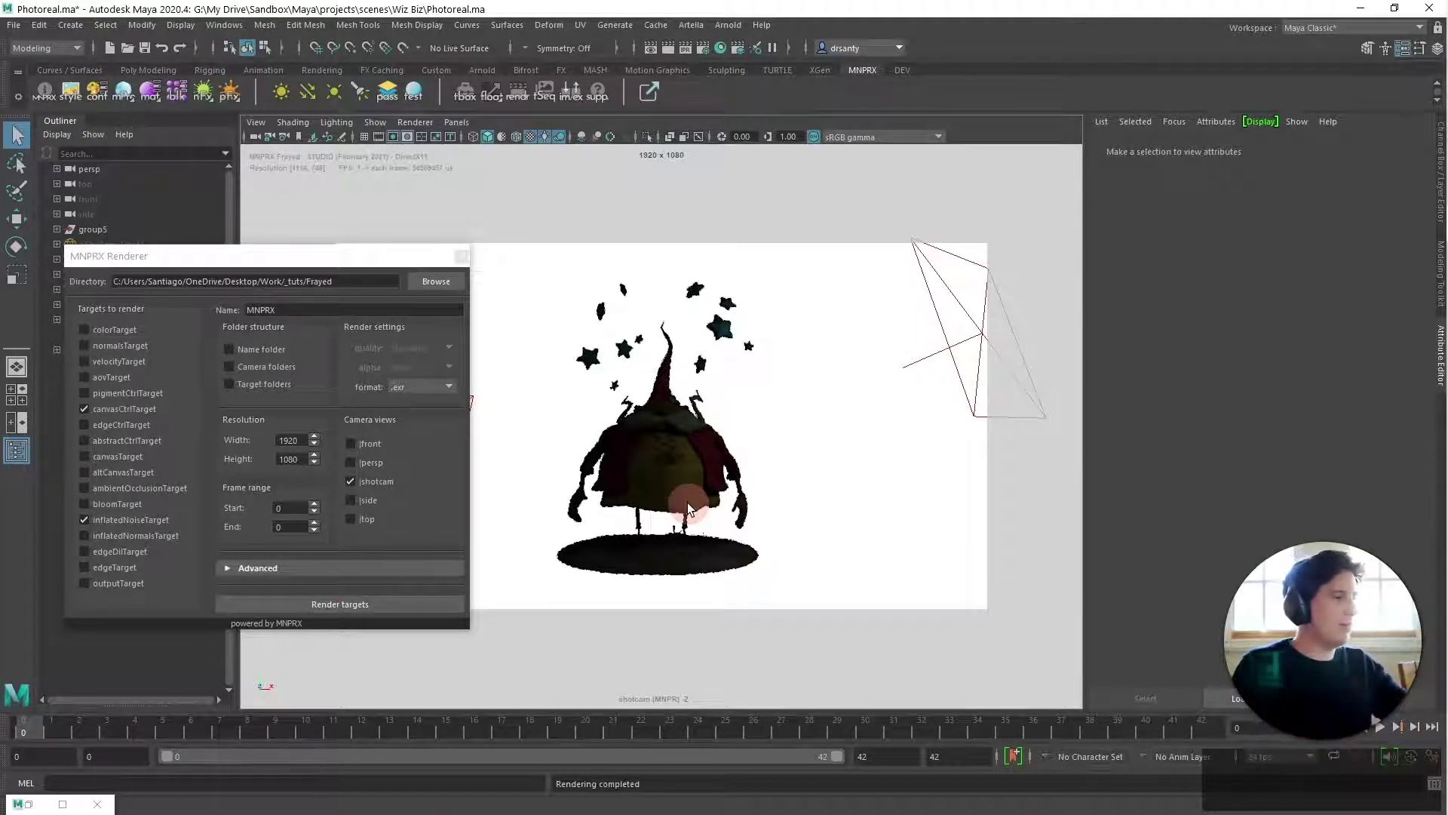
key(alt+Tab)
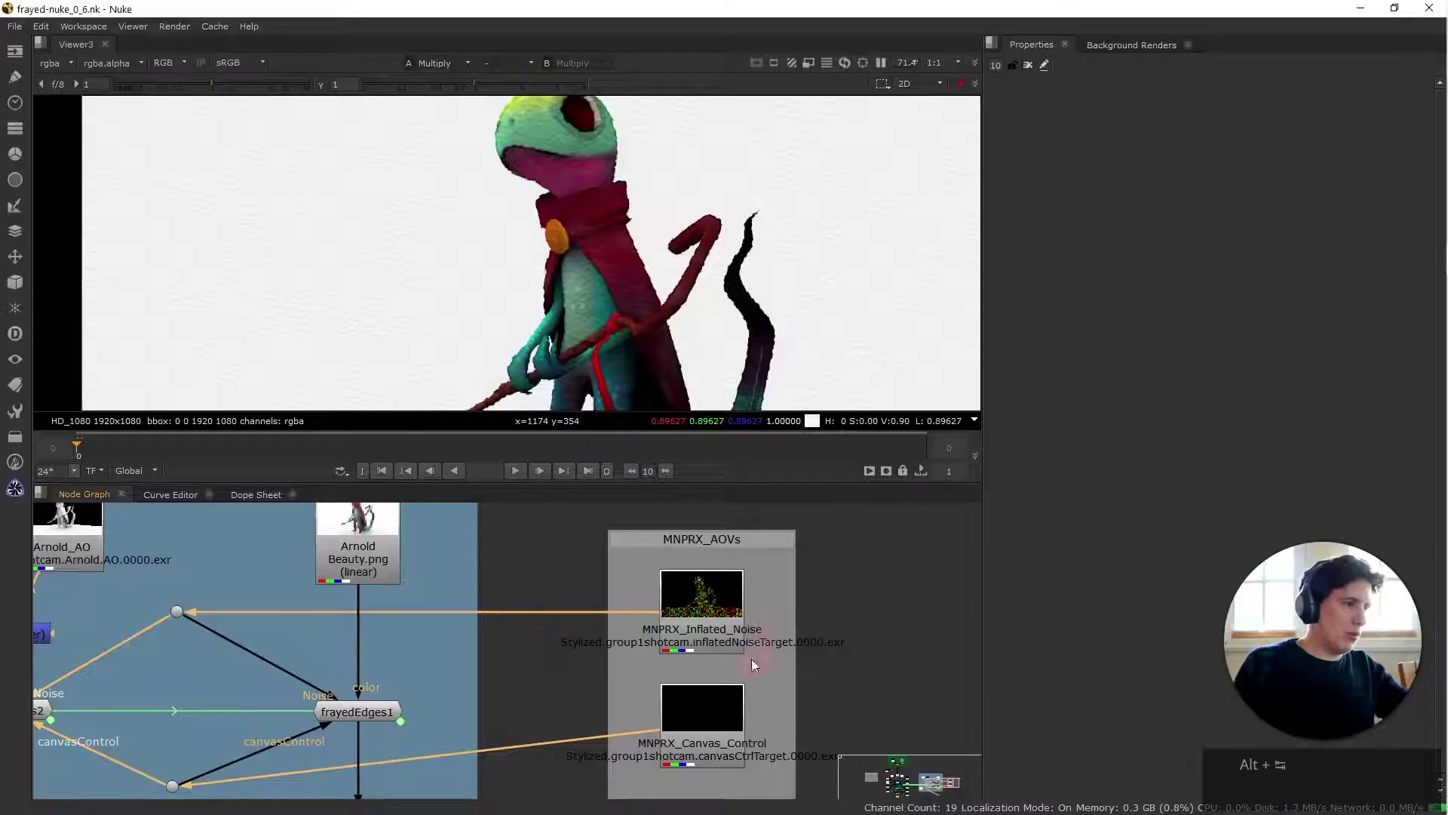
Create a Read [Image] node near the Arnold_Examples backdrop via the Tab menu
scroll(536, 645, down, 4)
scroll(535, 632, up, 4)
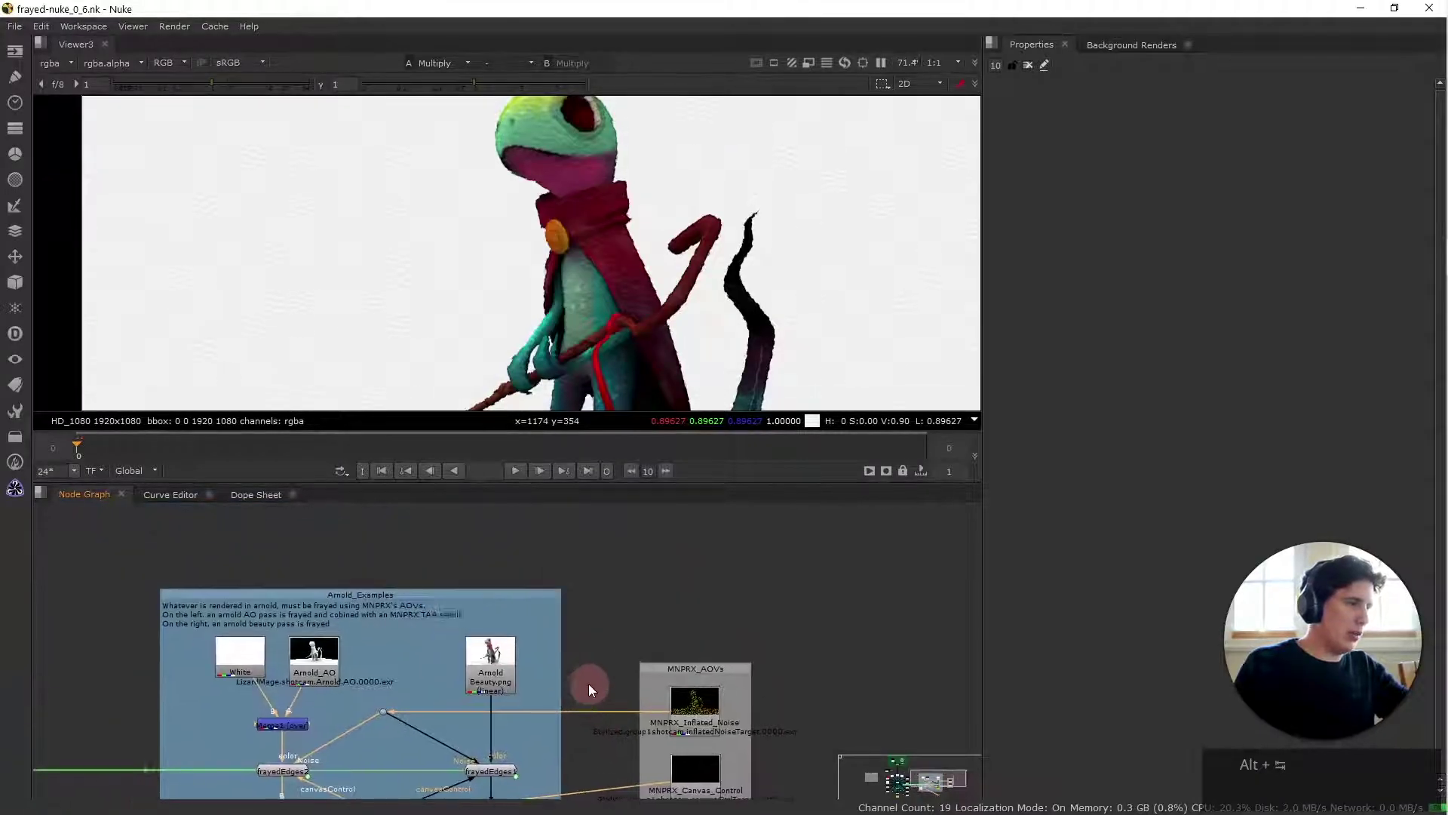
key(Tab)
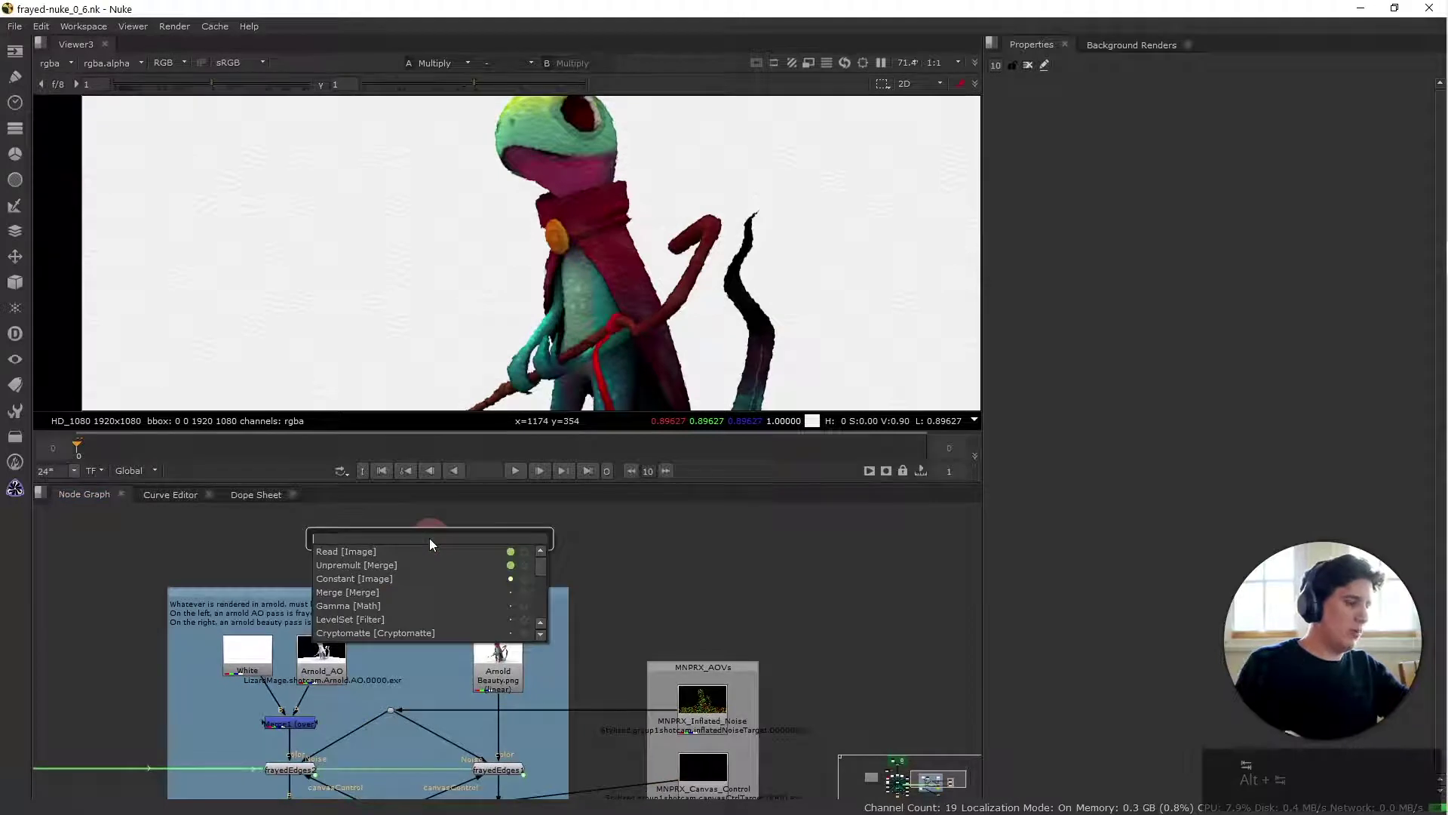
click(405, 554)
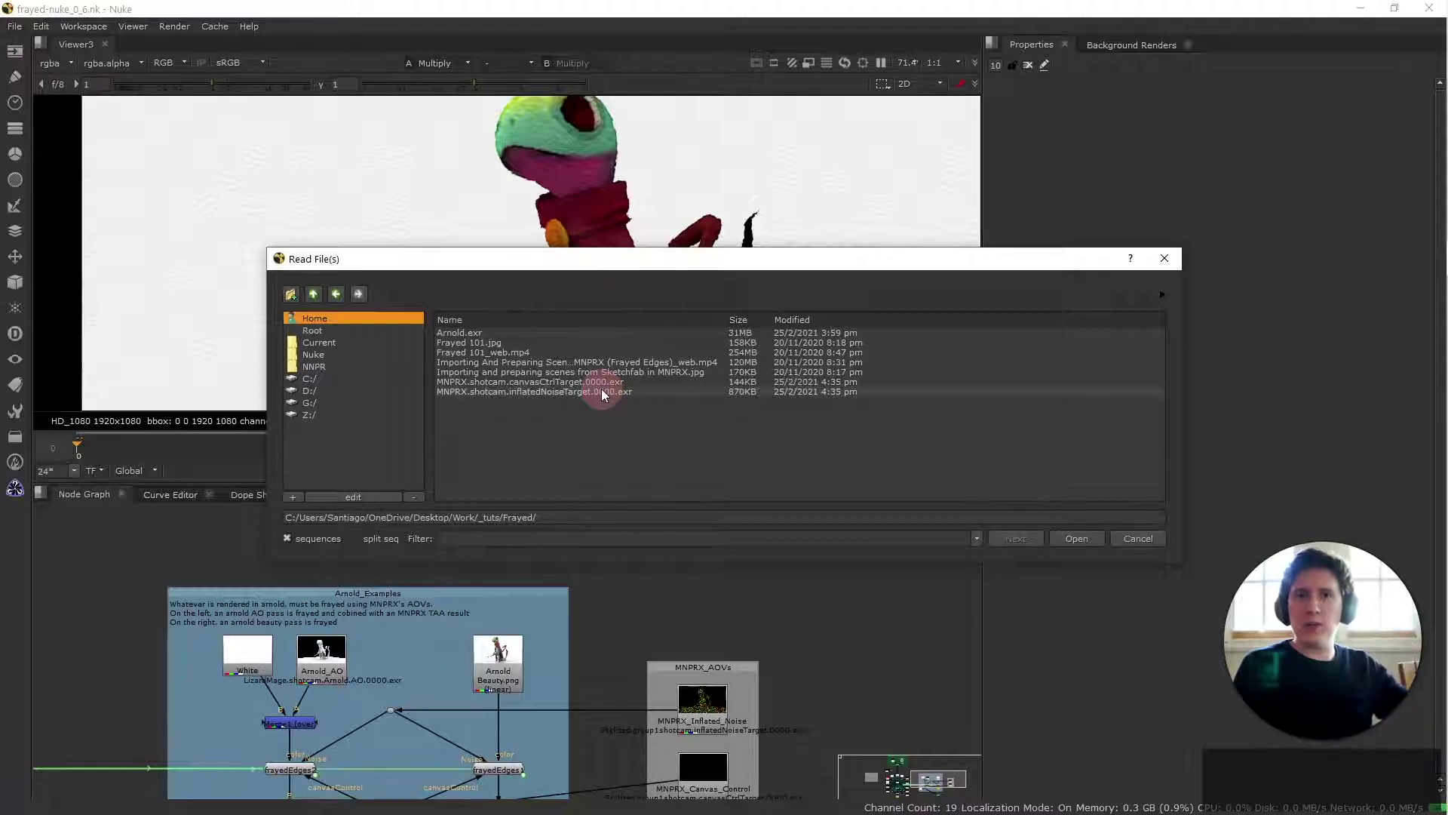
Read Arnold.exr, MNPRX.shotcam.canvasCtrlTarget.0000.exr and MNPRX.shotcam.inflatedNoiseTarget.0000.exr as new Read nodes
double_click(474, 333)
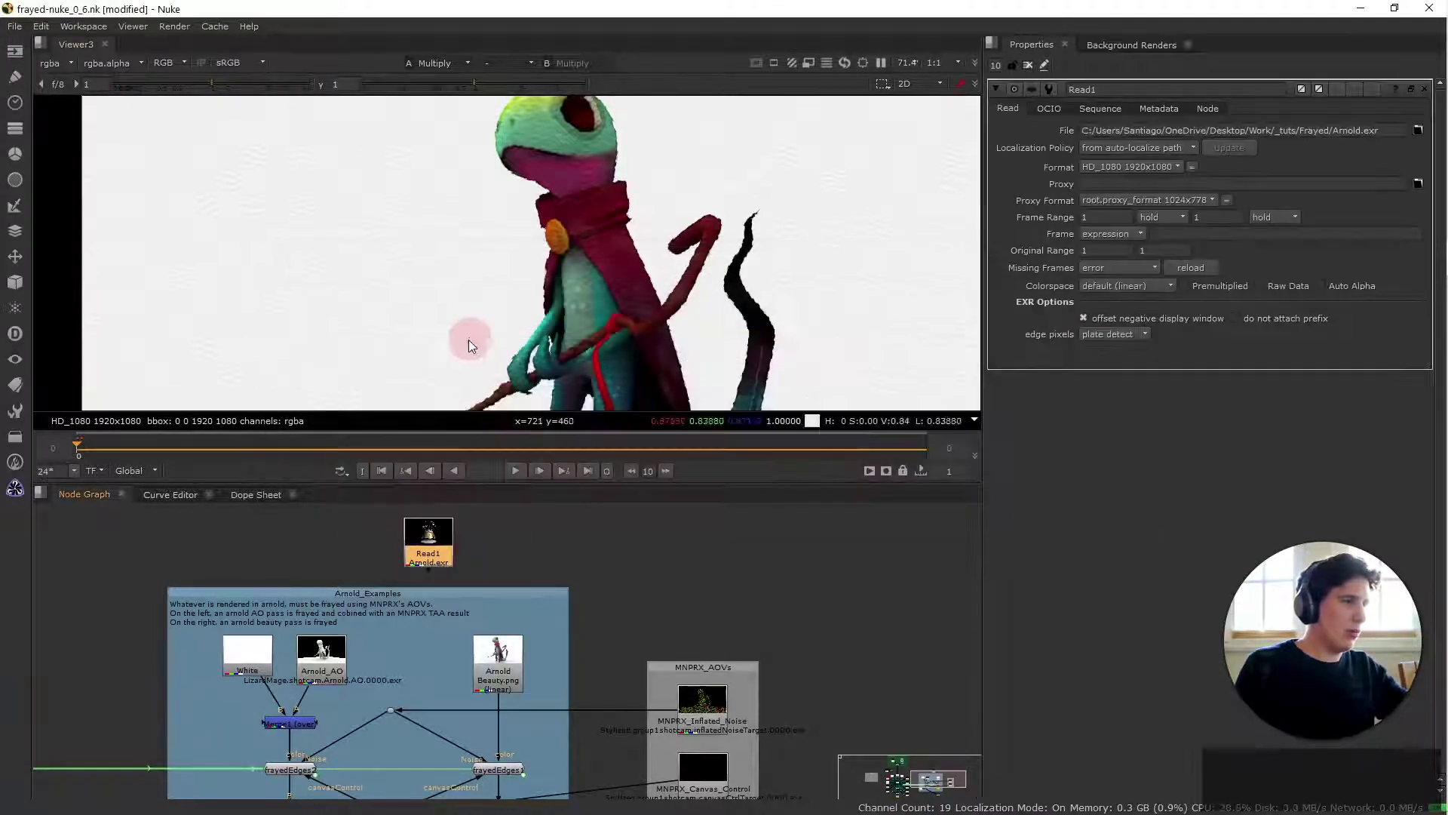
key(r)
key(Delete)
key(r)
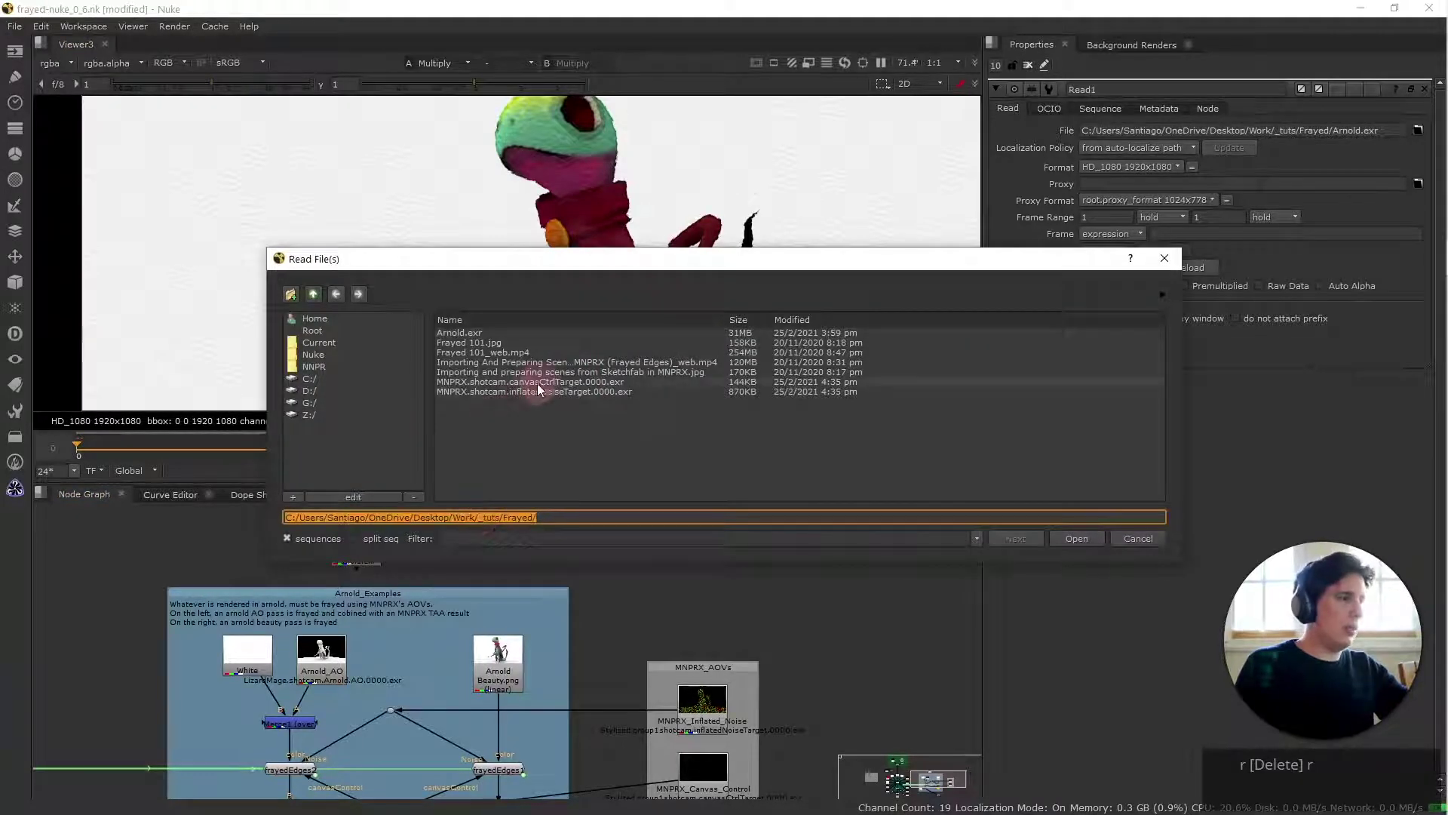
double_click(542, 382)
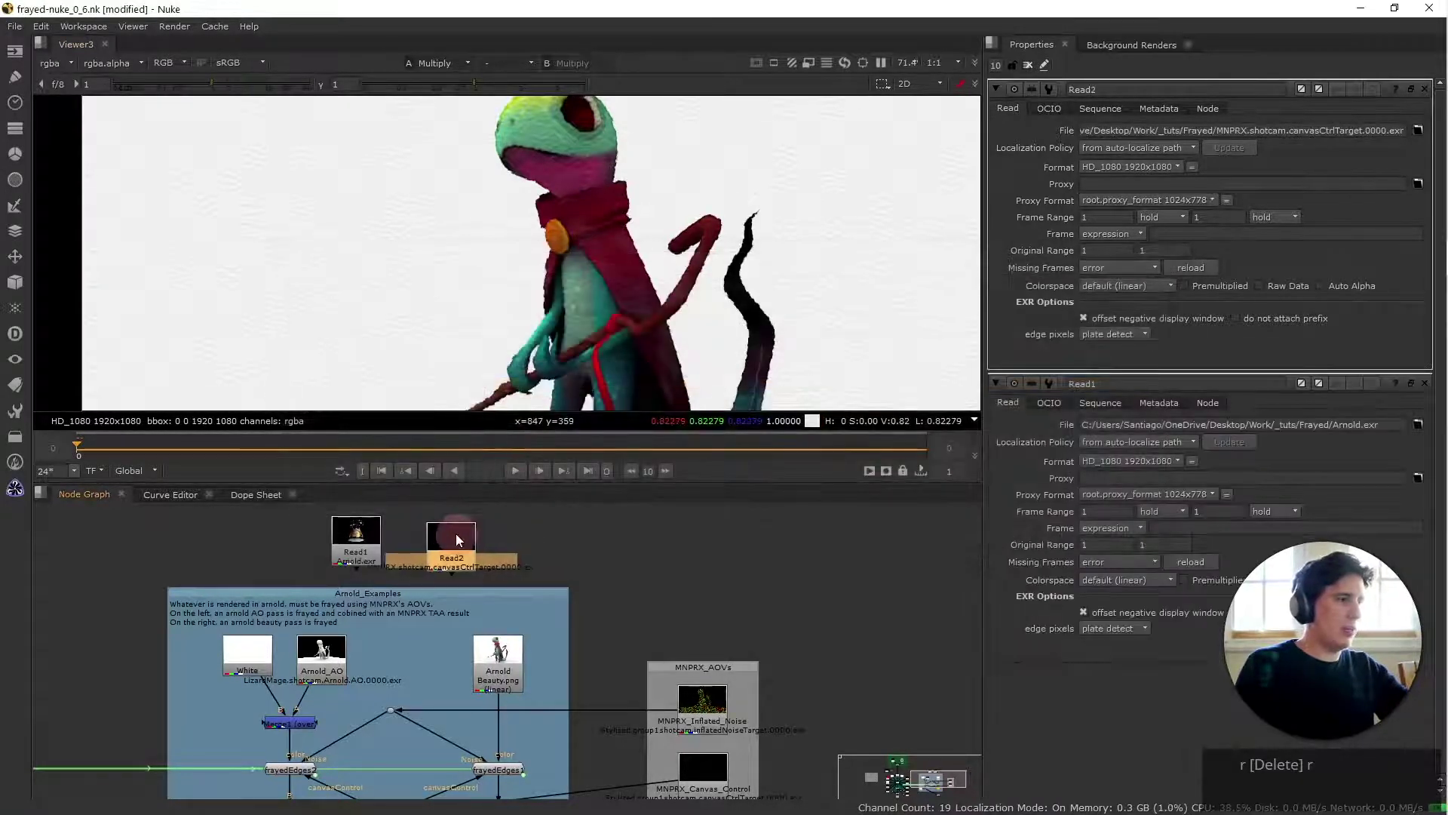
key(r)
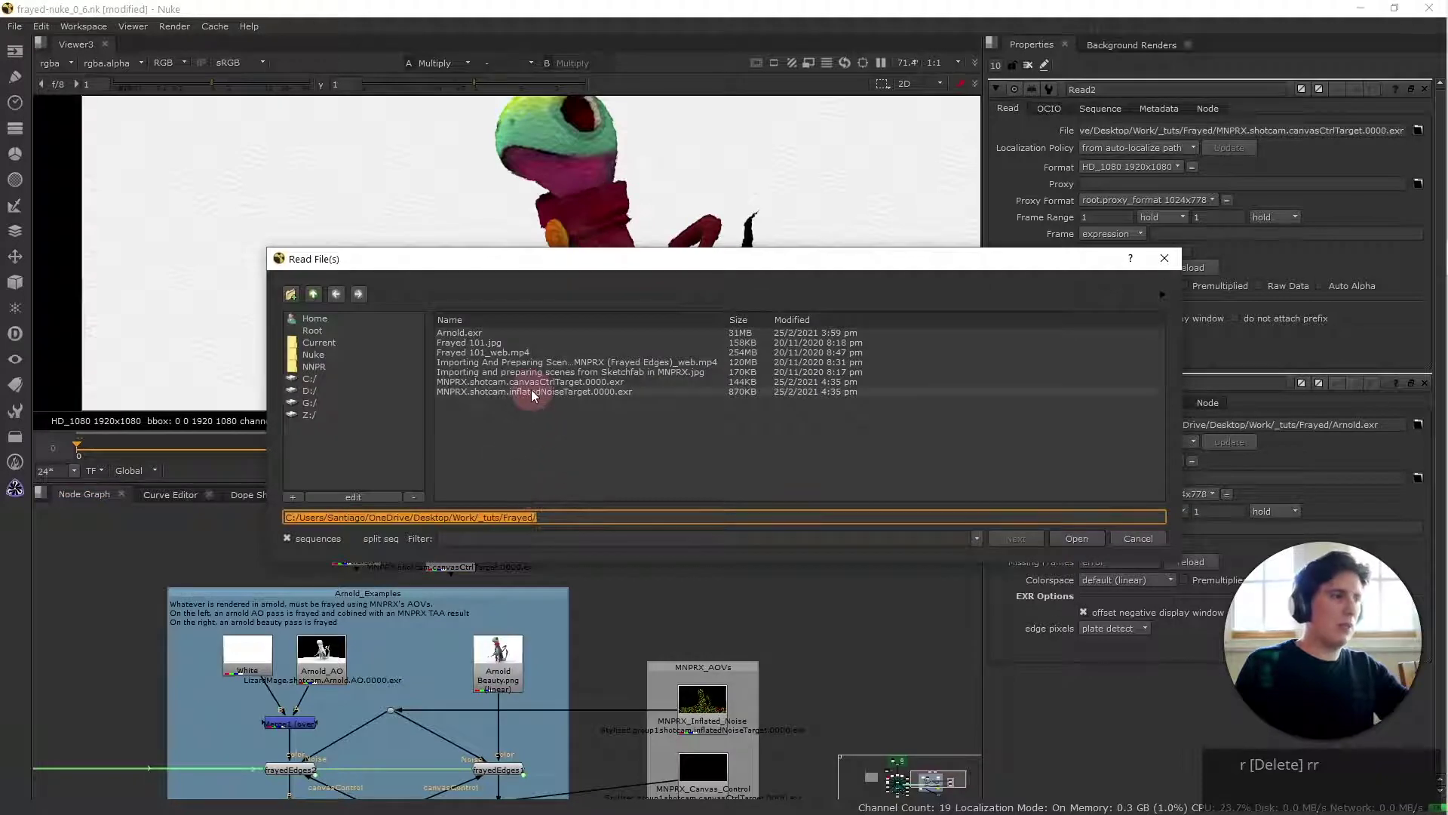
double_click(531, 389)
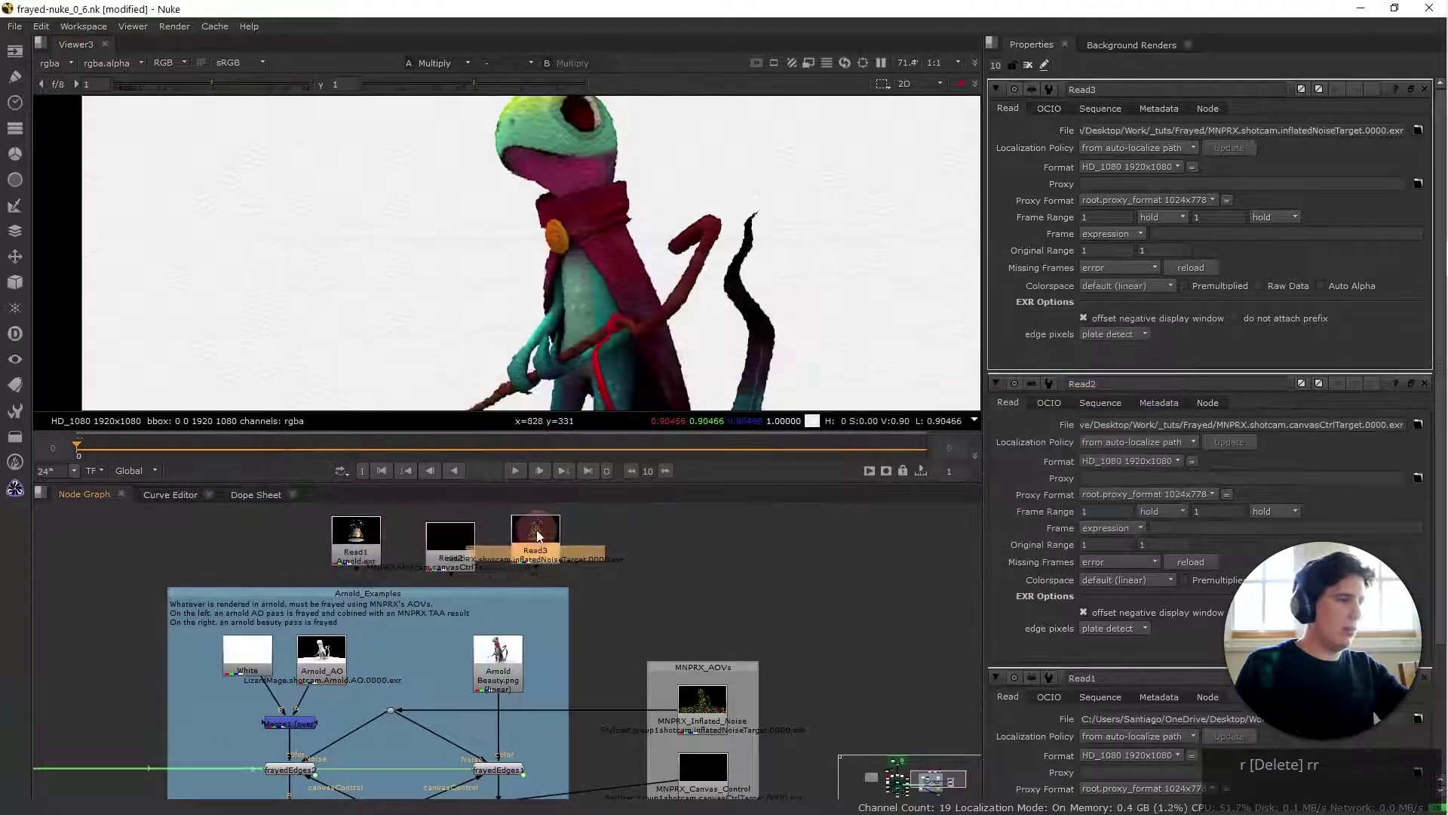
Display the canvasCtrlTarget Read2 node in the Viewer, centring its black 1920×1080 frame
drag(462, 541, 453, 535)
key(1)
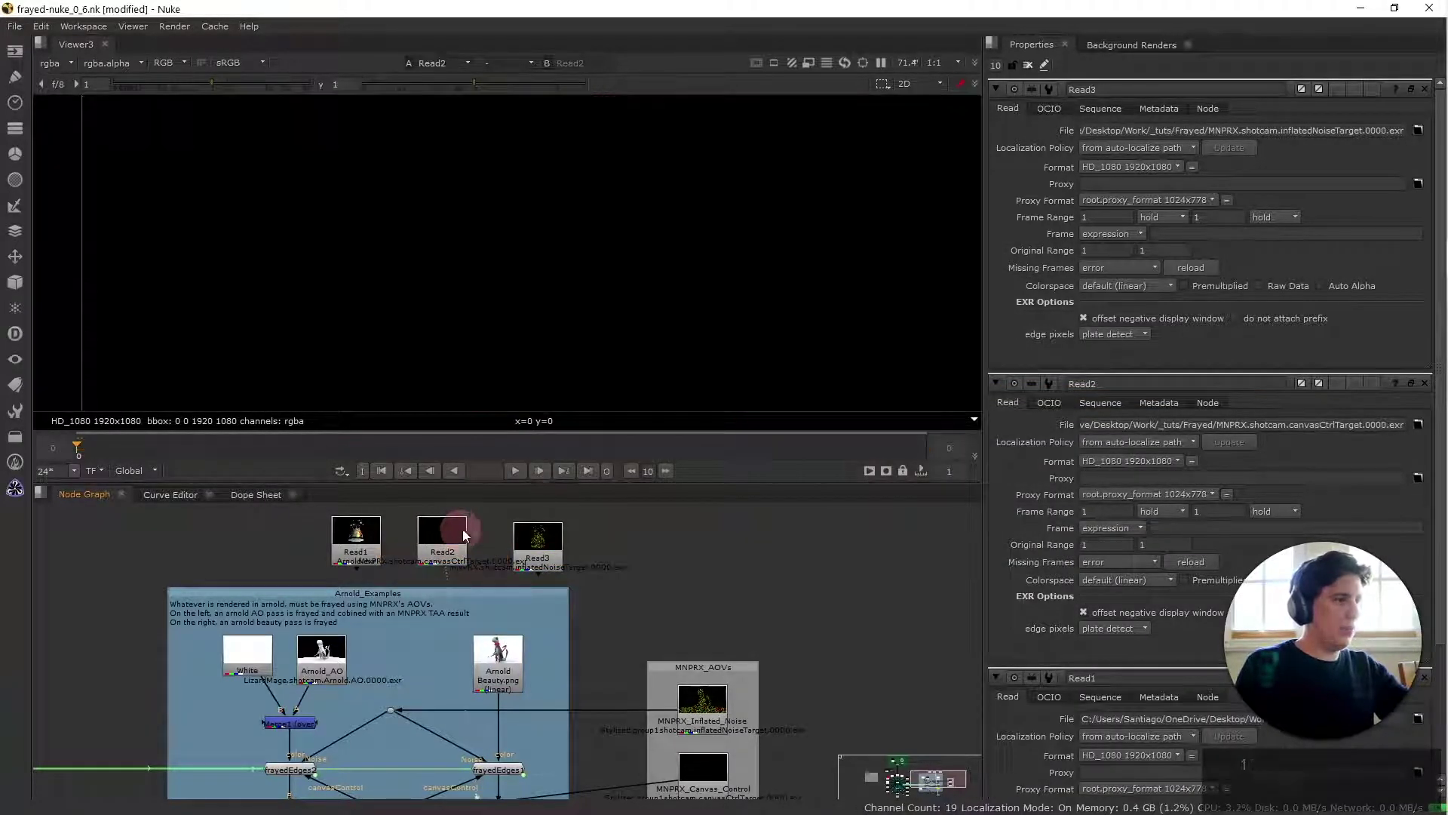
scroll(500, 323, down, 4)
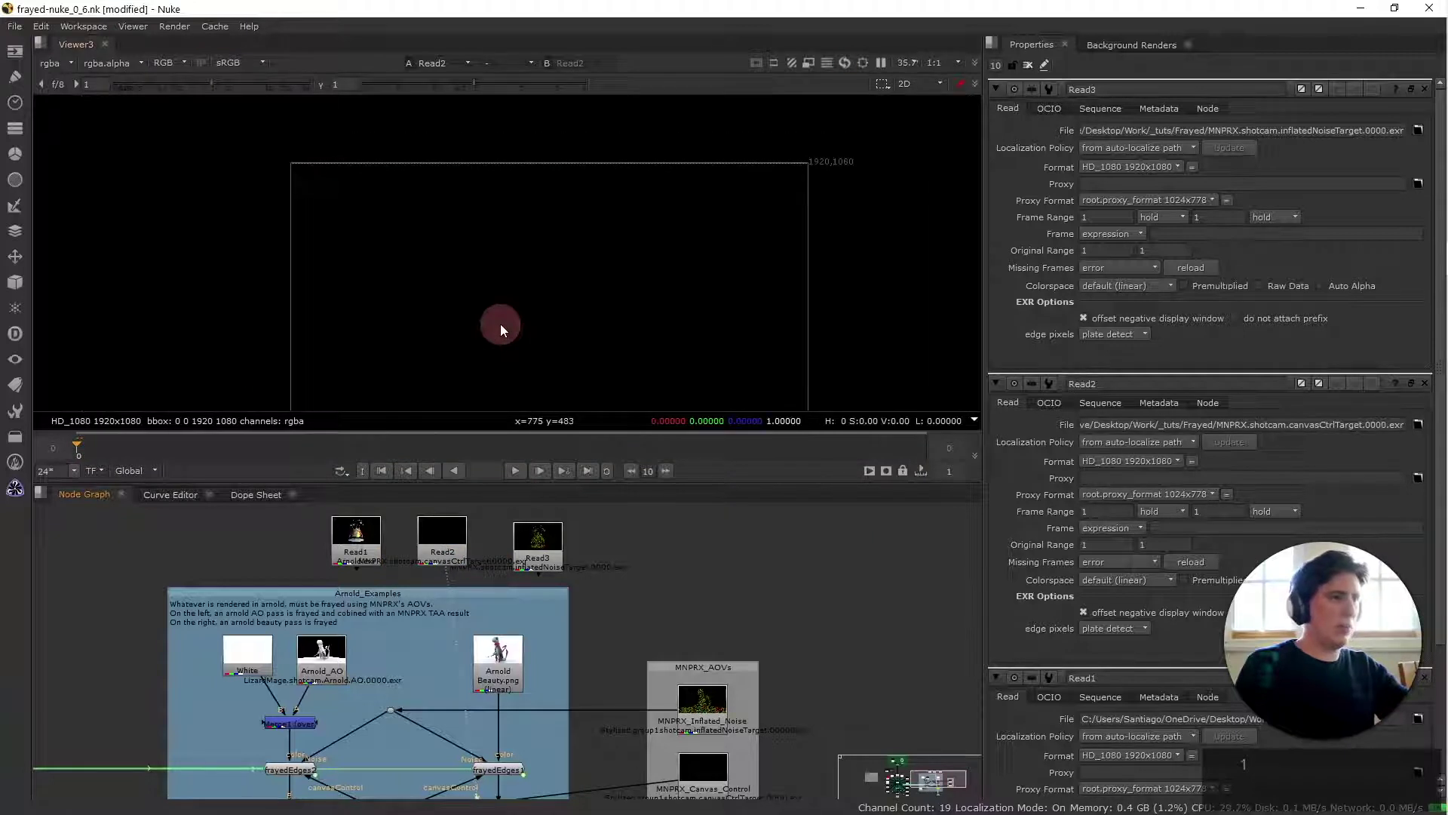
middle_drag(503, 341, 509, 316)
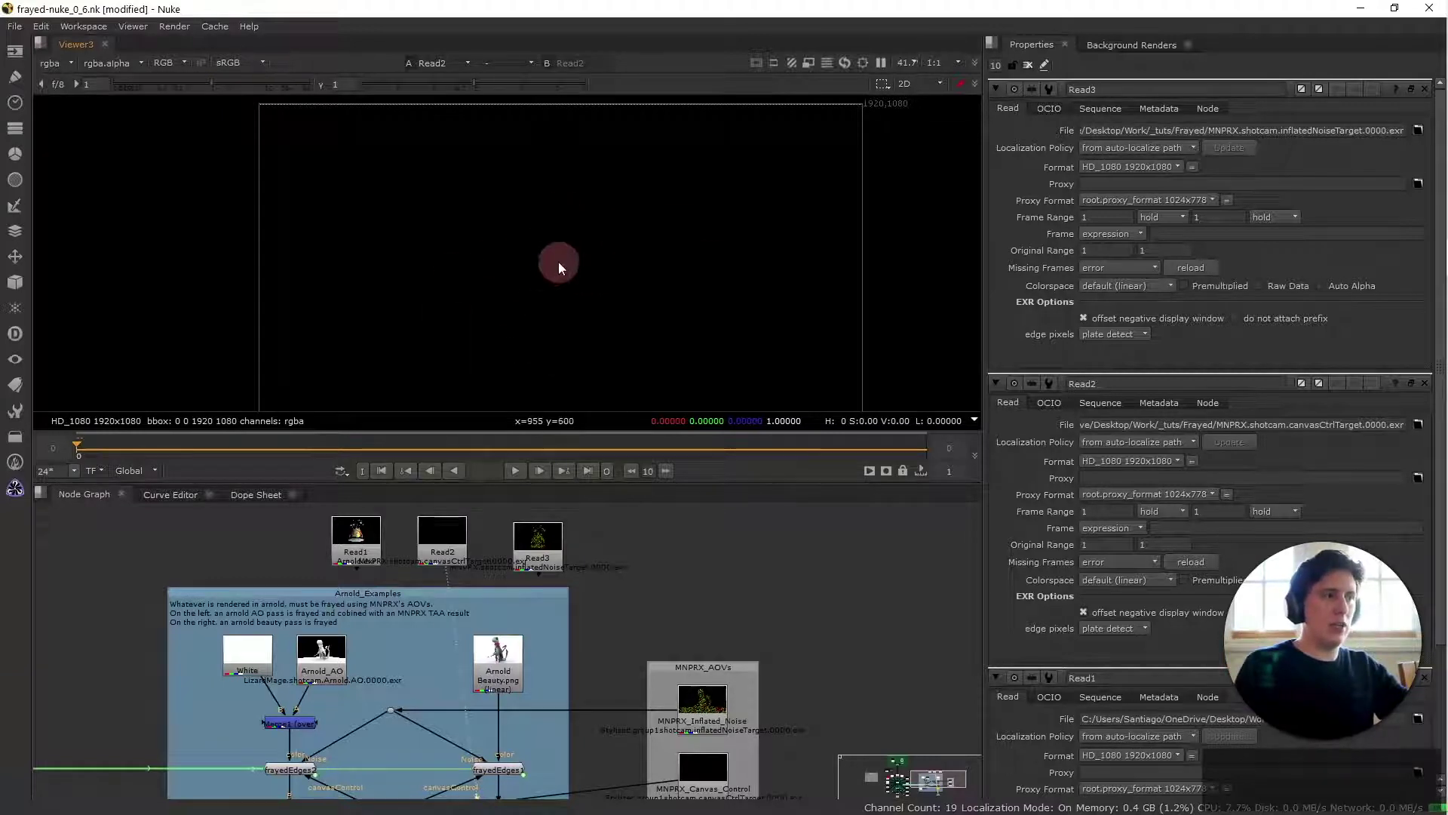
View the inflated noise read, then the Arnold.exr wizard render from Read1
key(1)
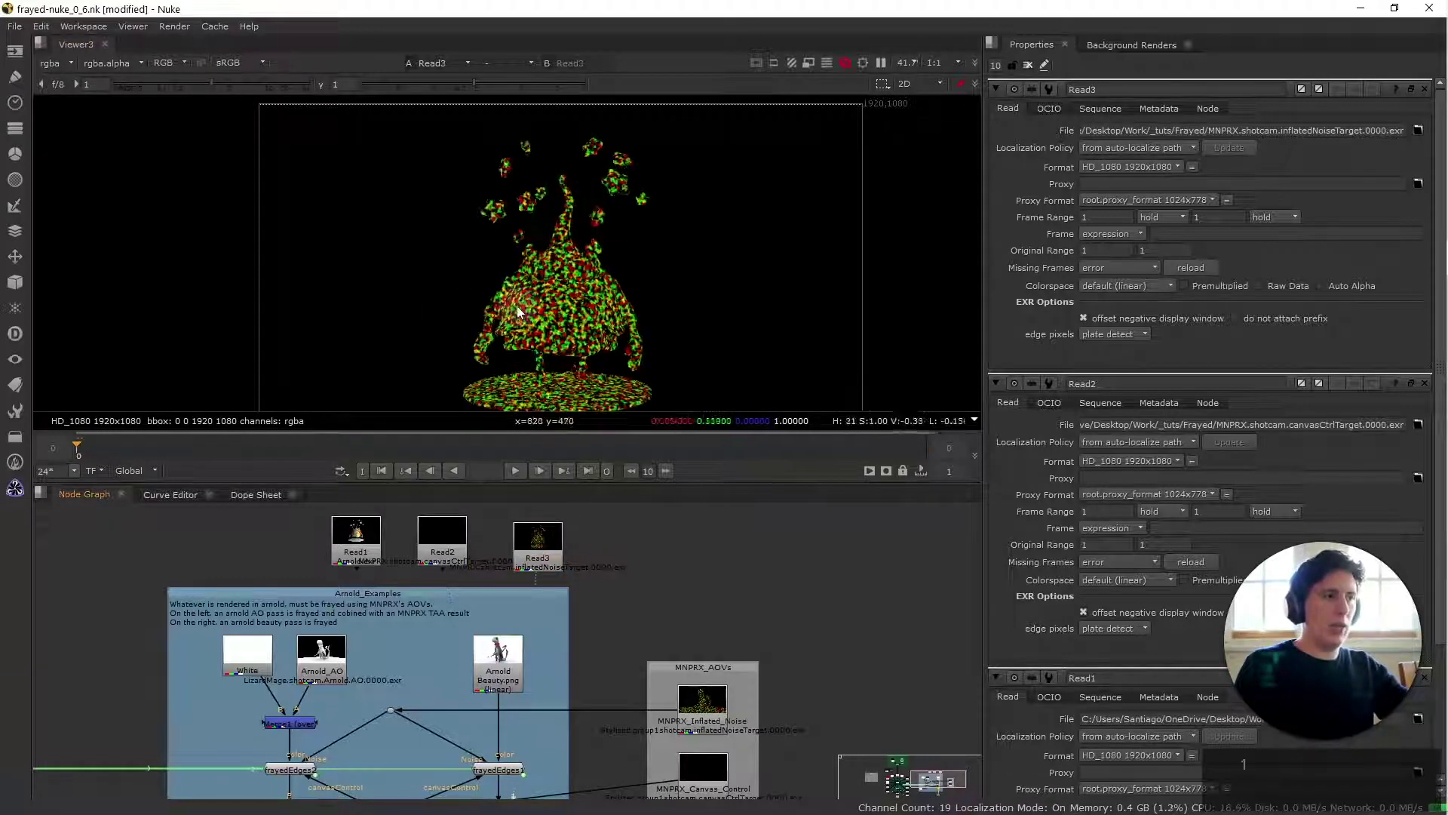
scroll(519, 314, up, 3)
click(356, 534)
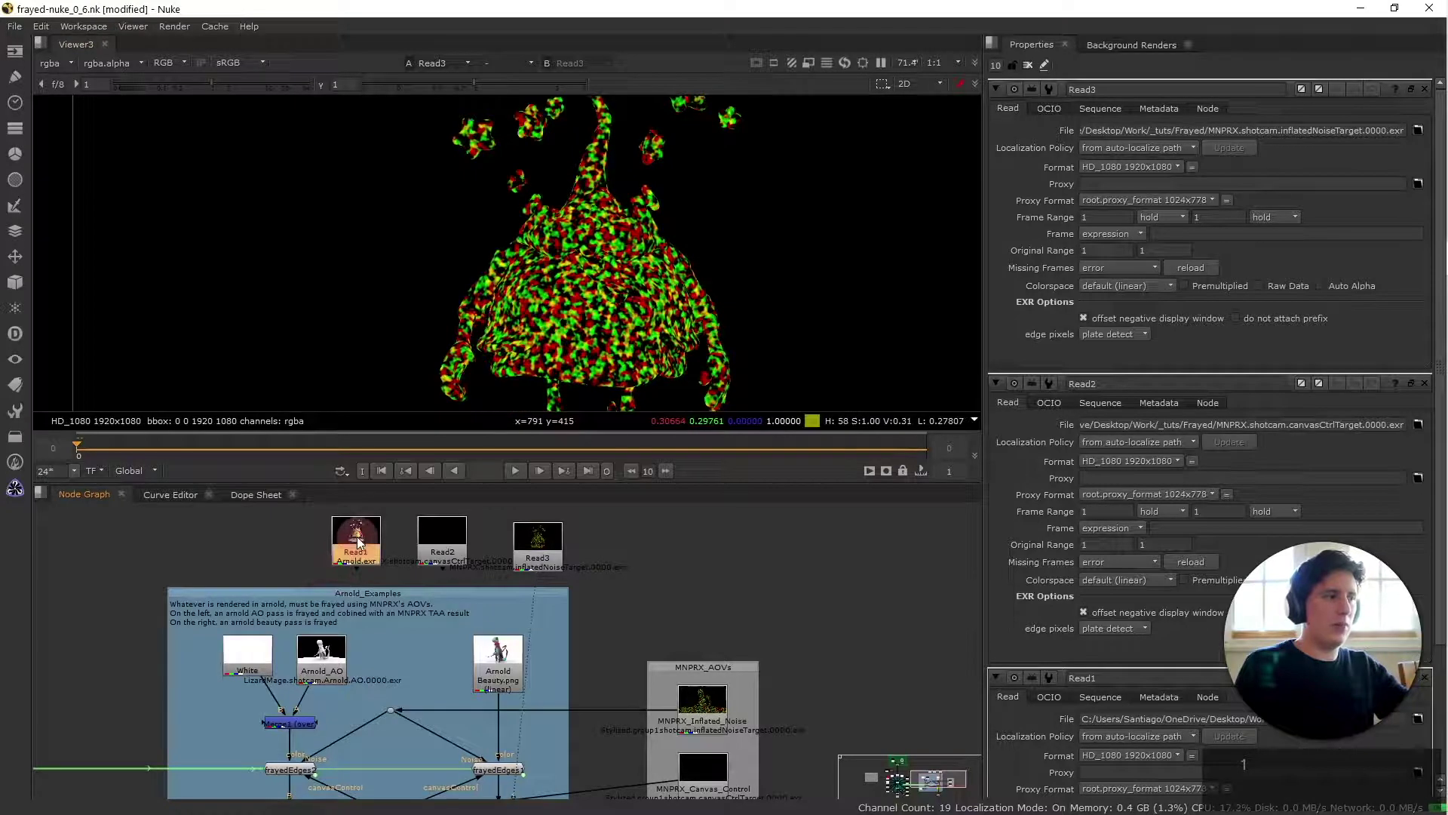
key(1)
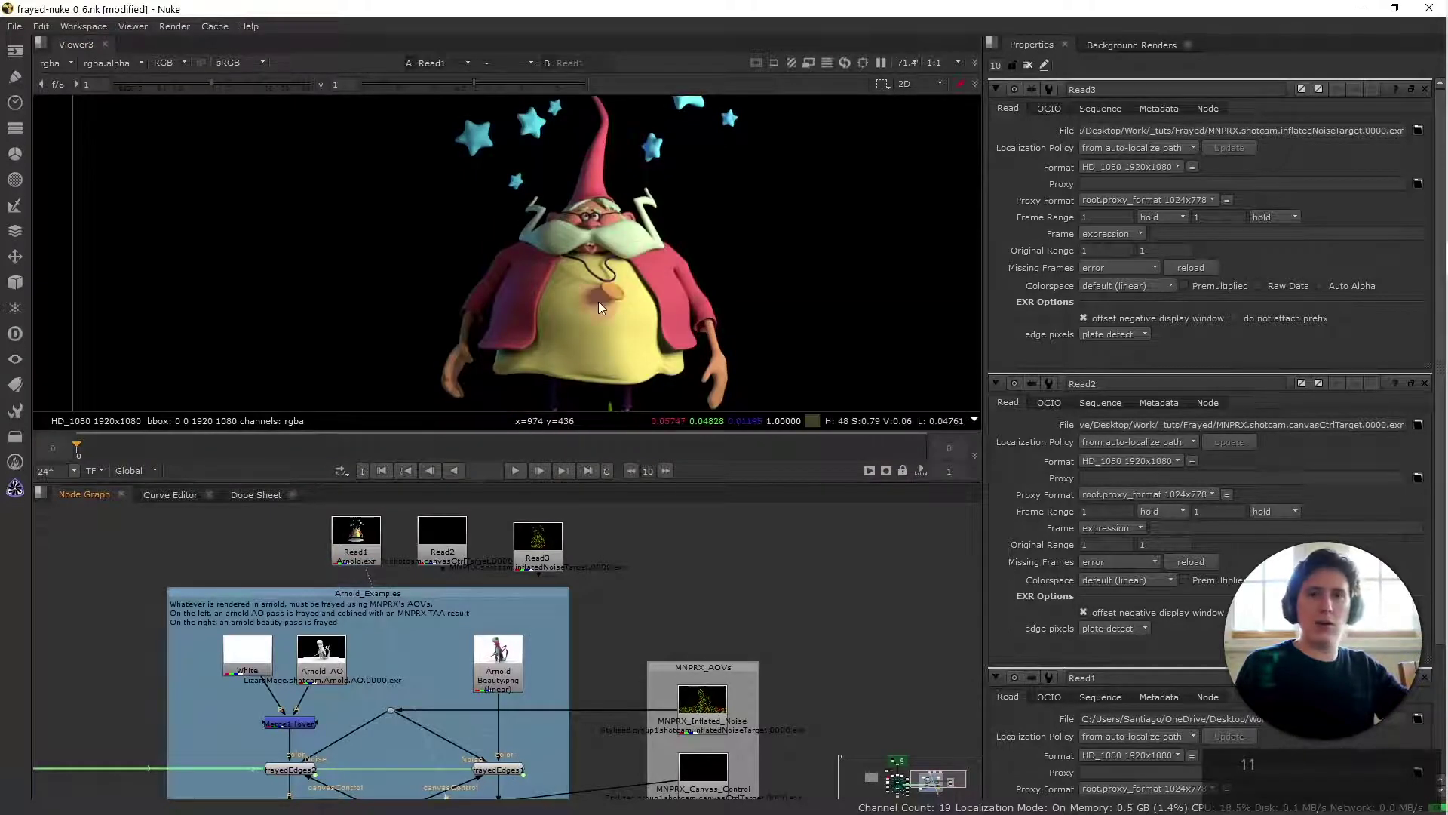
Detach frayedEdges1's color input and carry it toward the Arnold.exr read
scroll(591, 596, down, 3)
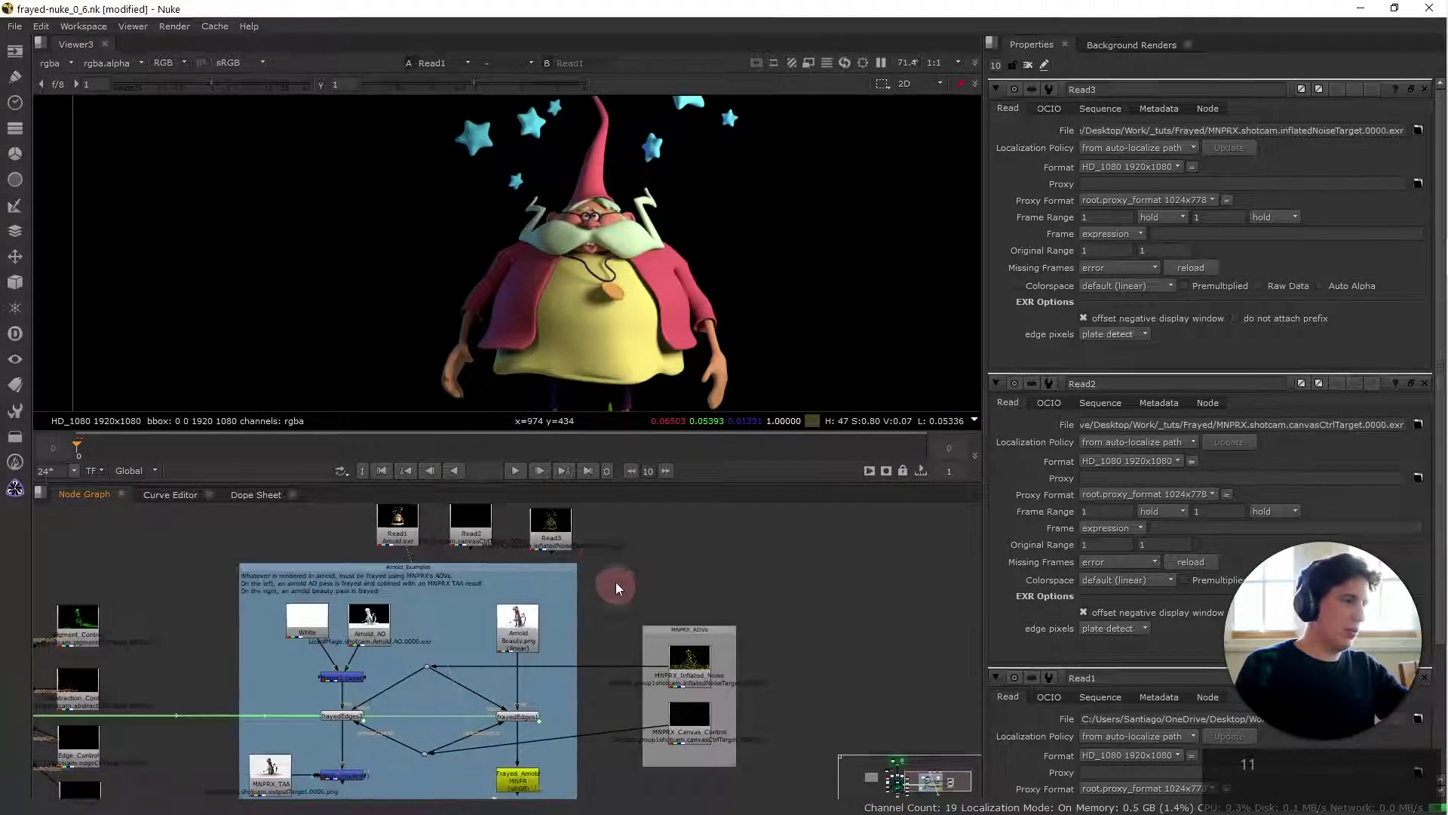
scroll(603, 616, up, 3)
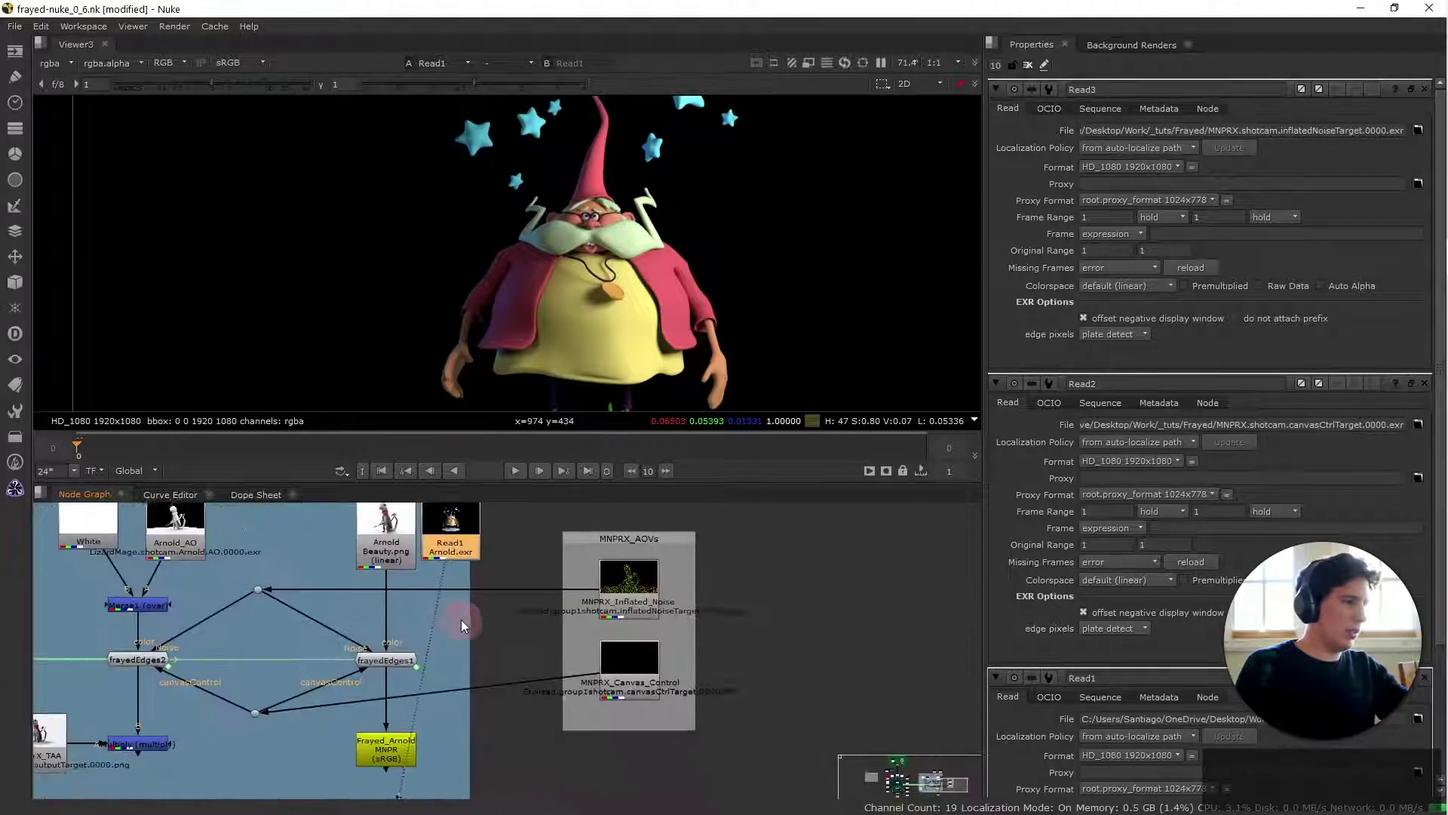
drag(392, 651, 377, 641)
drag(421, 585, 451, 532)
Connect frayedEdges1's color input to Read1 and view its result
click(400, 663)
key(1)
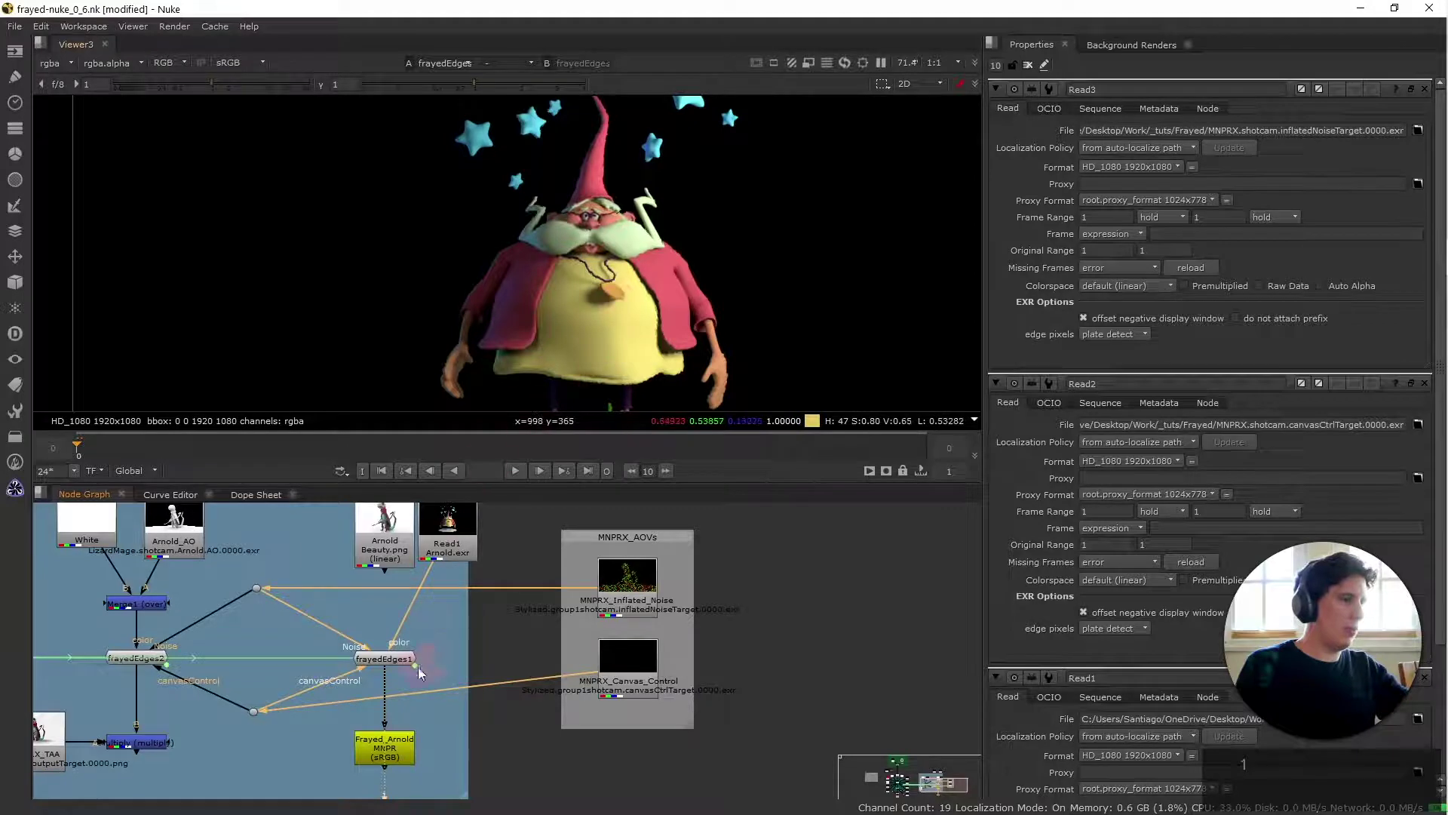
middle_drag(482, 654, 562, 629)
click(681, 543)
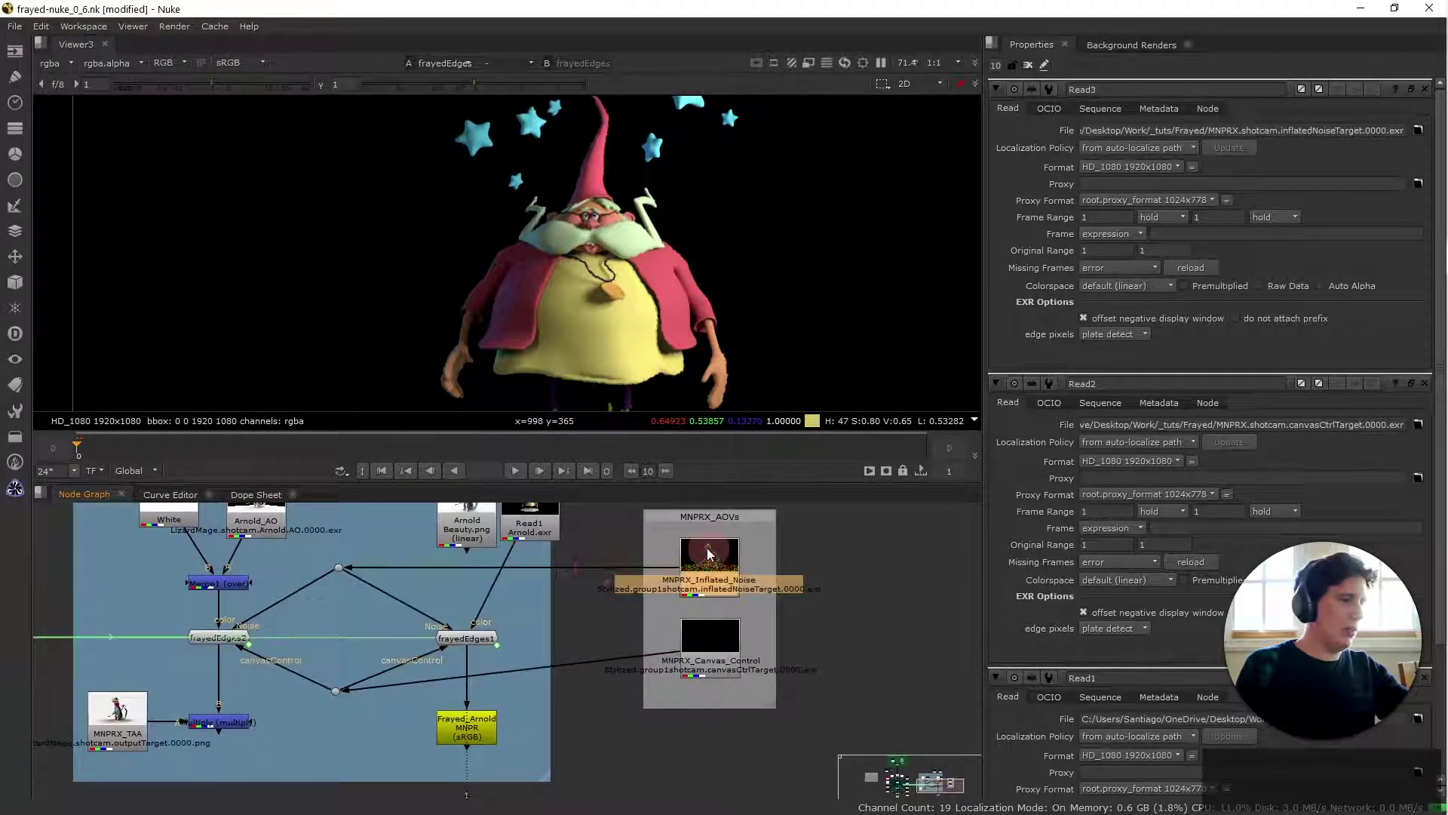
middle_drag(640, 527, 609, 694)
Relocate Read3 beside the MNPRX_Inflated_Noise node
drag(499, 567, 559, 612)
middle_drag(558, 612, 555, 531)
drag(556, 531, 570, 671)
middle_drag(675, 680, 681, 642)
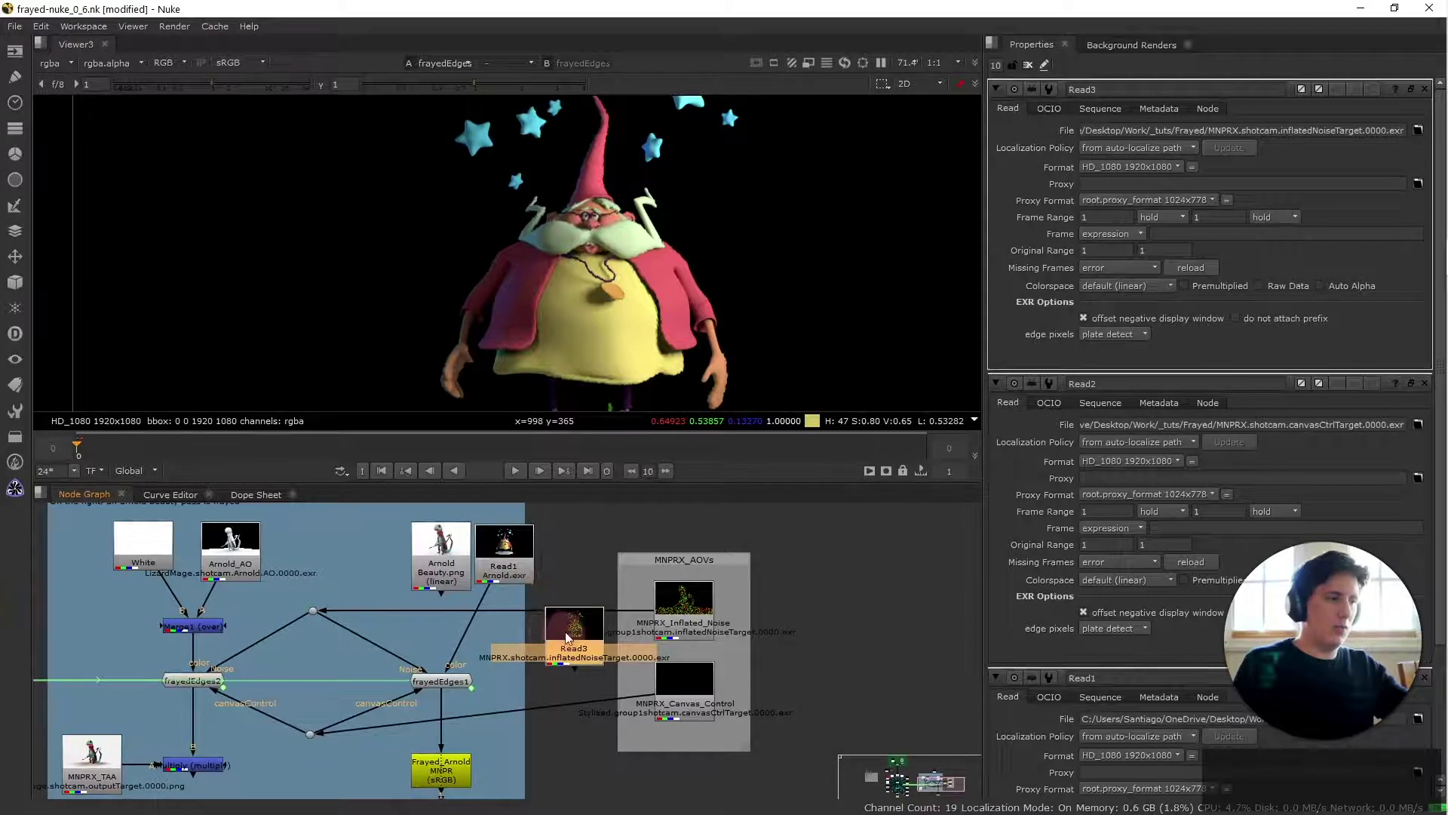
drag(566, 637, 609, 630)
Place Read2 beside Read3 and reconnect frayedEdges1's canvasControl input to Read2
drag(606, 489, 588, 595)
drag(387, 688, 424, 672)
drag(555, 670, 614, 692)
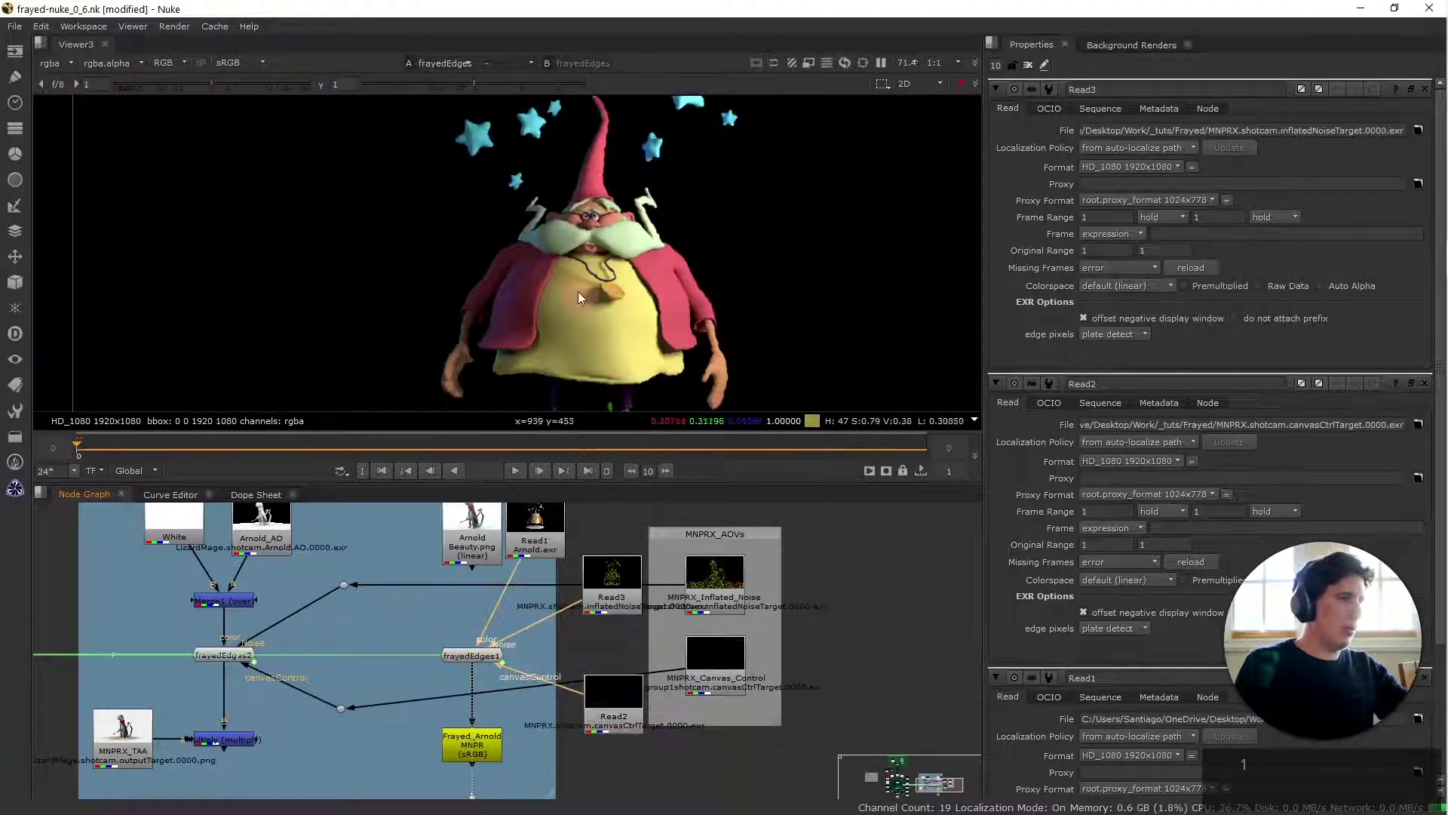
Pan the viewer up to the stars and hat tip, then view Read3's inflated noise
scroll(562, 329, down, 2)
scroll(561, 331, up, 5)
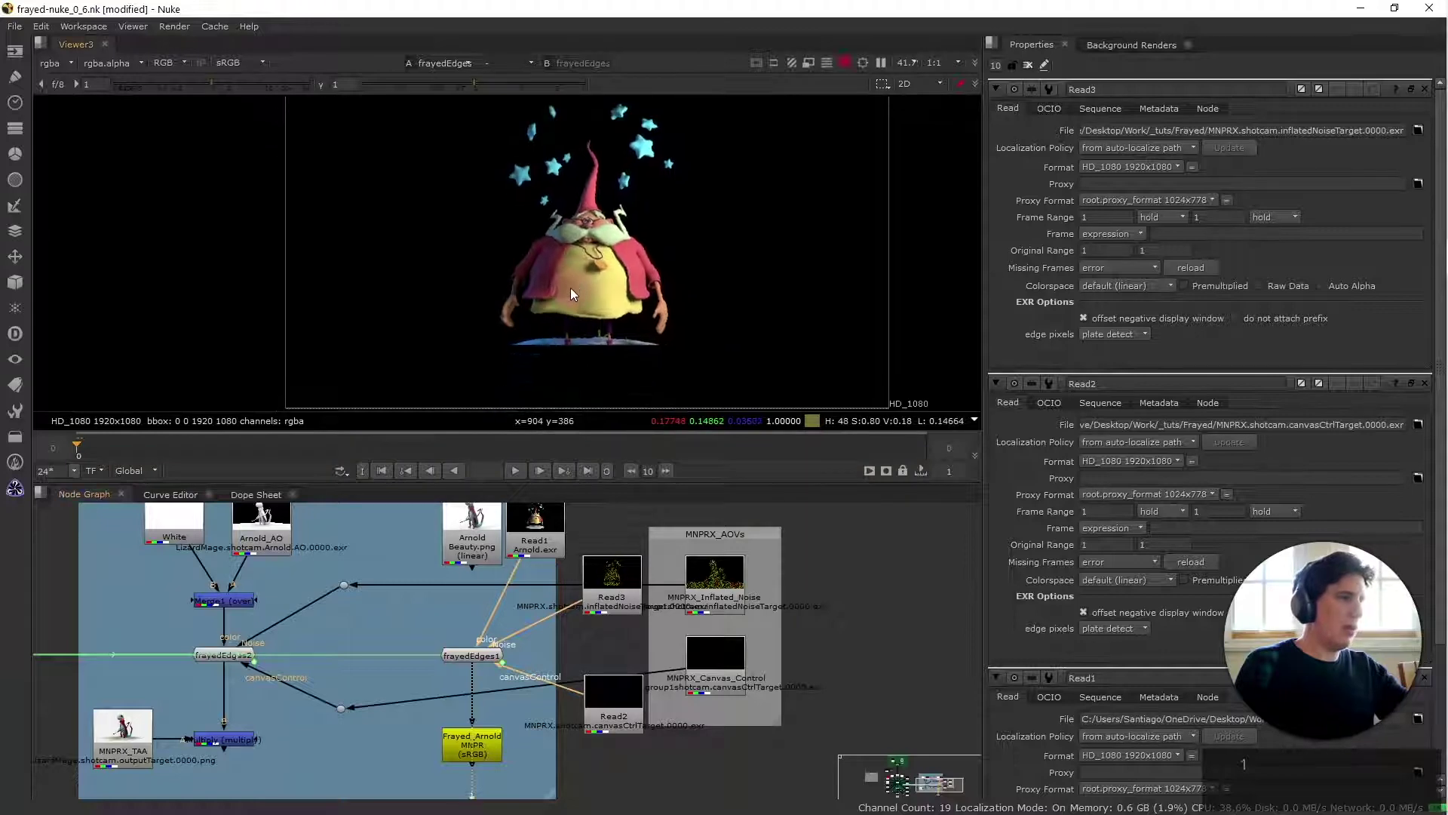
middle_drag(577, 378, 615, 369)
click(629, 581)
key(1)
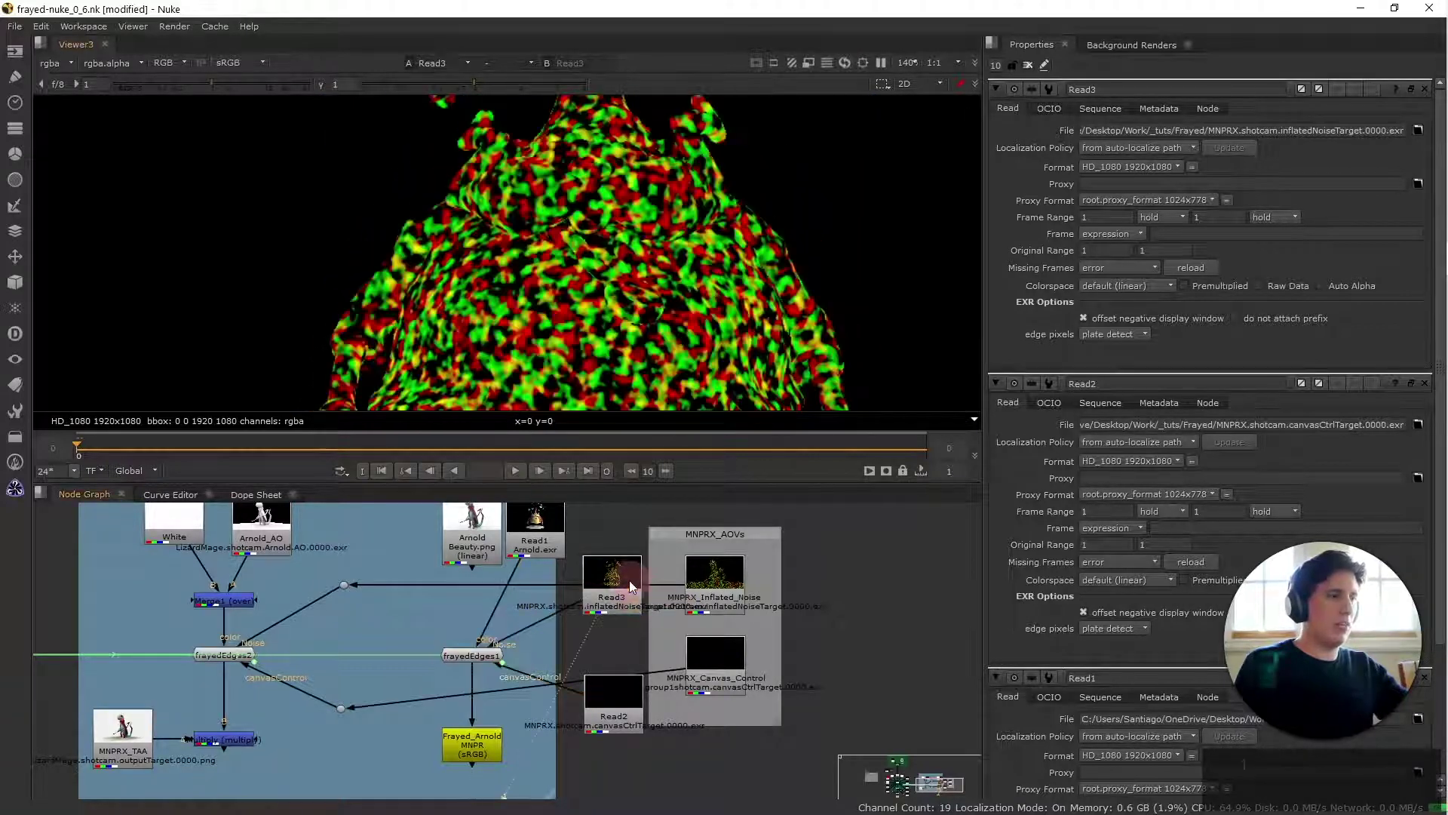
click(590, 523)
scroll(600, 522, down, 3)
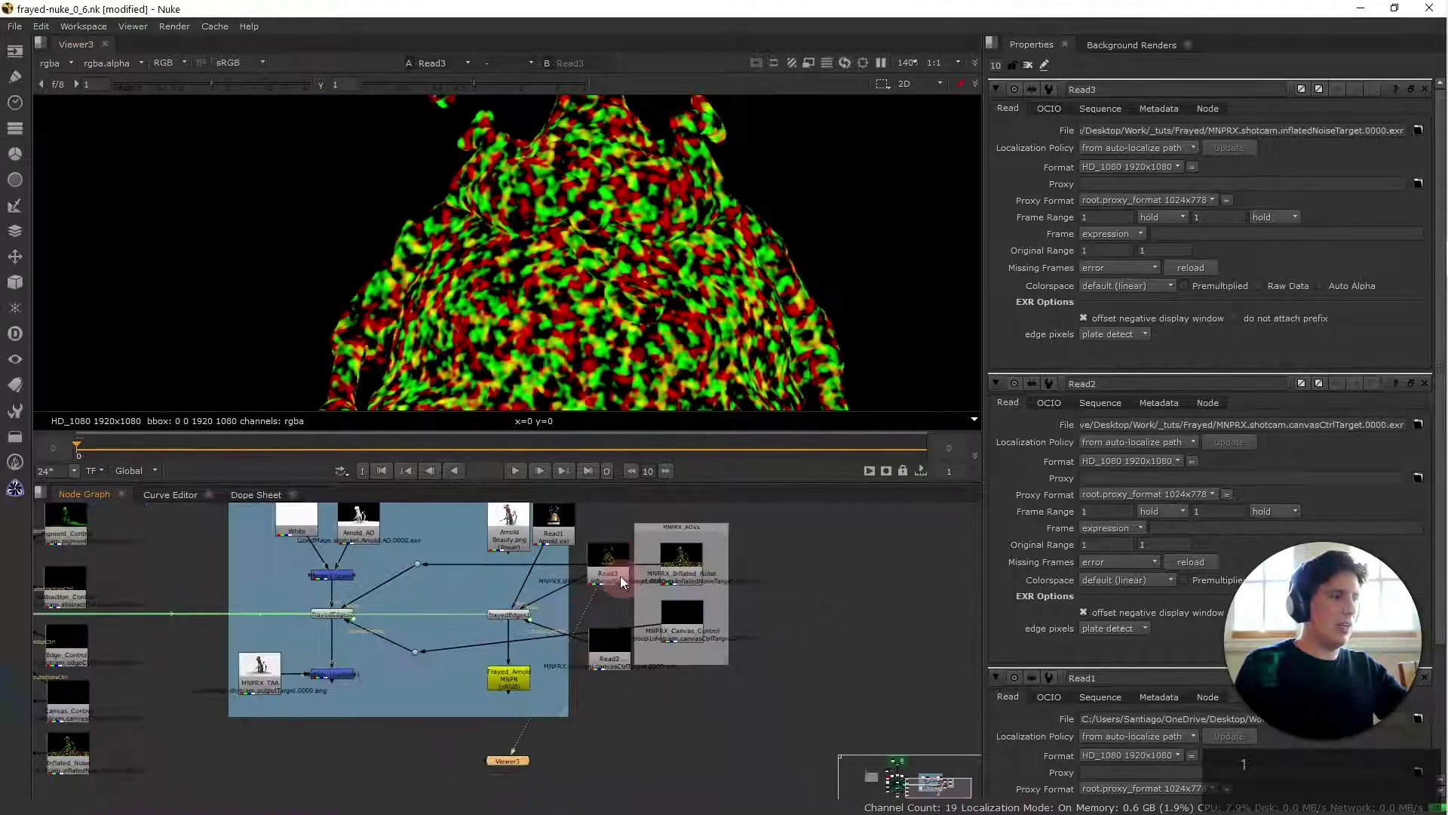
scroll(617, 566, up, 3)
View the Arnold render, then frayedEdges1's output zoomed out to 50%
click(547, 526)
key(1)
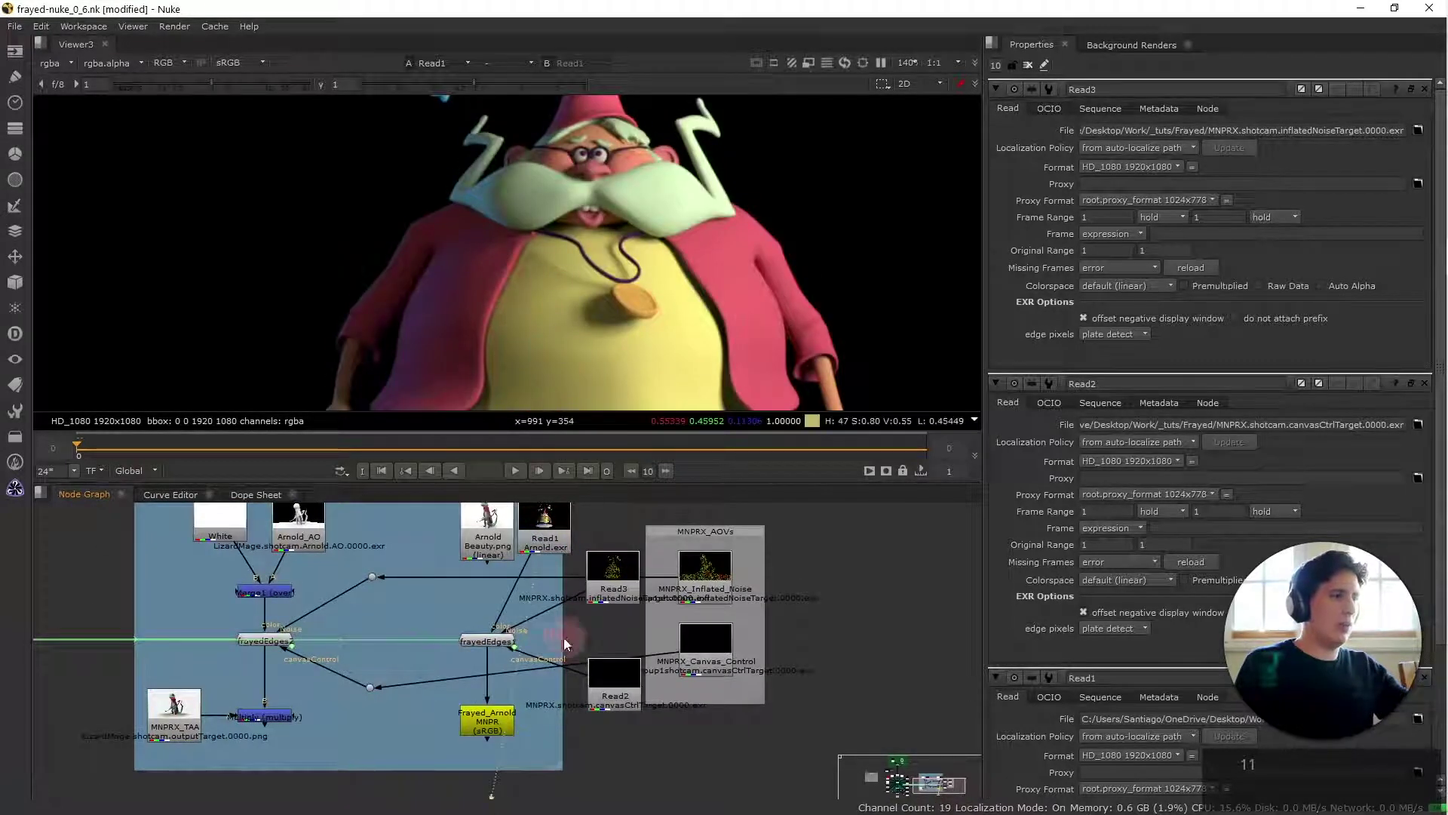
click(483, 643)
key(1)
scroll(516, 646, down, 1)
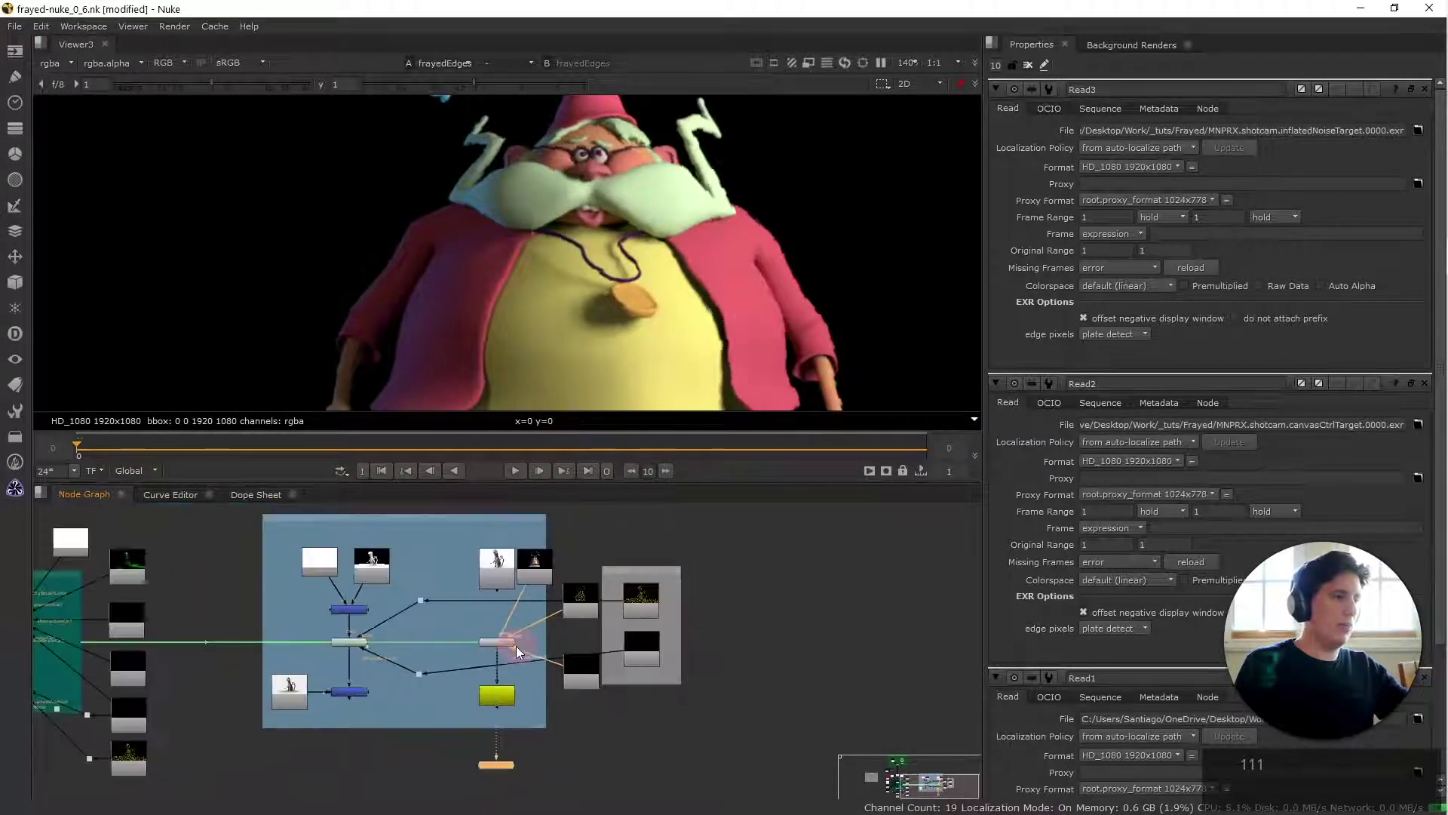
scroll(618, 294, down, 2)
scroll(619, 298, down, 3)
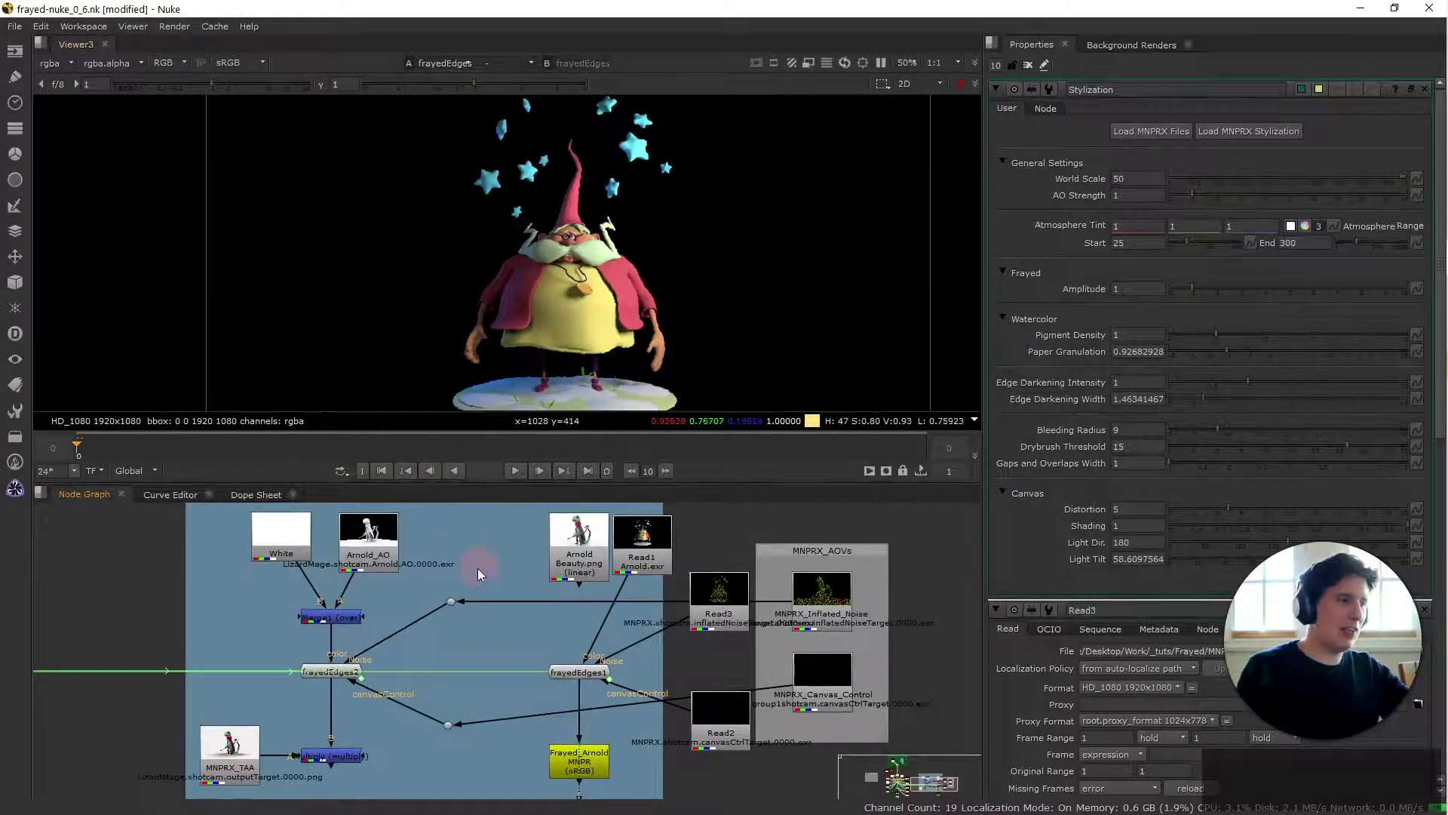
View Read3's red-green inflated noise AOV at 100% zoom, then switch to Maya
scroll(491, 573, up, 2)
scroll(541, 620, up, 1)
click(660, 596)
key(1)
scroll(596, 321, up, 2)
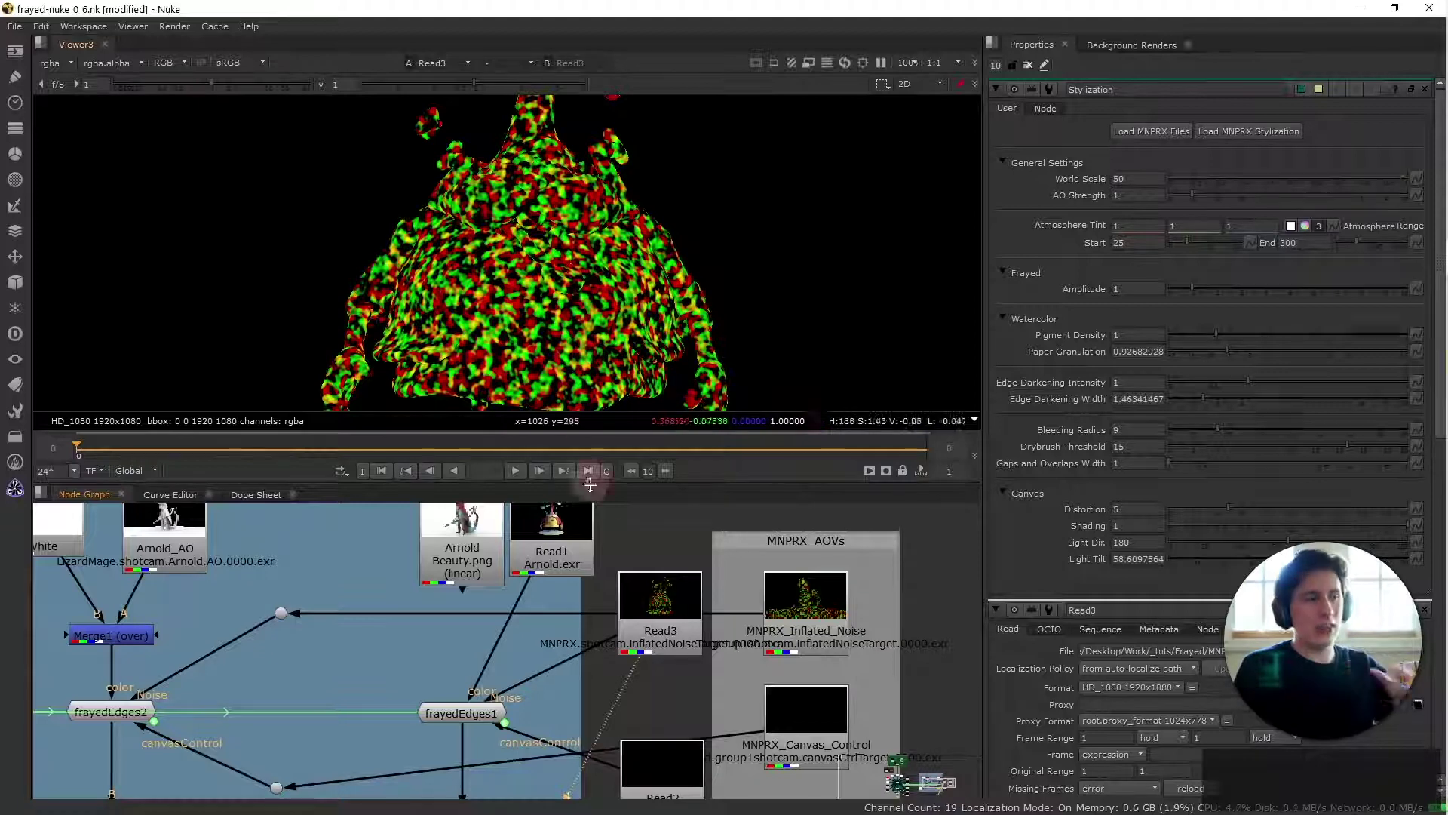
scroll(587, 605, down, 3)
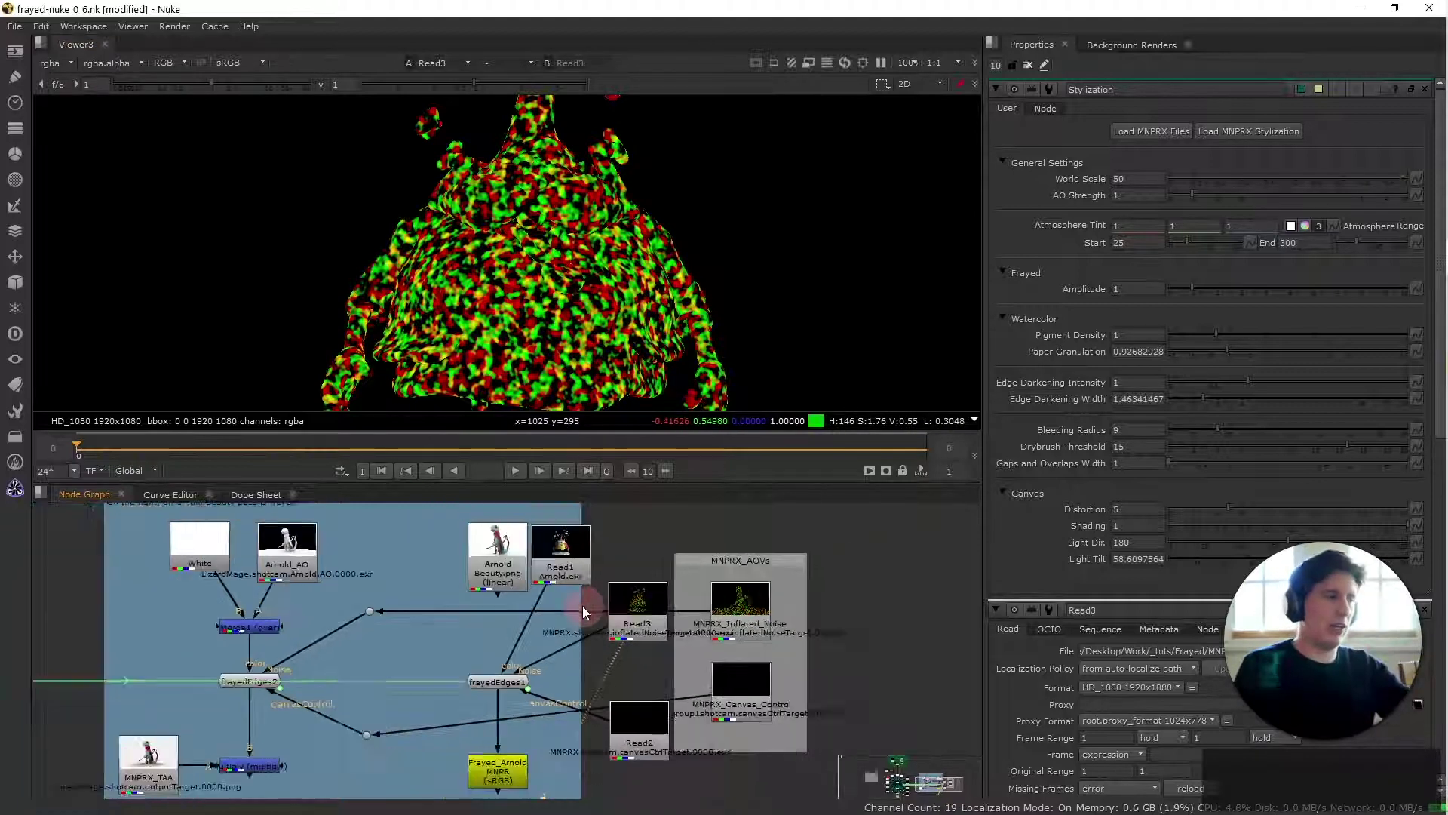
key(alt+Tab)
key(alt+Tab)
key(alt+Tab)
key(alt+Tab)
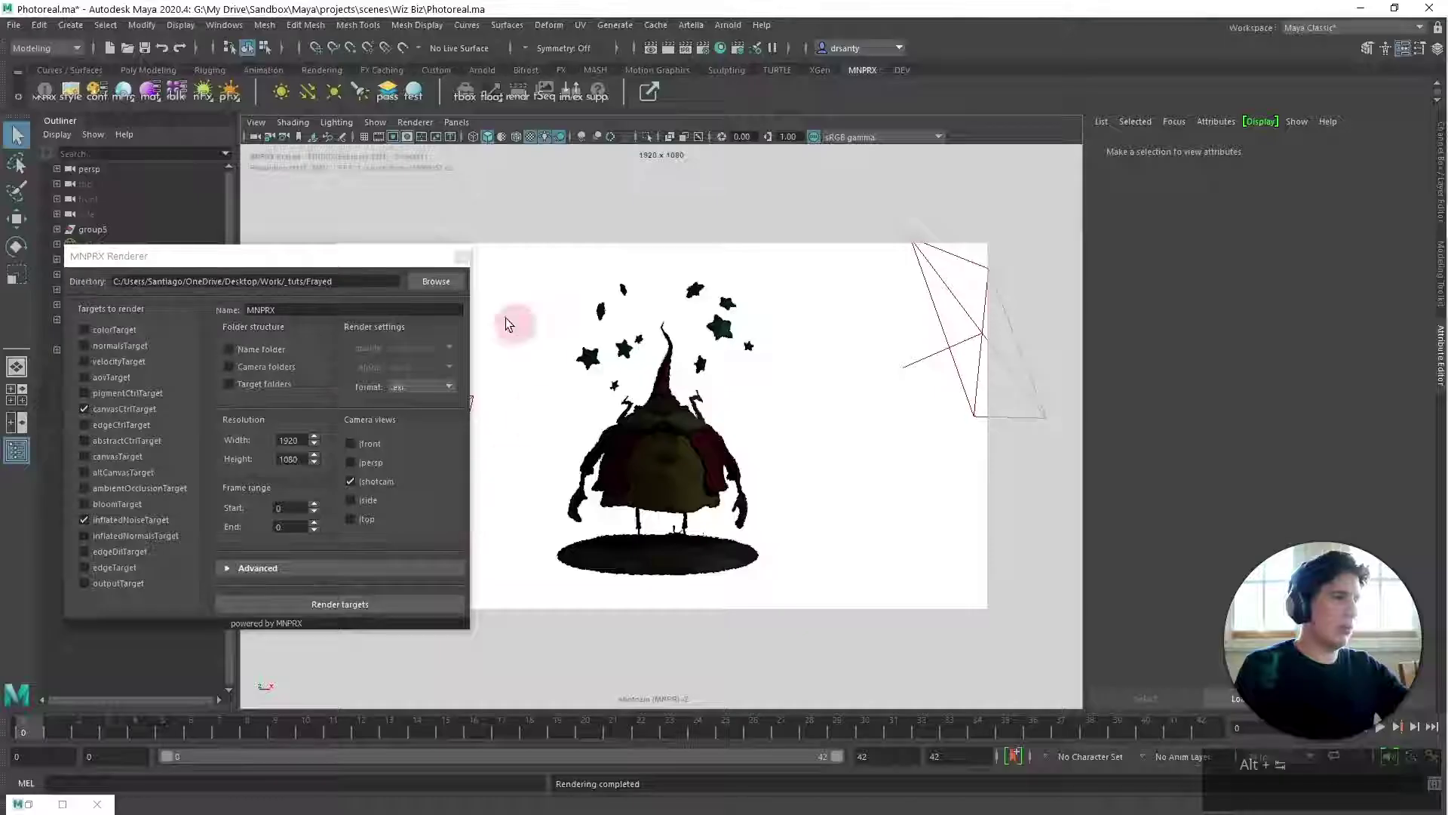
Show mnprConfig's Frayed settings (Frequency 50, Amplitude 0.5), comparing between Maya and Nuke
click(96, 90)
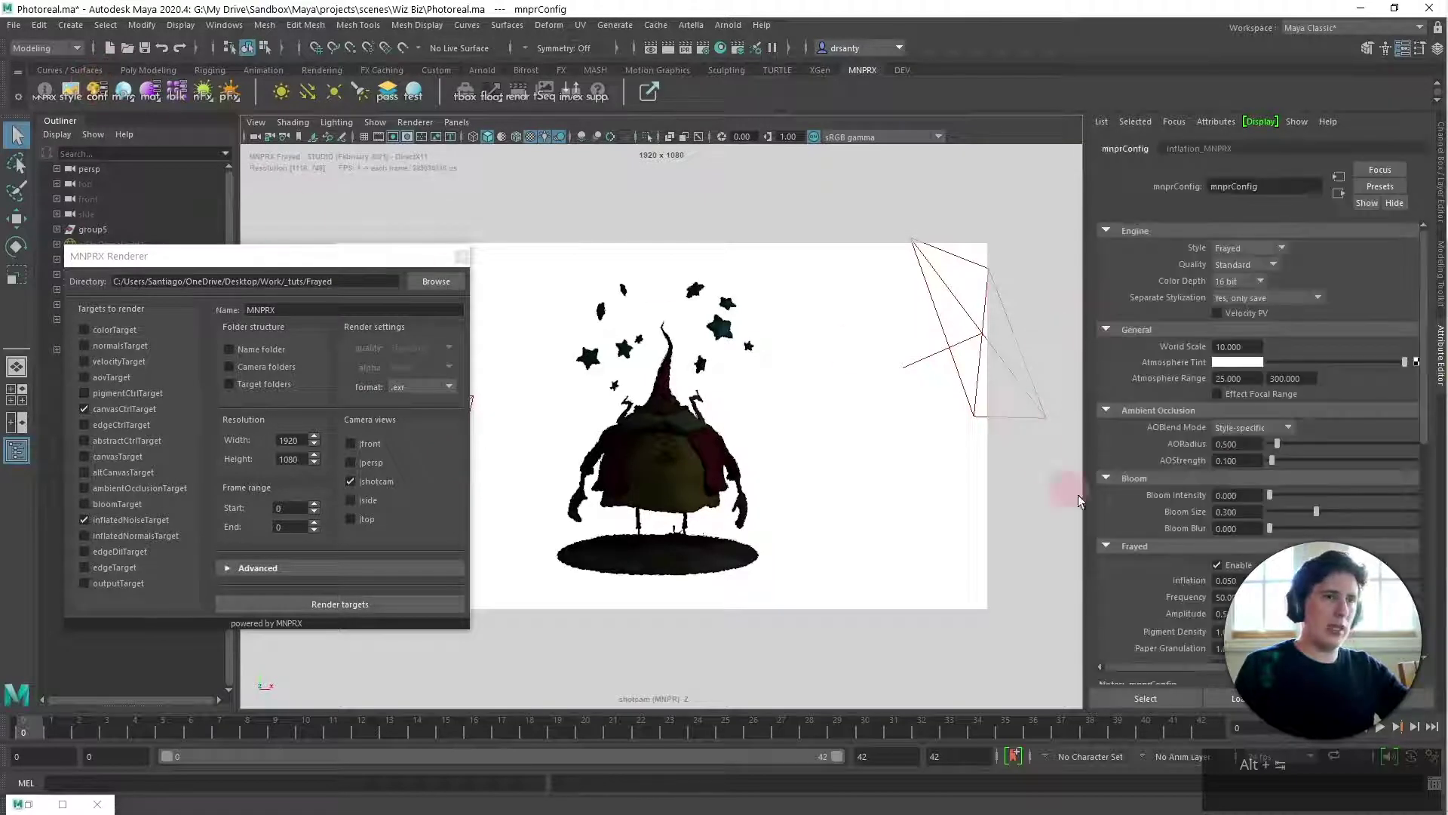
scroll(1181, 501, down, 2)
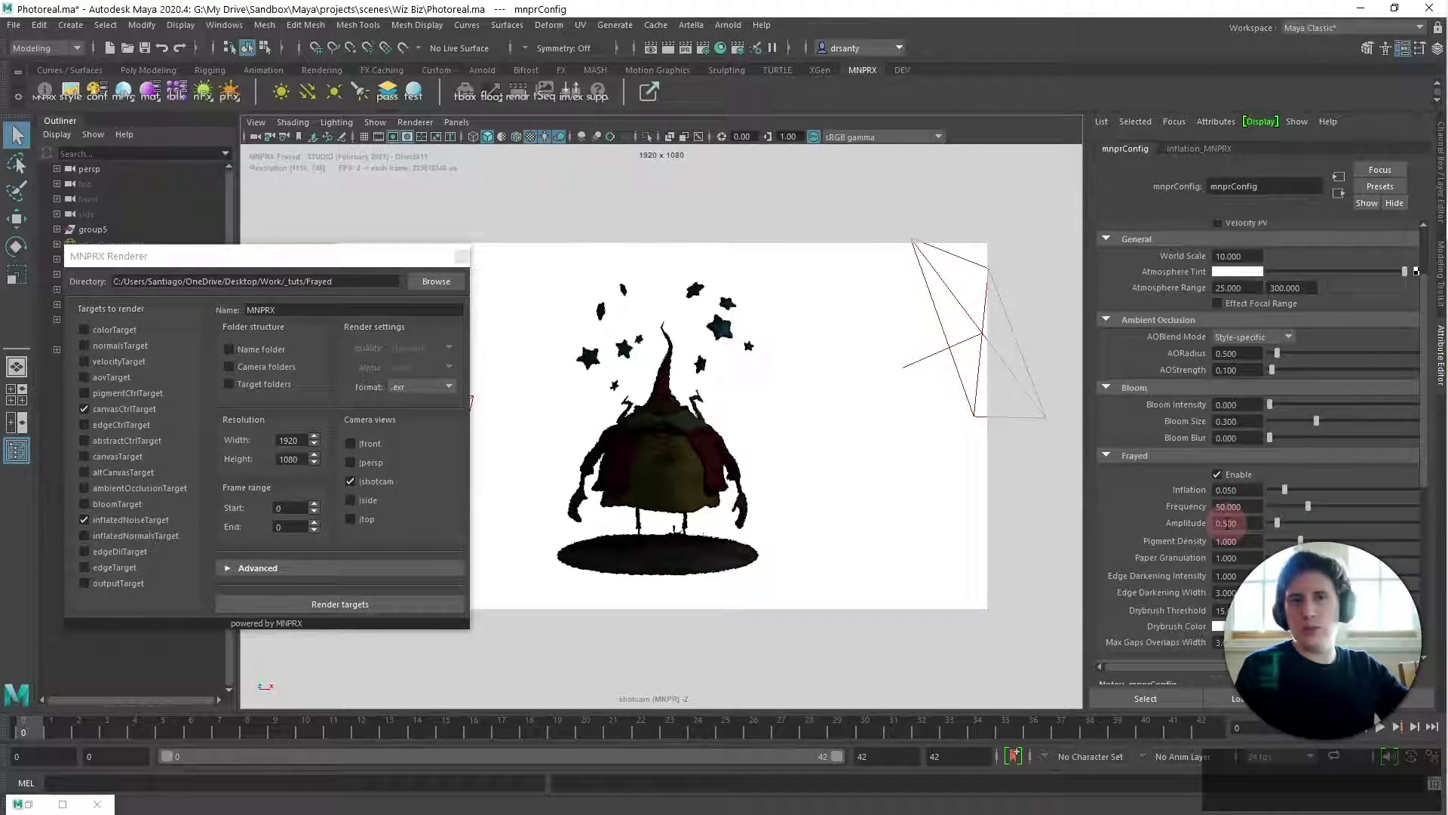
click(1214, 508)
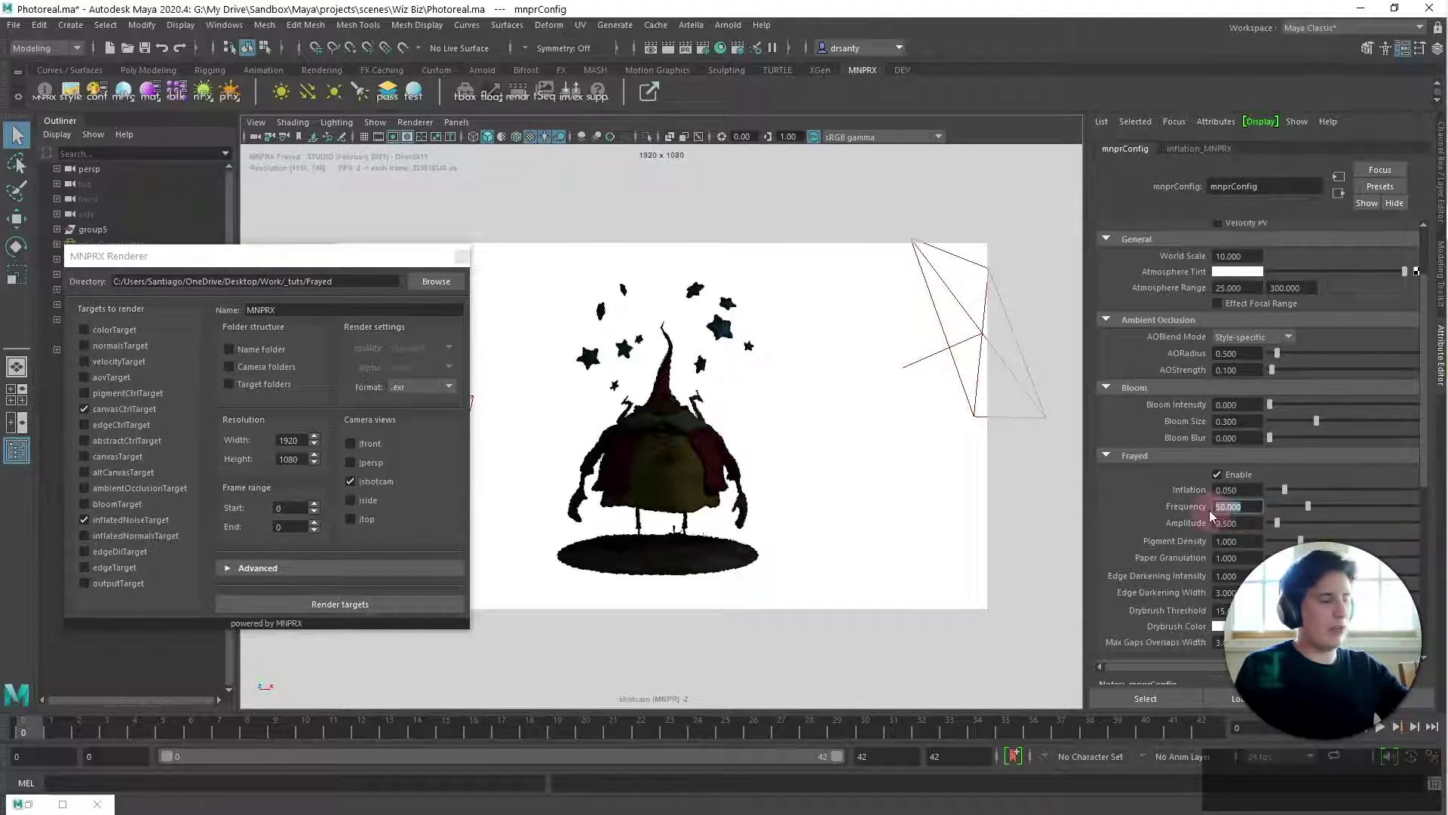
key(alt+Tab)
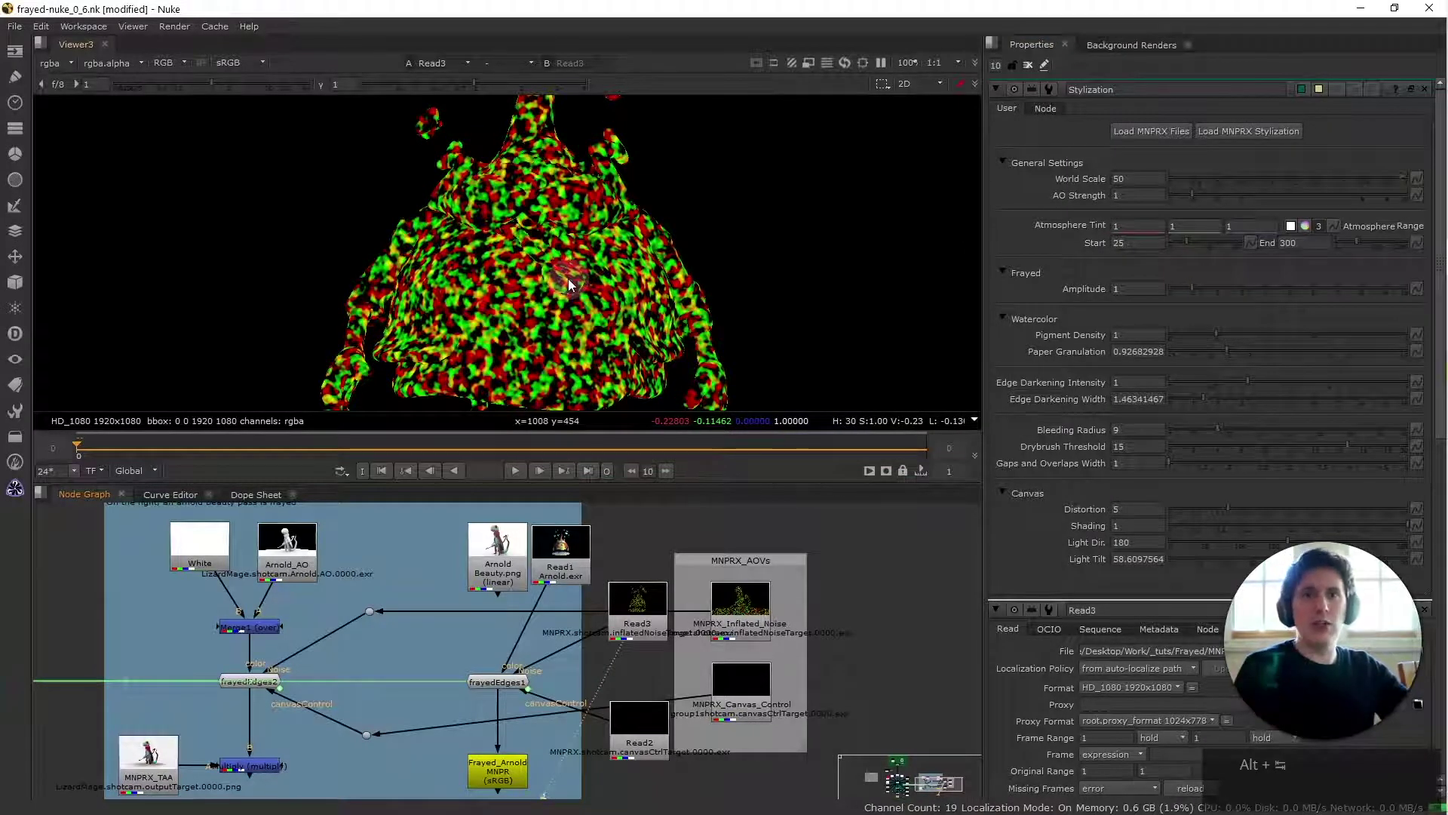
key(alt+Tab)
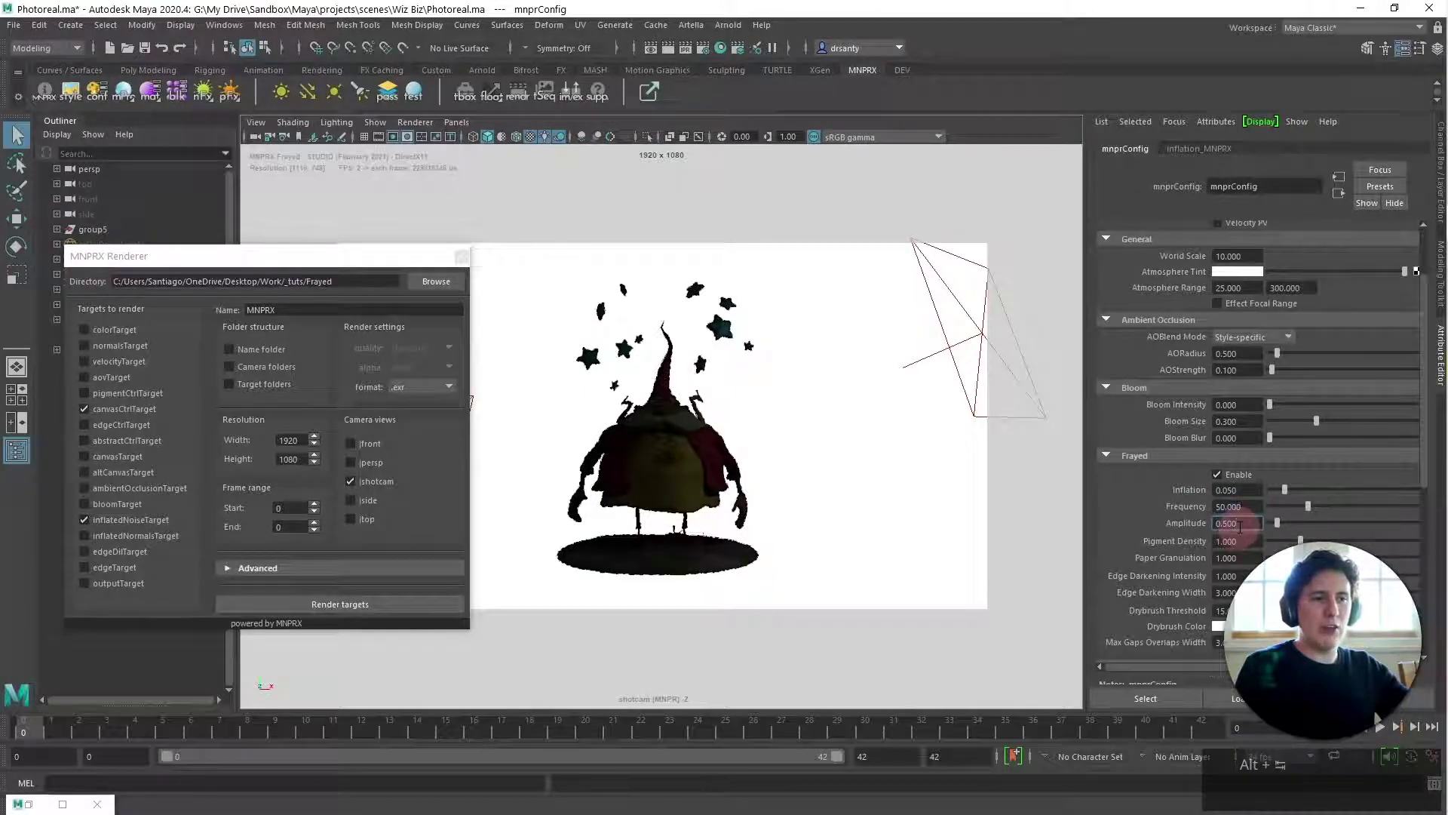
key(alt+Tab)
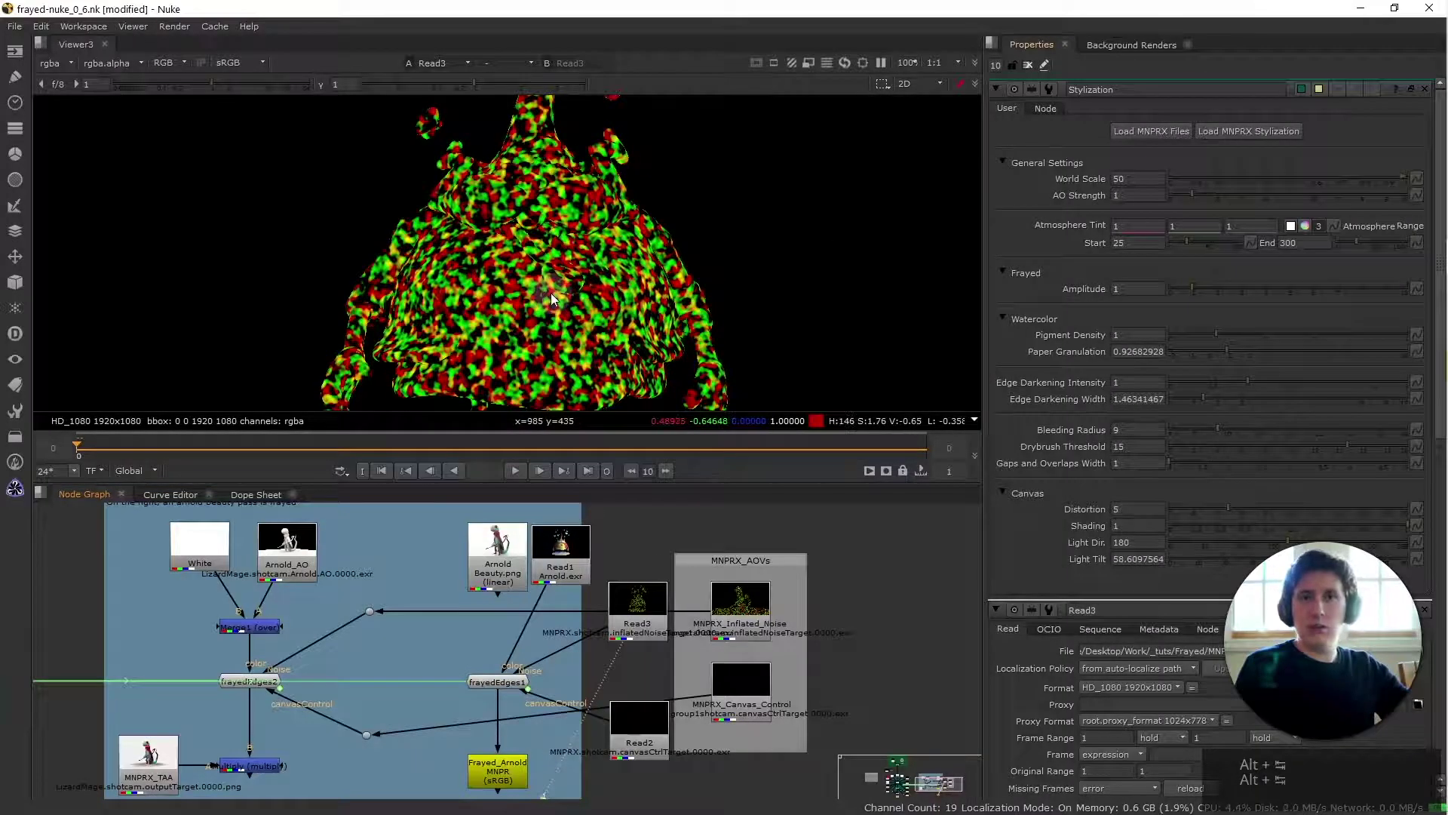
Select the Stylization node, then view frayedEdges1's output
scroll(310, 667, down, 4)
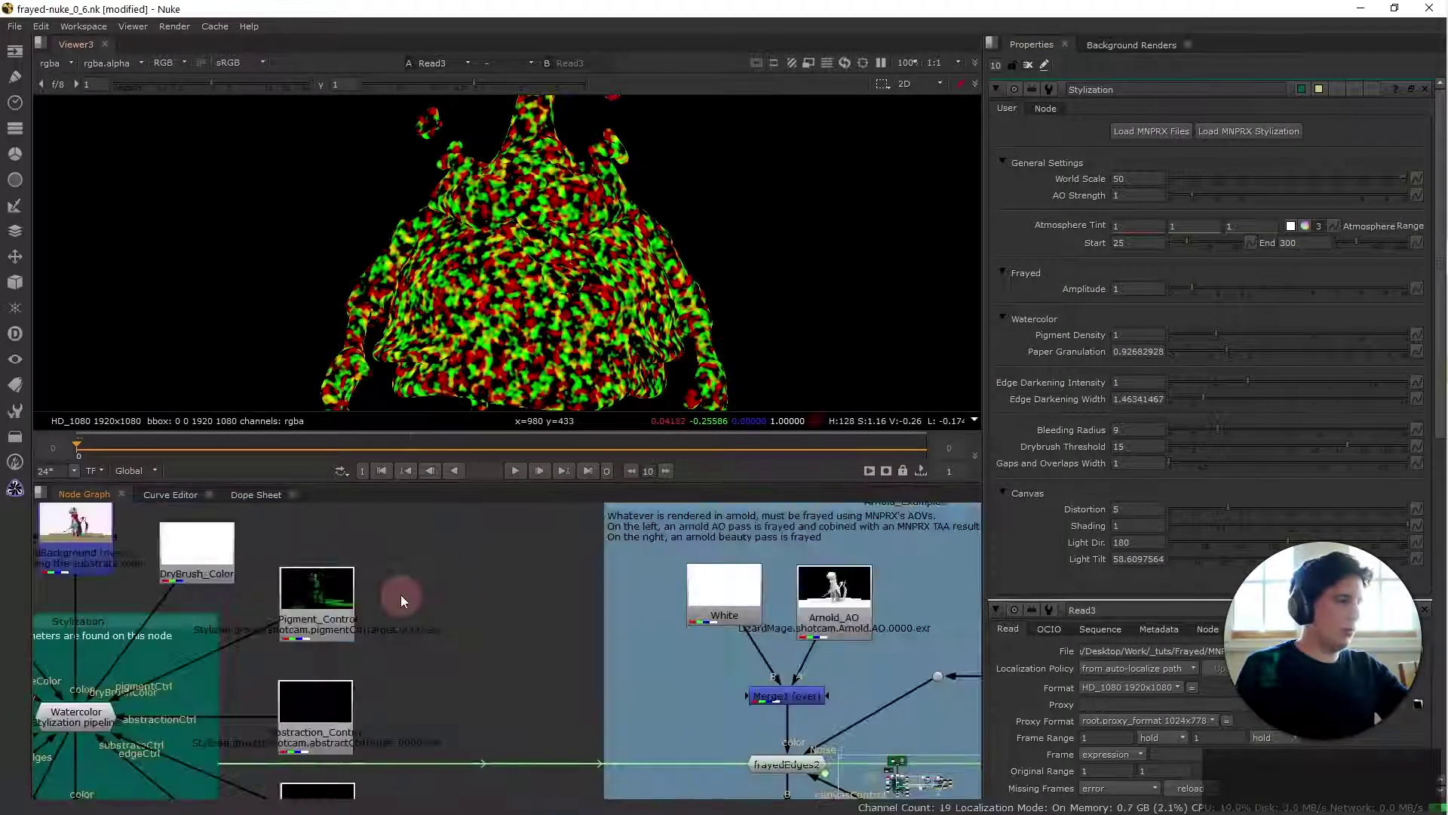
middle_drag(402, 598, 630, 528)
click(343, 544)
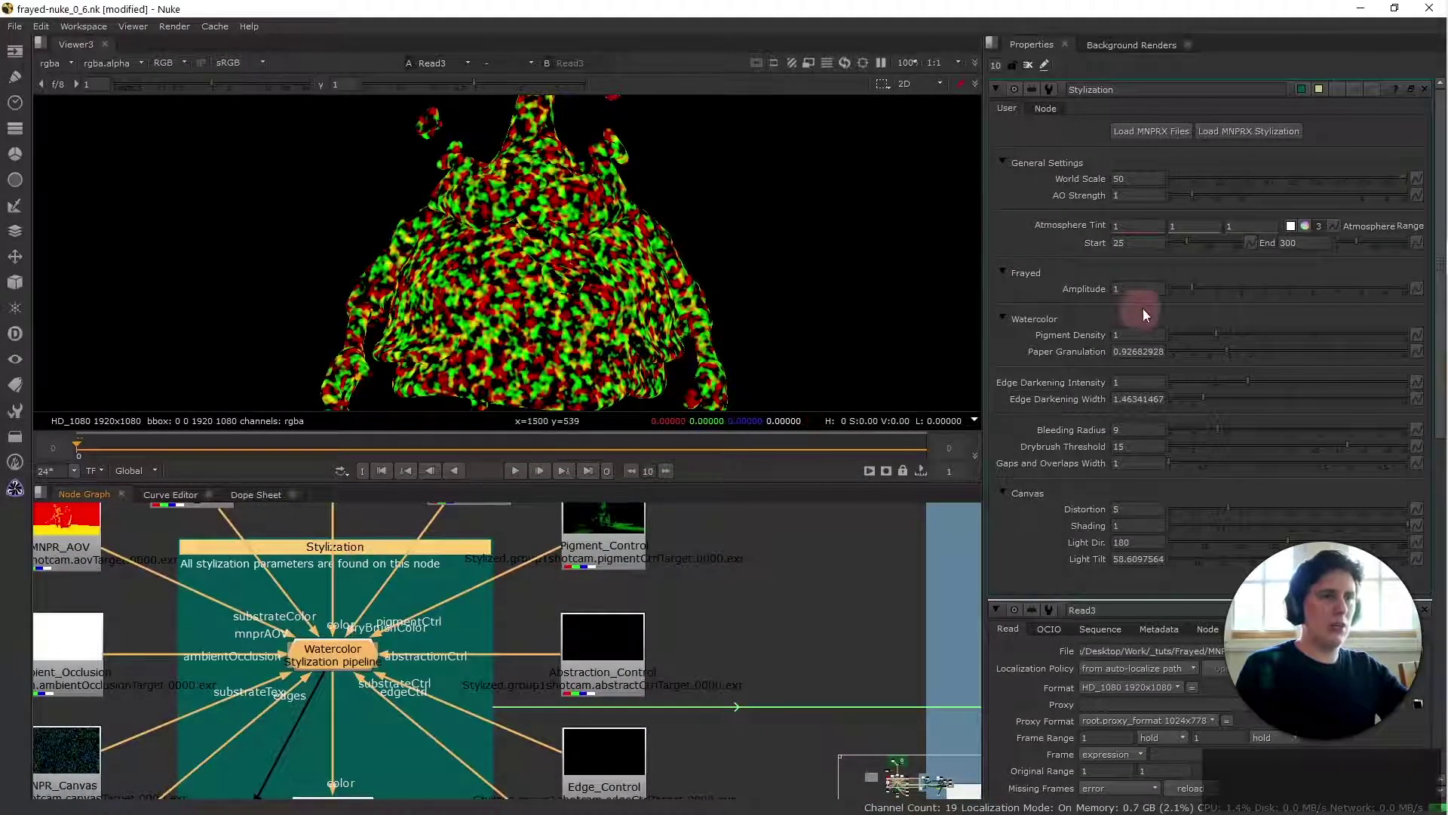
click(1120, 288)
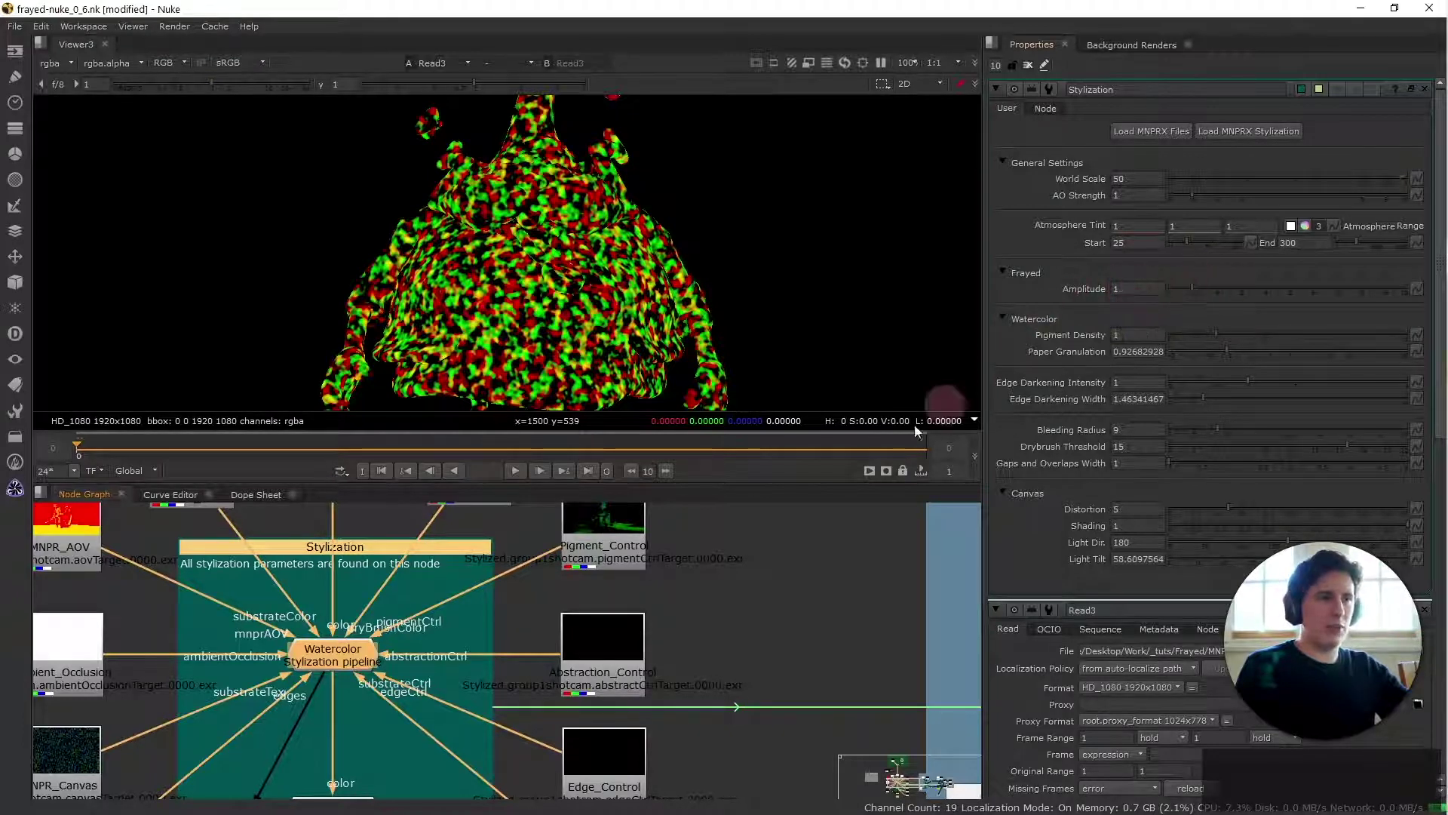
middle_drag(863, 572, 477, 564)
click(878, 639)
key(1)
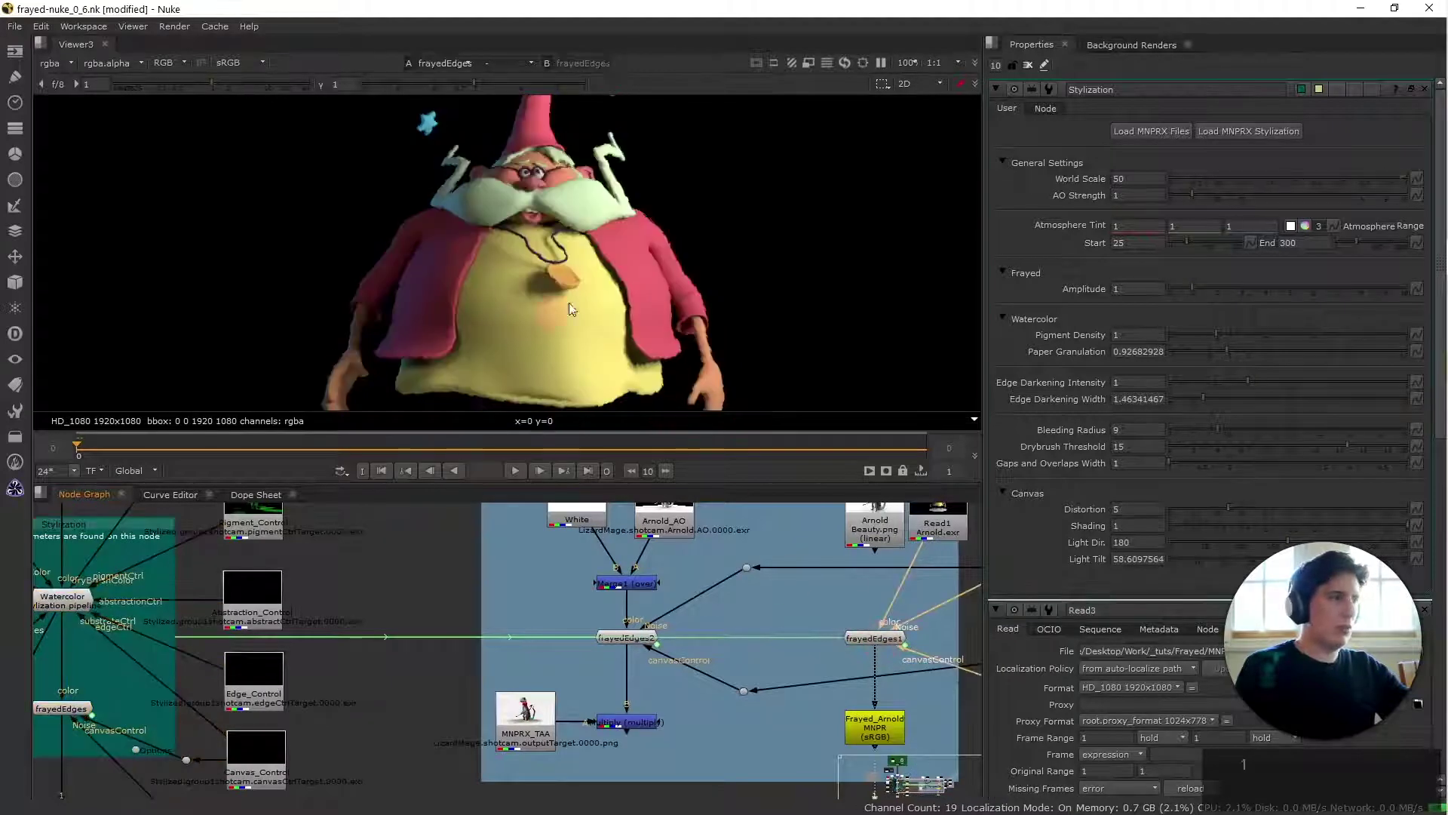
Test the Stylization Frayed Amplitude at 2, then set it back to 1
middle_drag(379, 555, 610, 583)
click(332, 531)
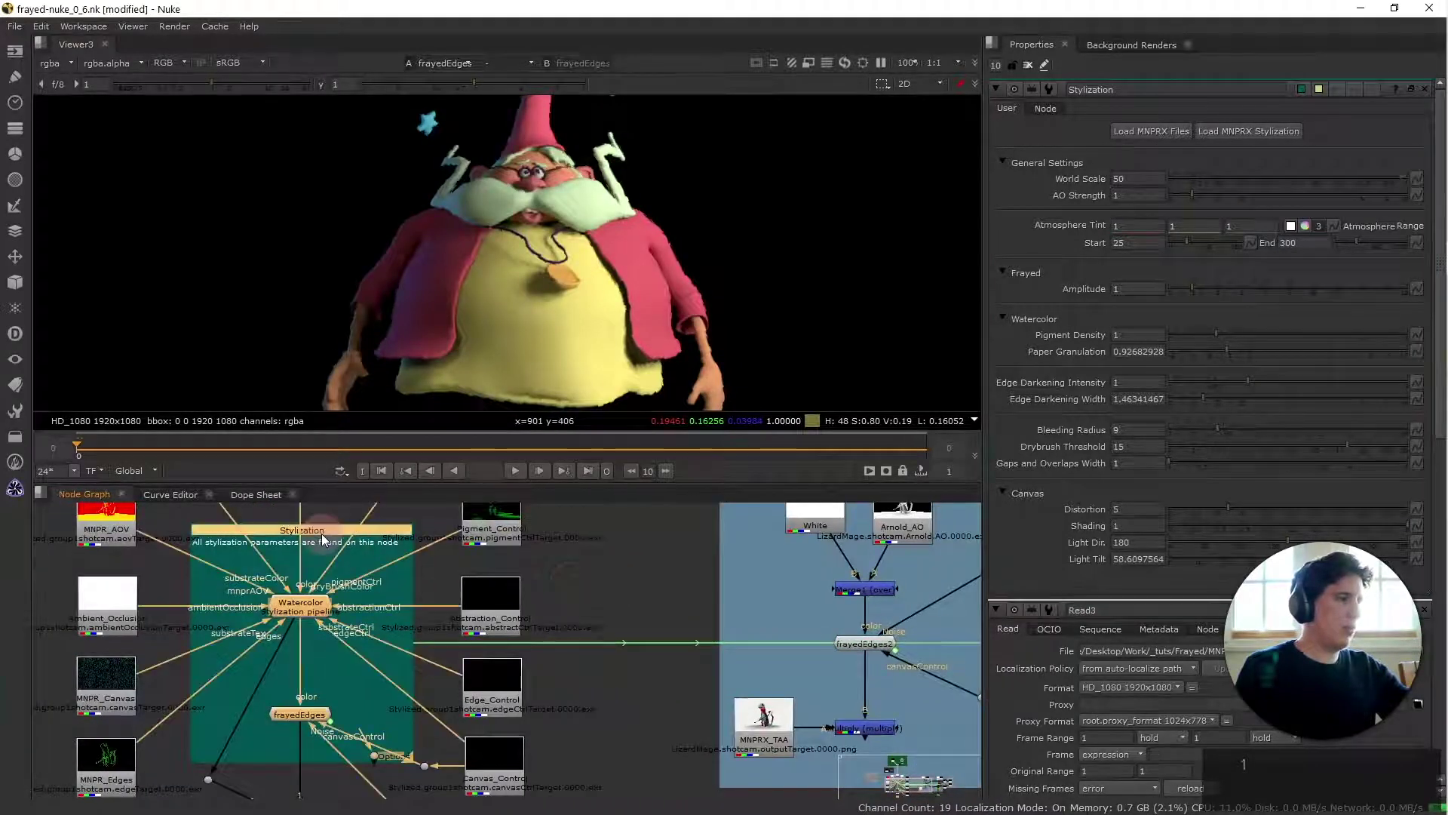
click(1124, 288)
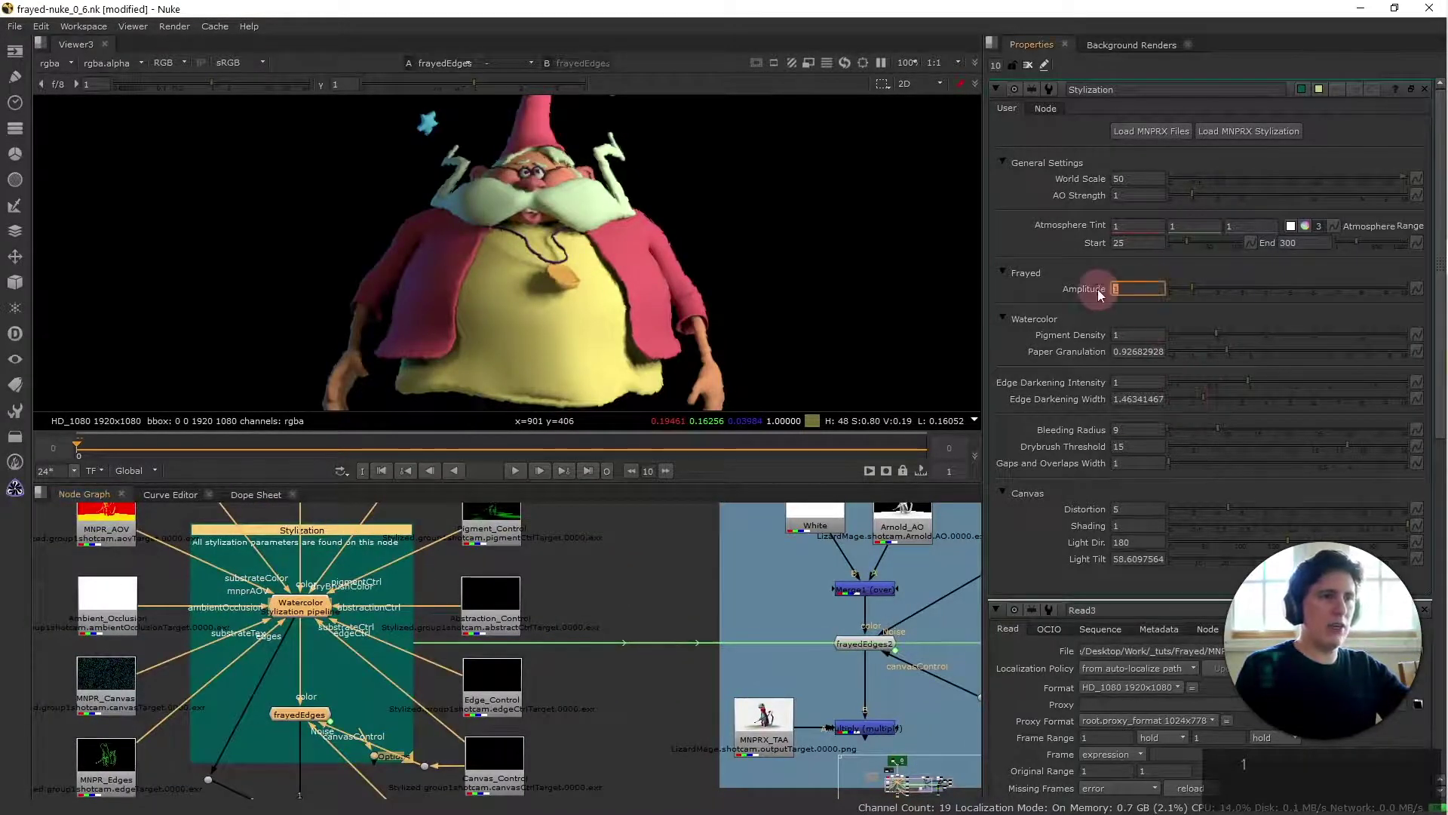
text(2)
key(Return)
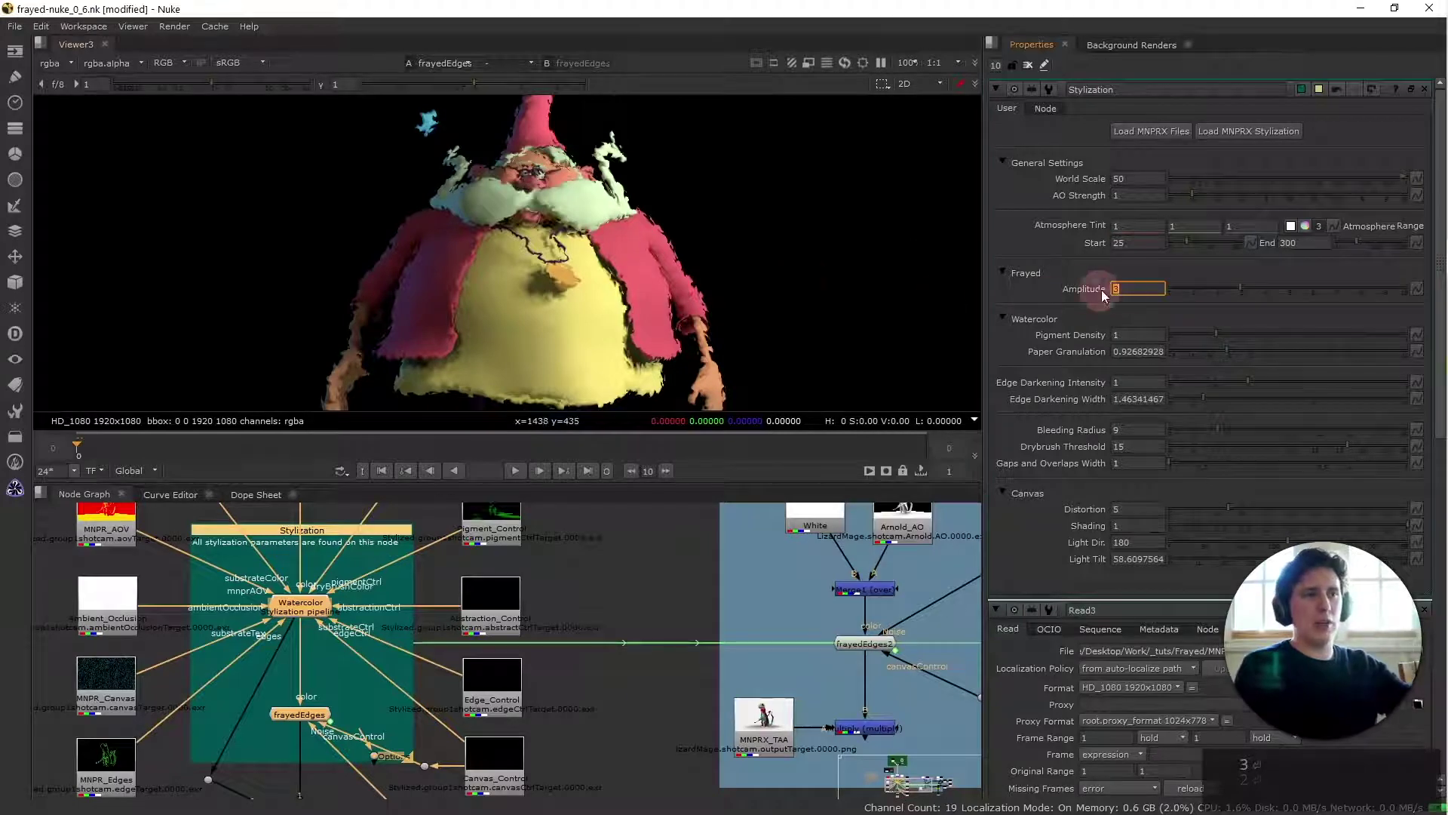
text(1)
key(Return)
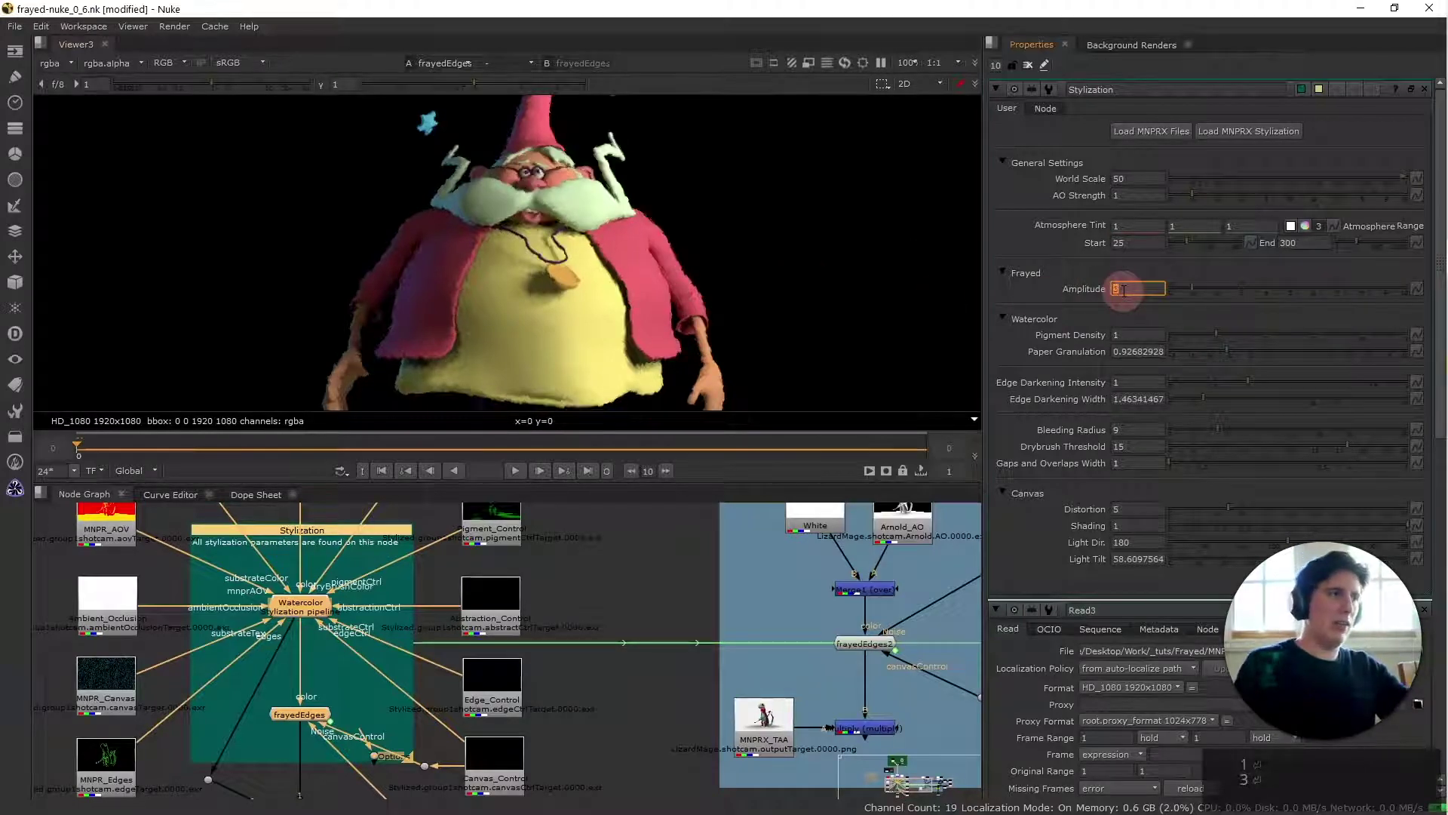
scroll(704, 587, down, 2)
middle_drag(652, 581, 608, 611)
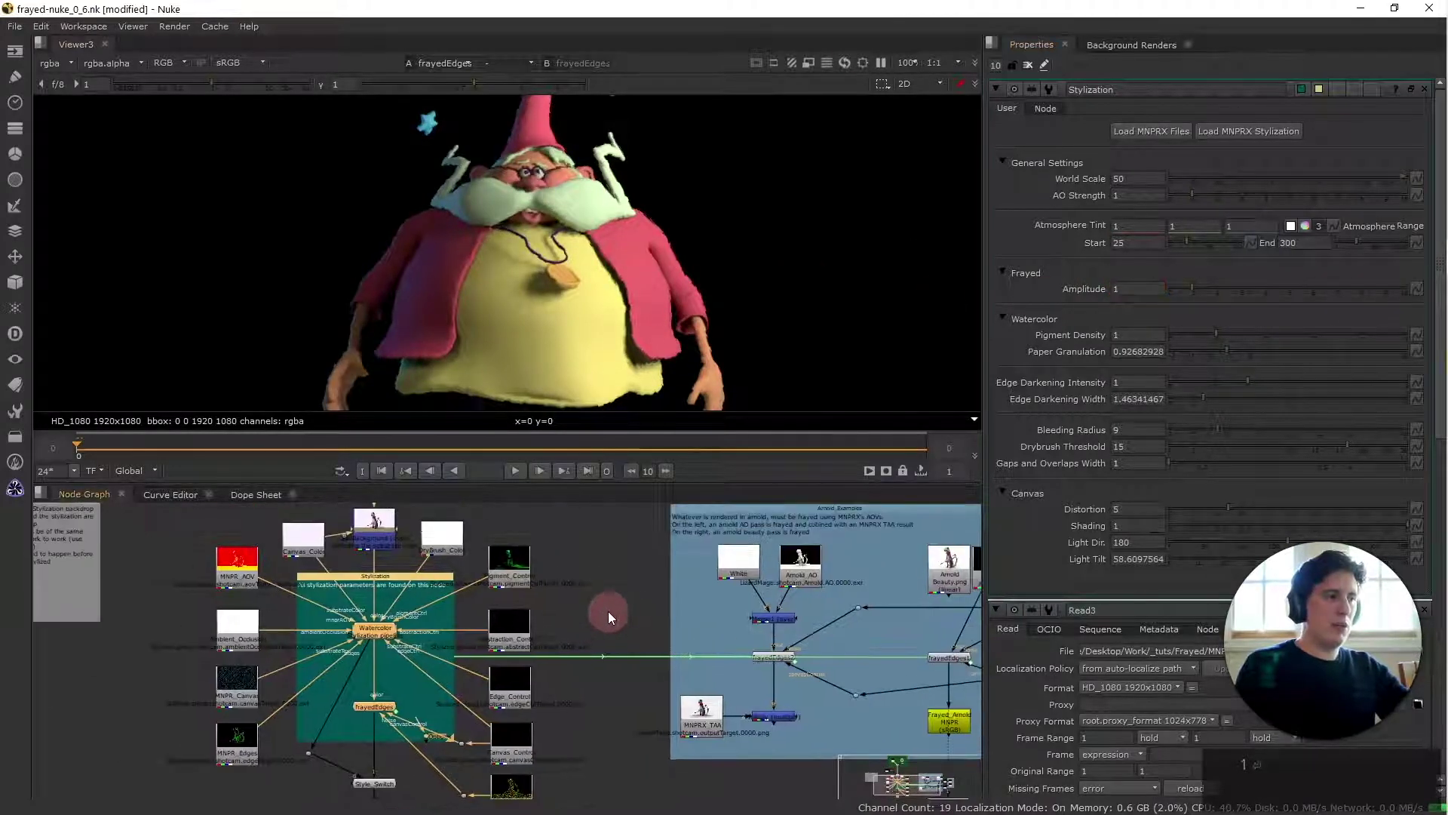
scroll(608, 611, down, 3)
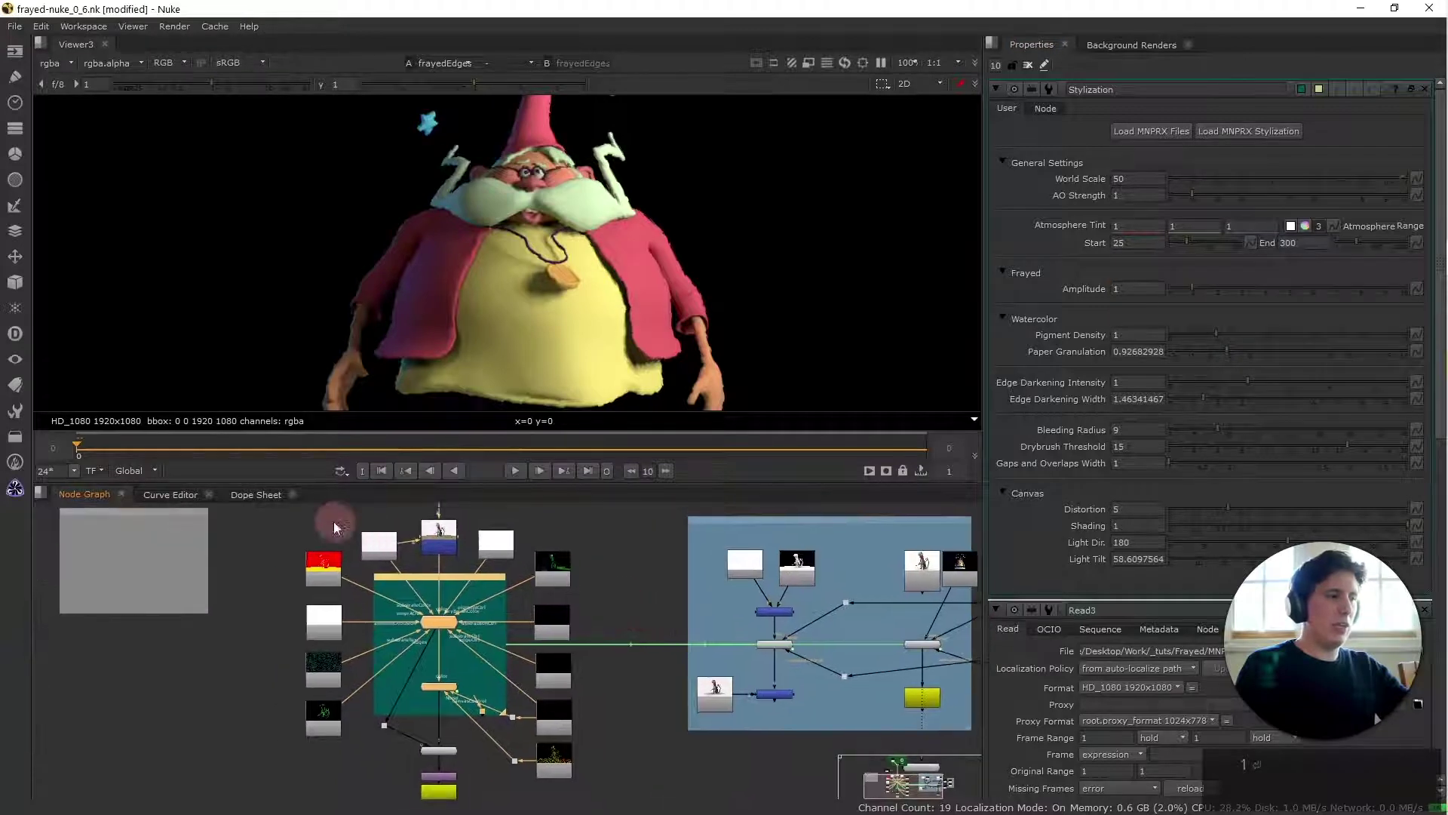
drag(328, 519, 600, 766)
click(617, 659)
middle_drag(682, 566, 541, 576)
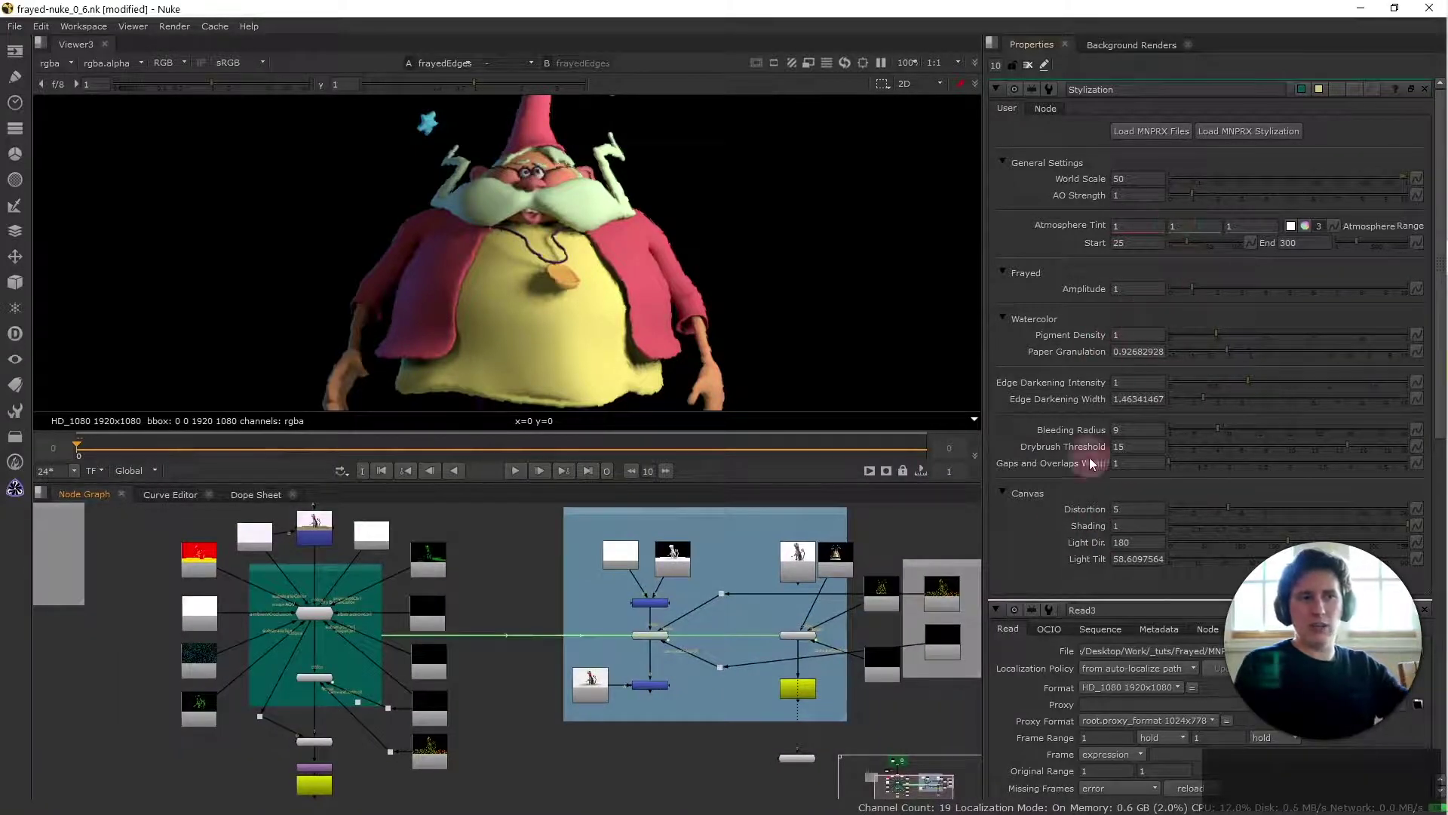
middle_drag(575, 586, 380, 621)
scroll(382, 621, up, 5)
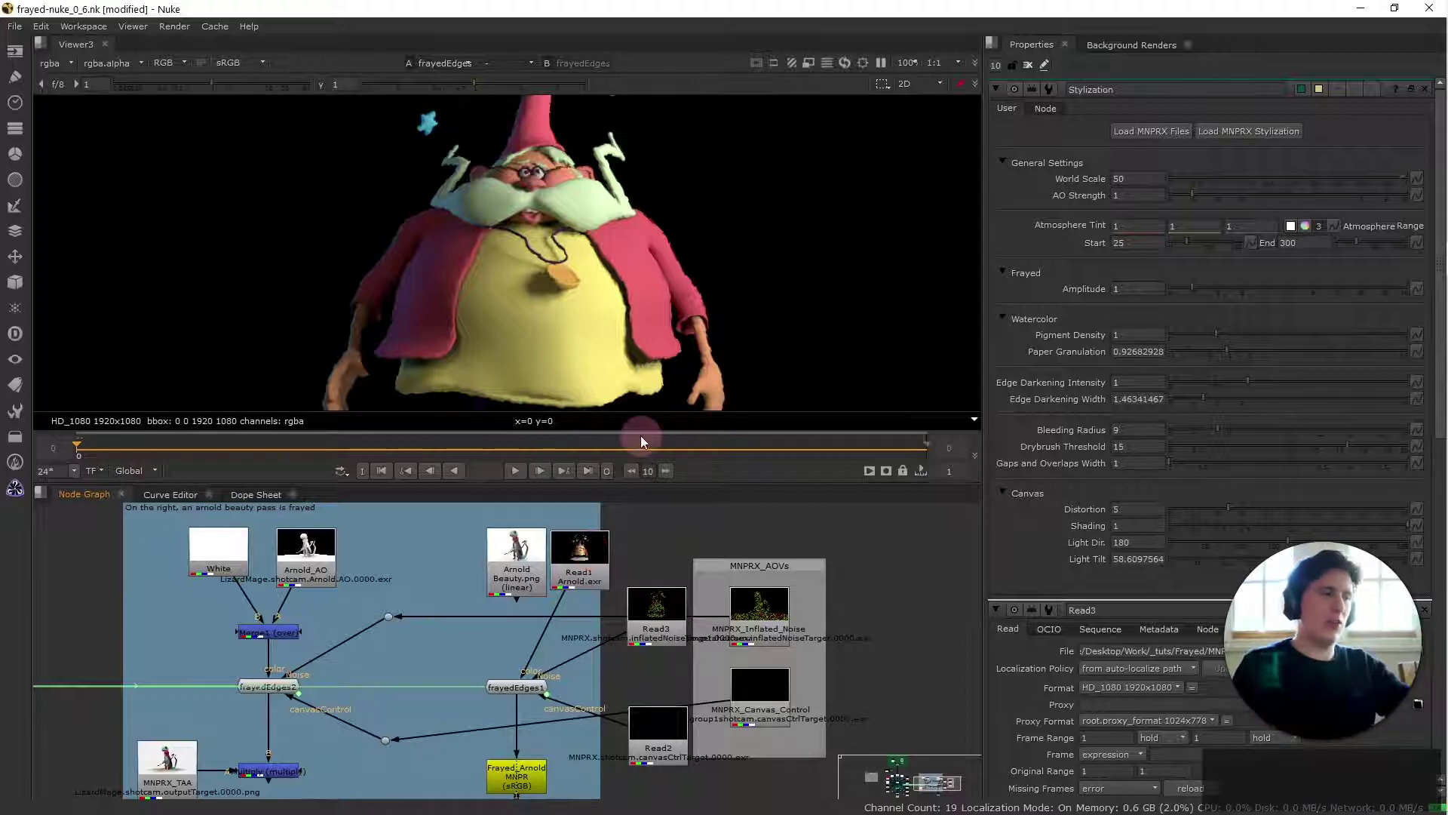
scroll(315, 615, down, 5)
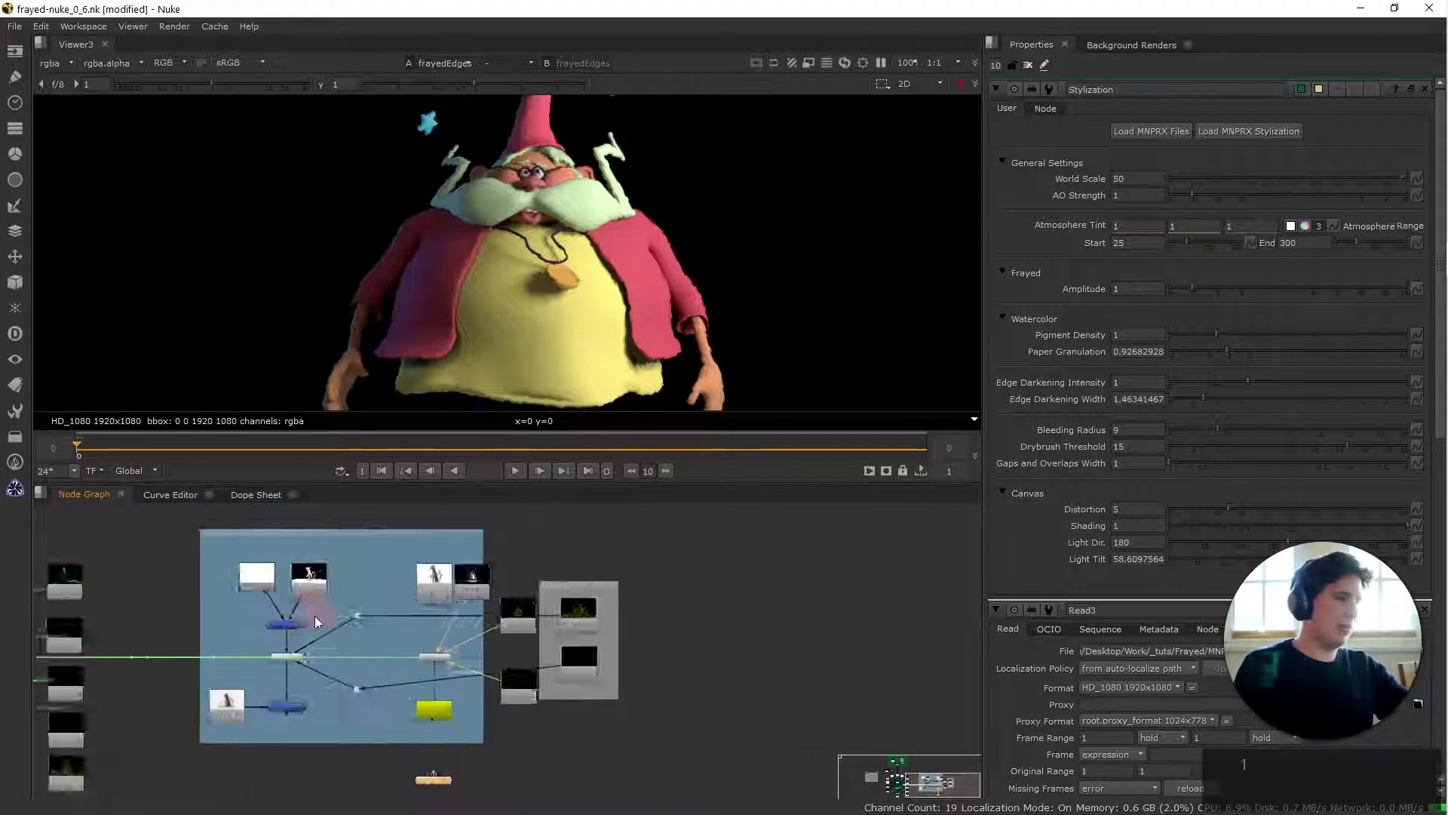
middle_drag(181, 586, 456, 584)
scroll(454, 585, up, 3)
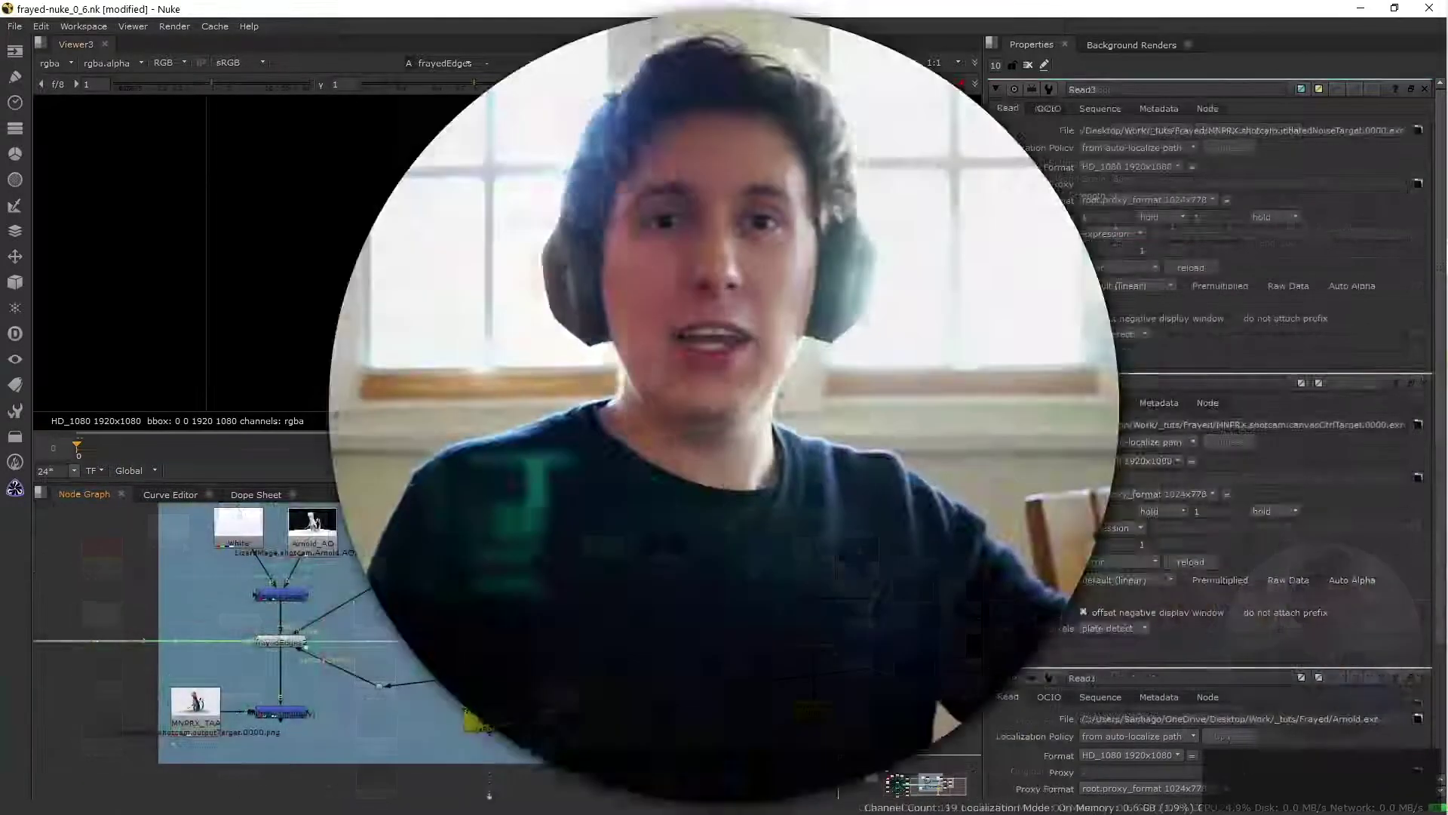